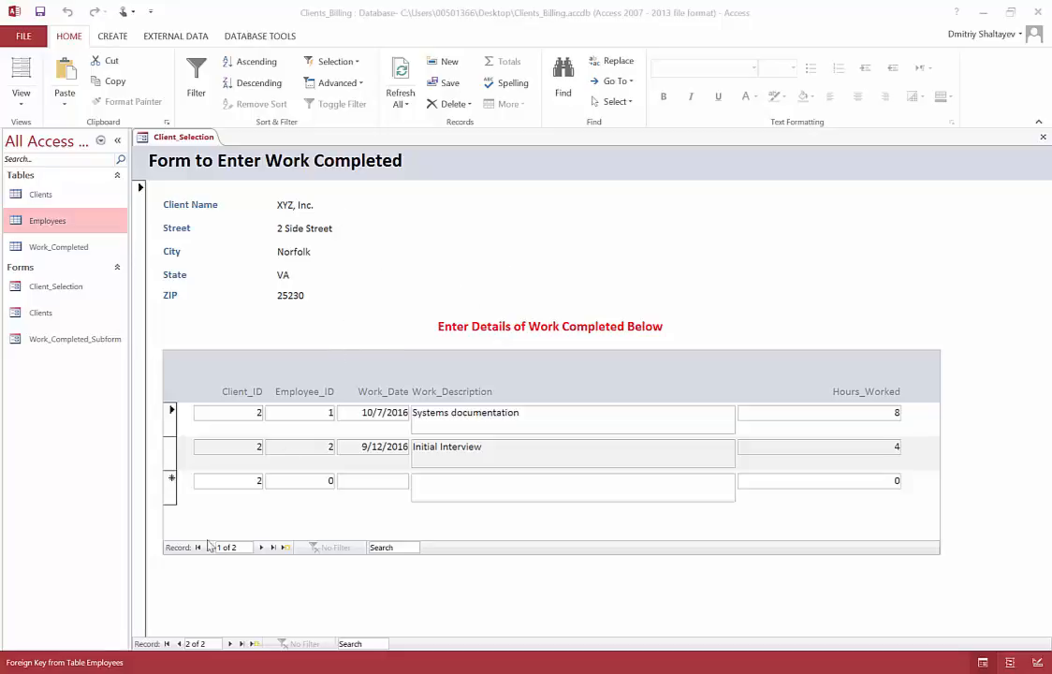
Step: Browse back and forth between the two client records in the Client_Selection form
{"action": "left_click", "coordinate": [179, 643]}
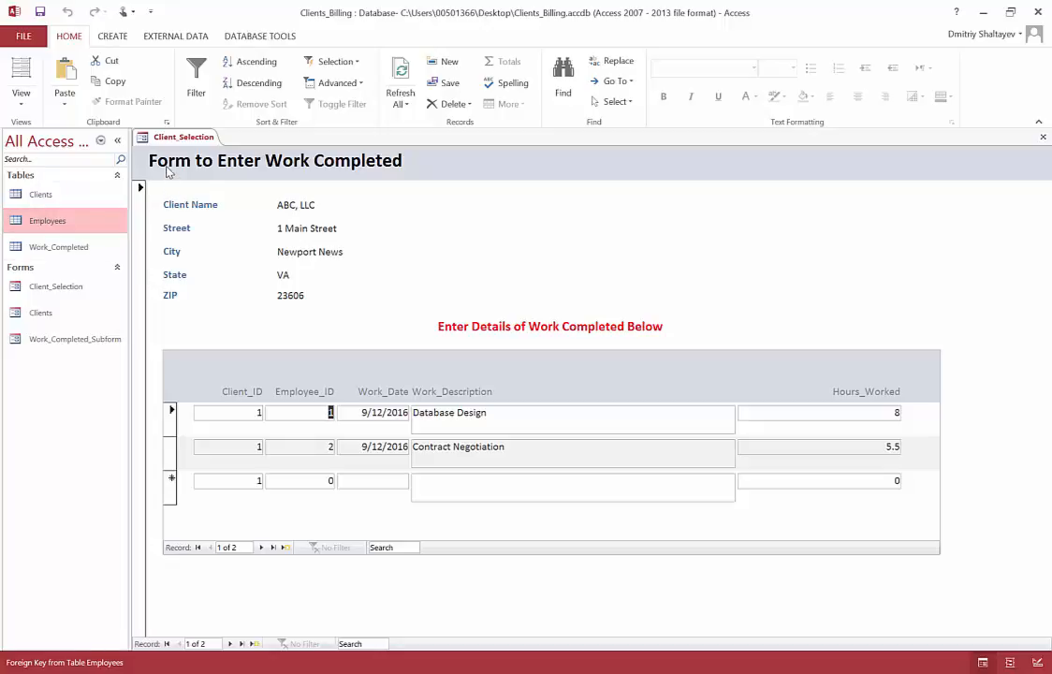
{"action": "left_click", "coordinate": [230, 643]}
{"action": "left_click", "coordinate": [177, 644]}
{"action": "left_click", "coordinate": [229, 643]}
{"action": "left_click", "coordinate": [177, 643]}
Step: Check the work dates and hours listed for ABC, LLC, and view the billing rates in the Employees table
{"action": "key", "text": "Down"}
{"action": "left_click_drag", "start_coordinate": [360, 412], "coordinate": [404, 413]}
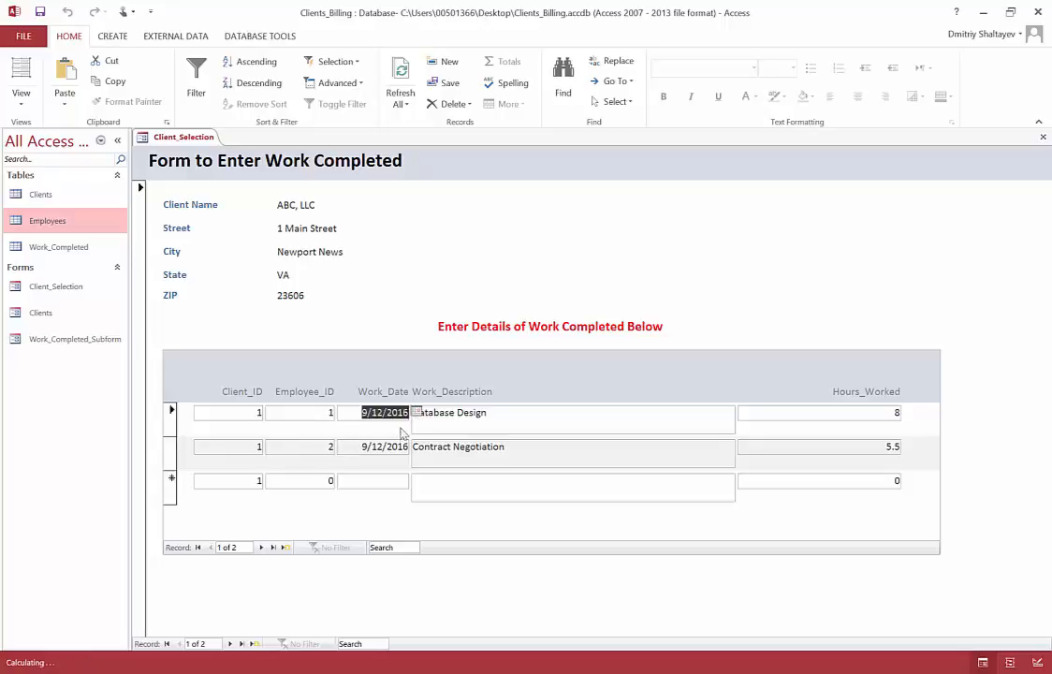
{"action": "left_click_drag", "start_coordinate": [363, 447], "coordinate": [404, 446]}
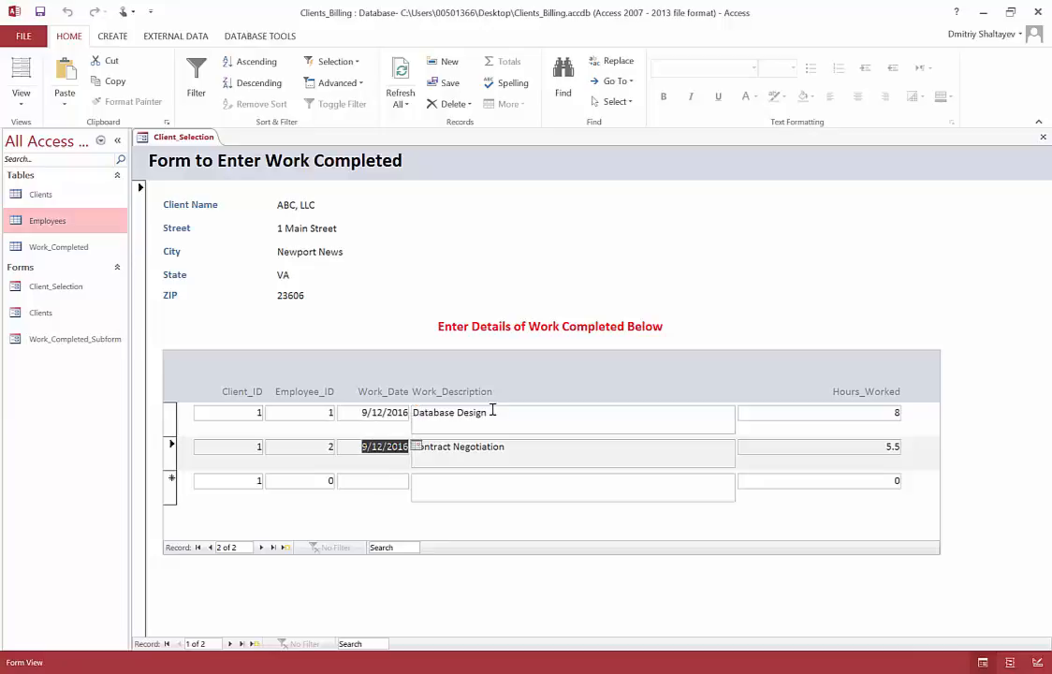
{"action": "left_click_drag", "start_coordinate": [887, 412], "coordinate": [900, 413]}
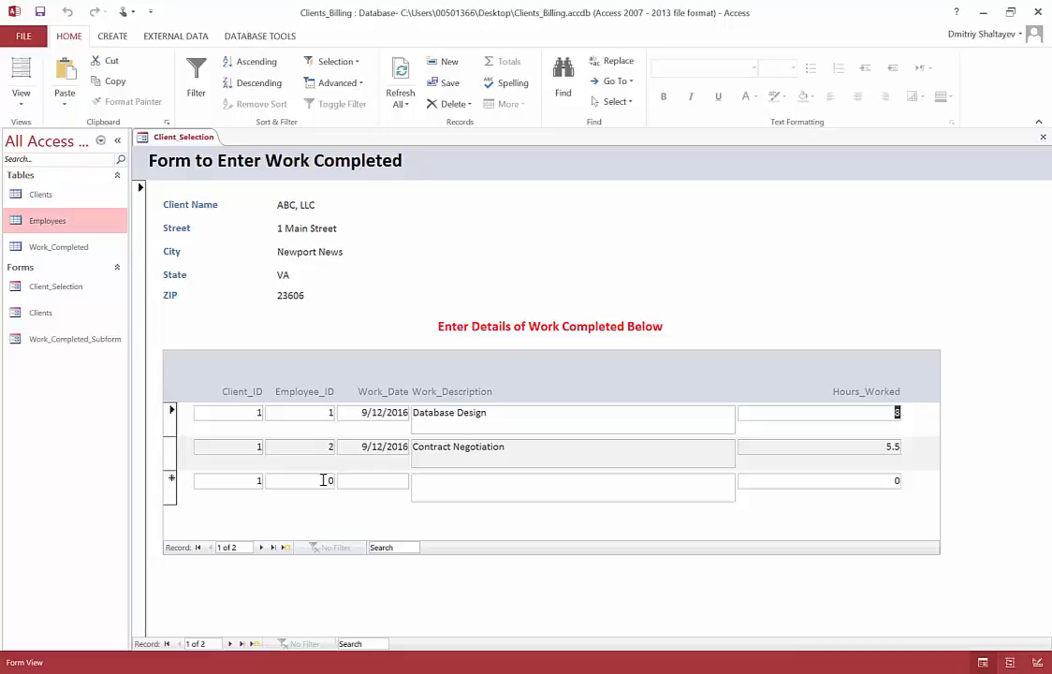
{"action": "double_click", "coordinate": [59, 222]}
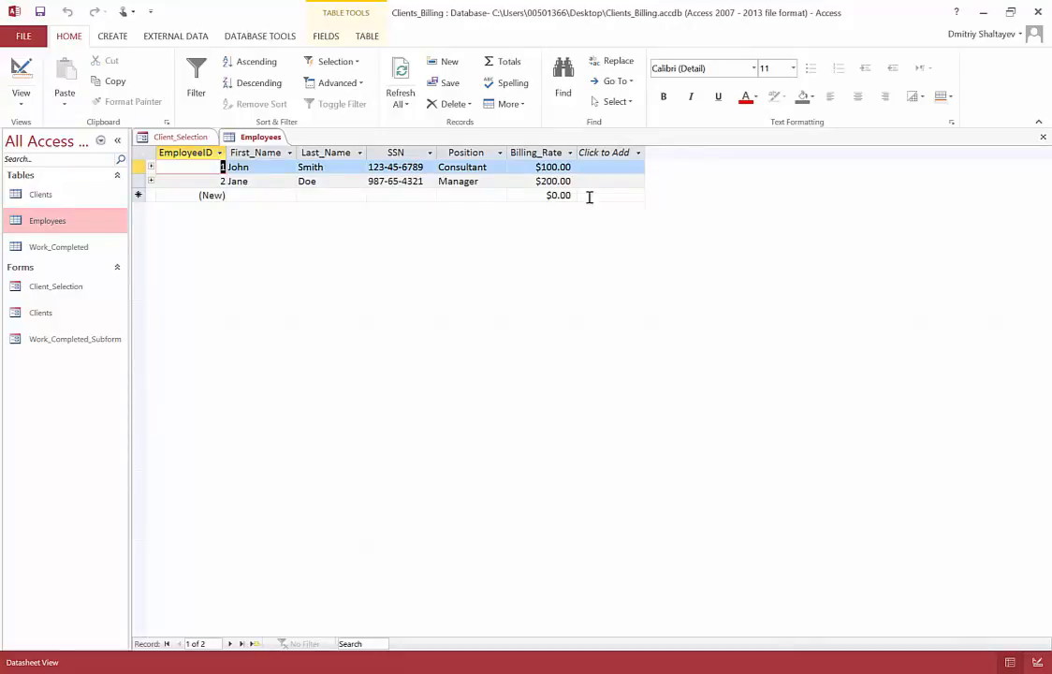
{"action": "left_click", "coordinate": [1042, 138]}
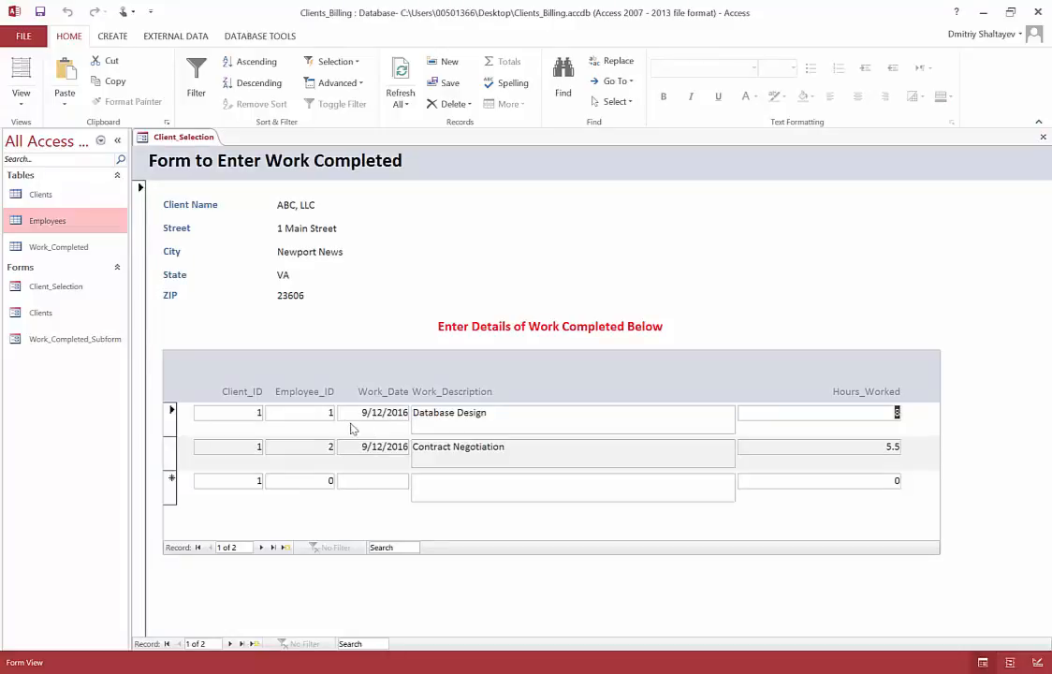
Step: Add a work entry for ABC, LLC with employee ID 1, date 10/17/2016, description "Something" and 4 hours
{"action": "left_click", "coordinate": [328, 480]}
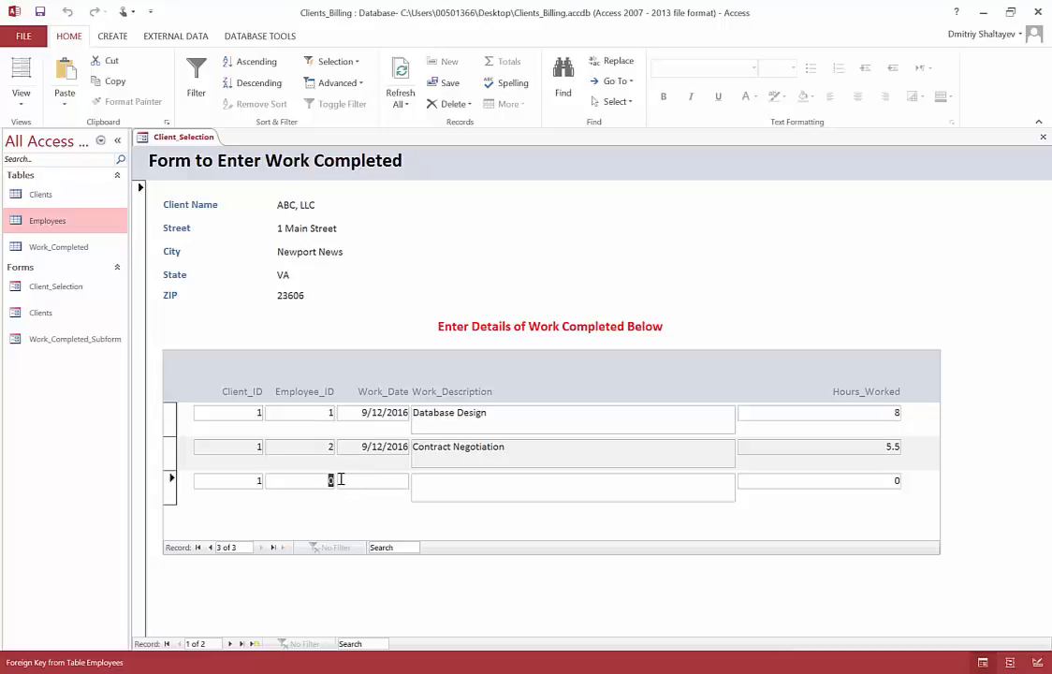
{"action": "type", "text": "1"}
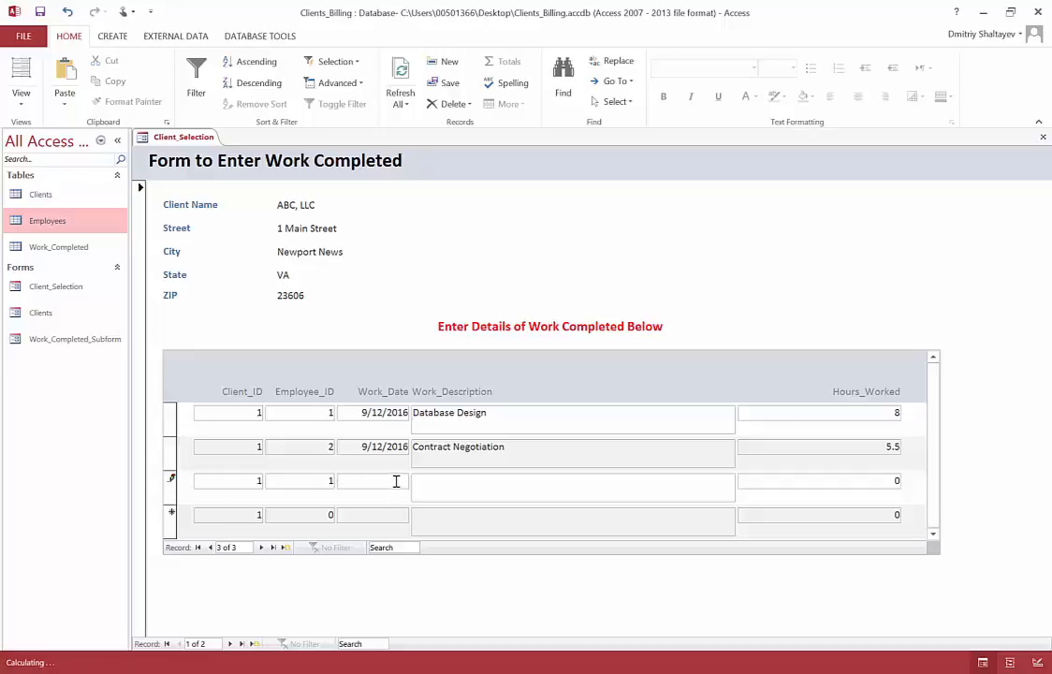
{"action": "left_click", "coordinate": [398, 480]}
{"action": "left_click", "coordinate": [415, 481]}
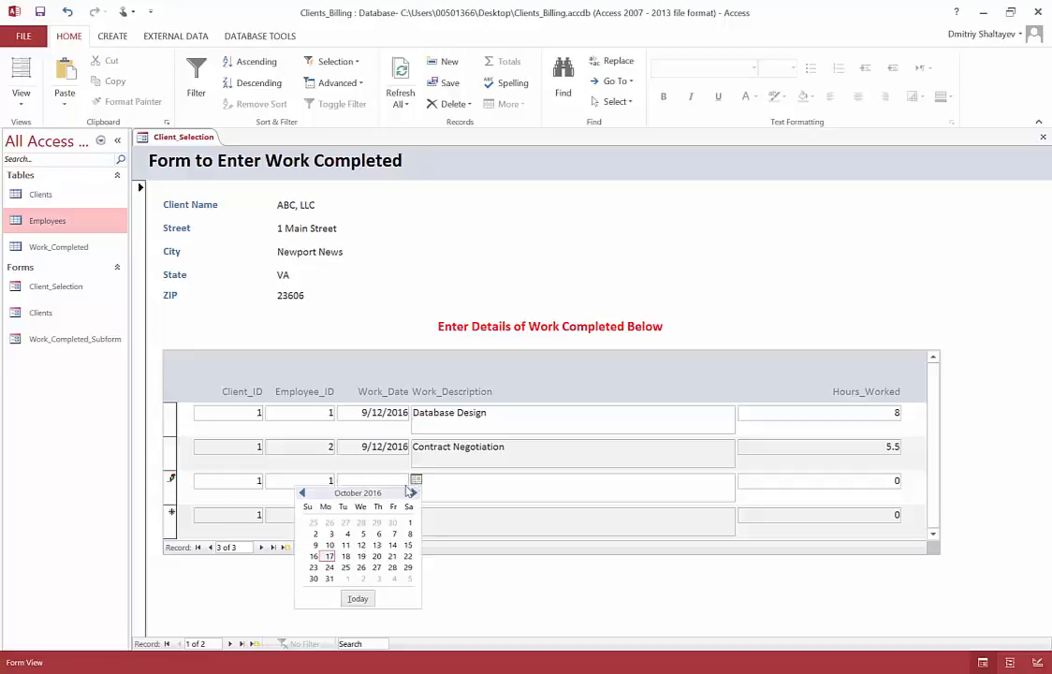
{"action": "left_click", "coordinate": [328, 558]}
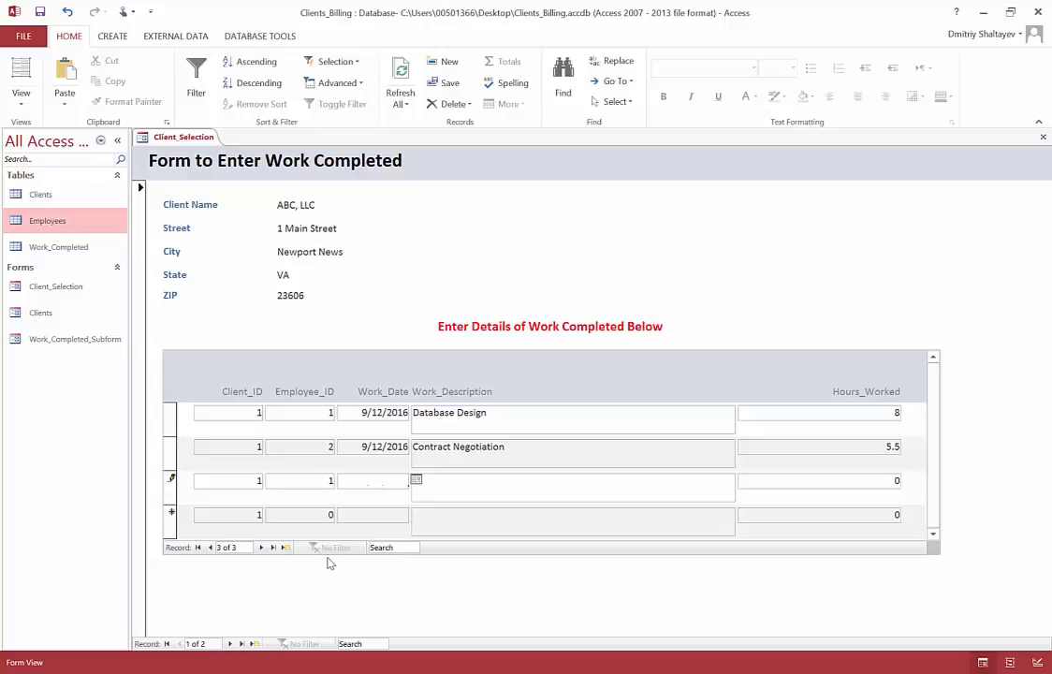
{"action": "left_click", "coordinate": [447, 490]}
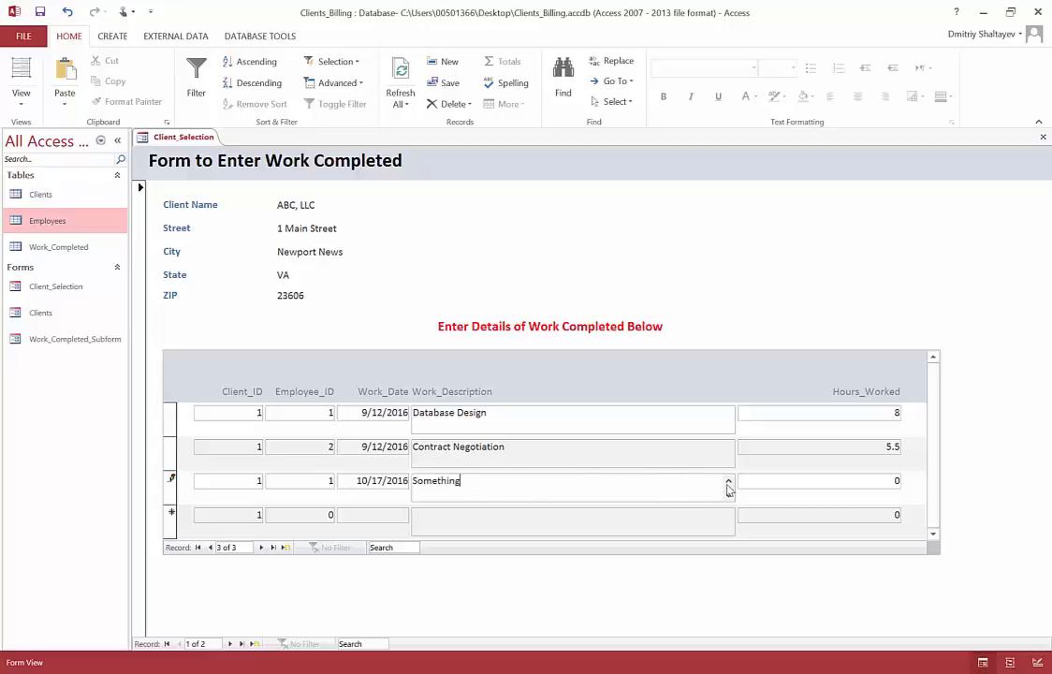
{"action": "double_click", "coordinate": [894, 480]}
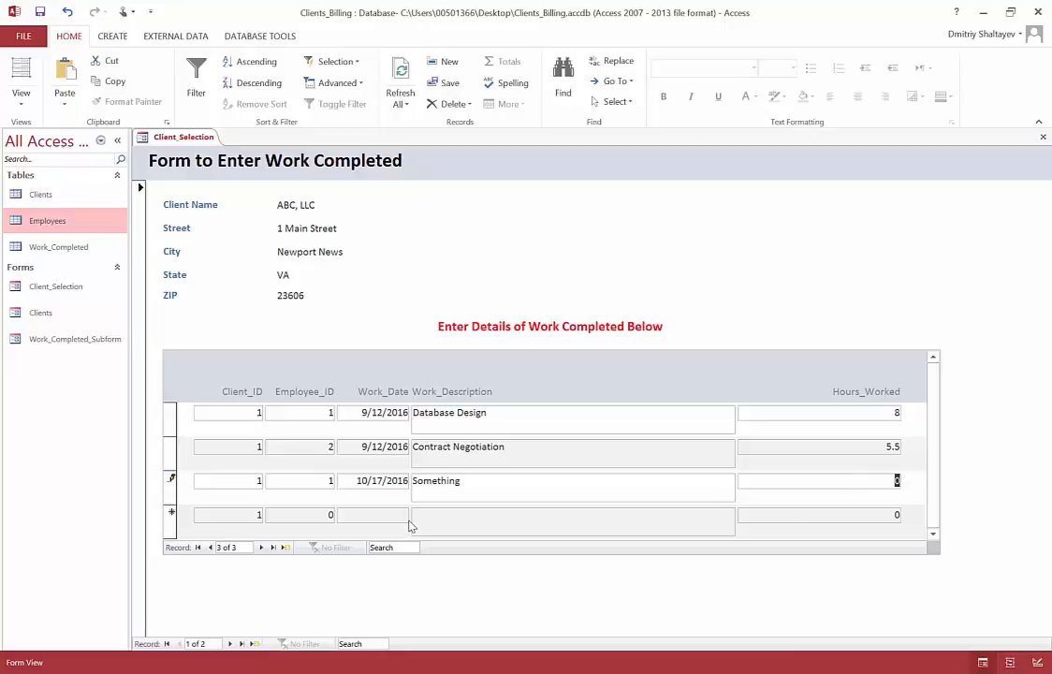
{"action": "type", "text": "4"}
{"action": "left_click", "coordinate": [391, 513]}
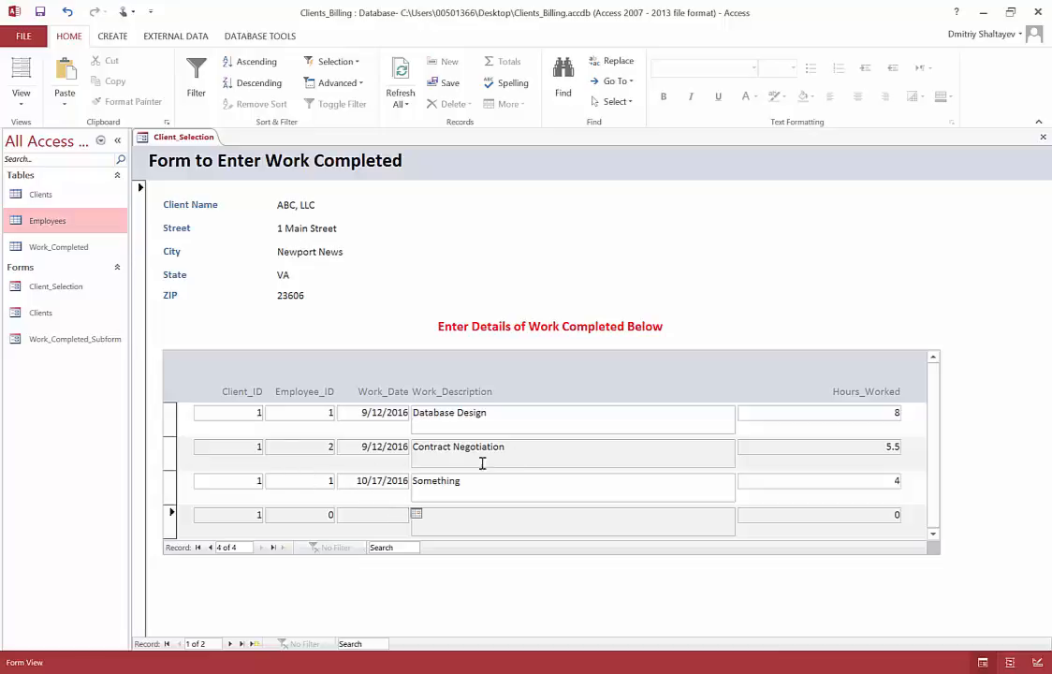
Step: Look up the "Something" entry in the Work_Completed table and close the table
{"action": "double_click", "coordinate": [52, 250]}
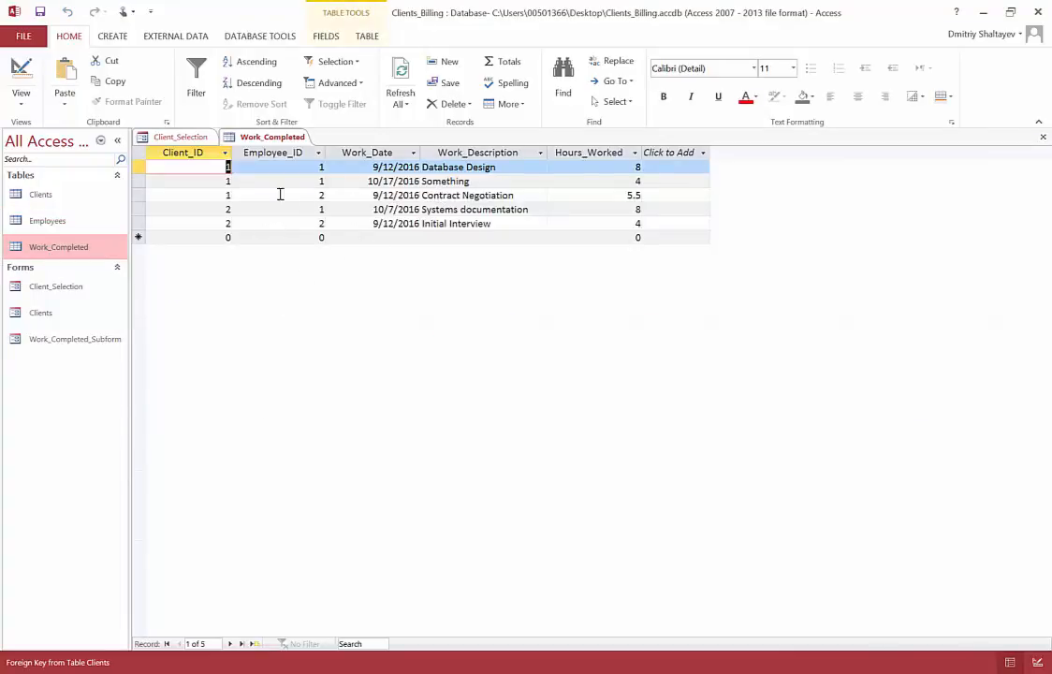
{"action": "left_click", "coordinate": [207, 185]}
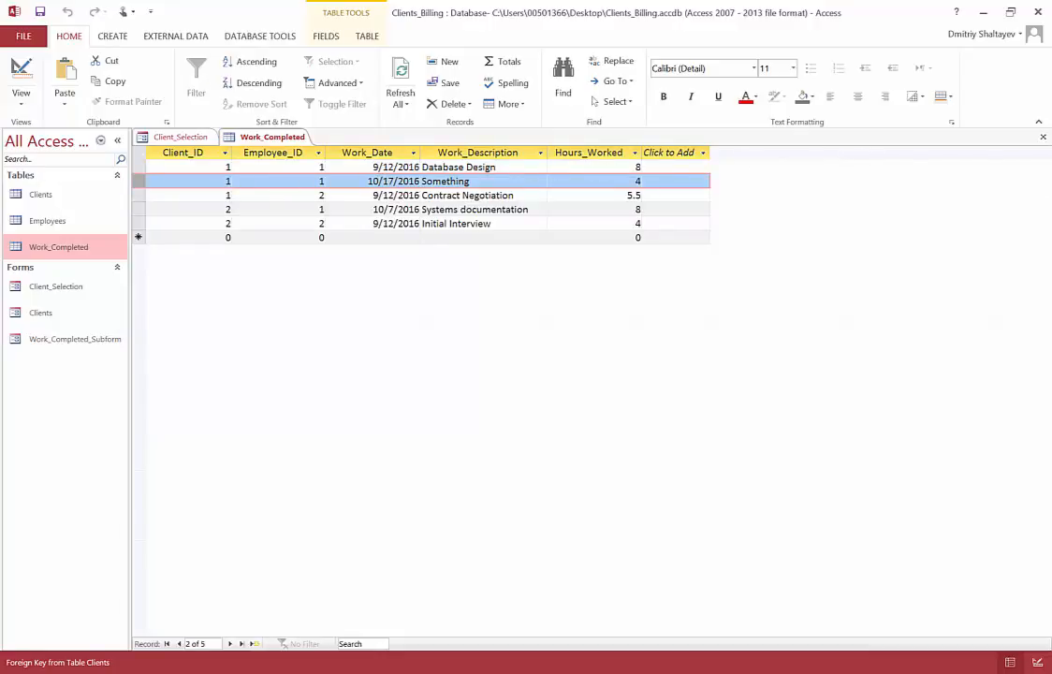
{"action": "left_click", "coordinate": [1043, 139]}
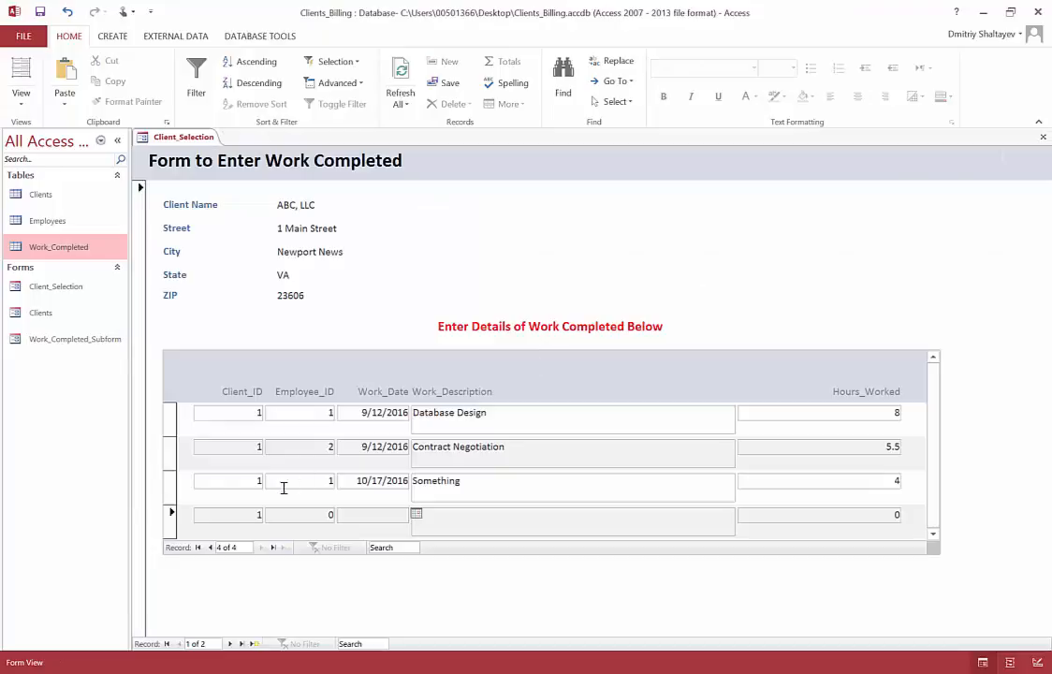
Step: Delete the "Something" work entry from the ABC, LLC subform and confirm the deletion
{"action": "left_click", "coordinate": [171, 485]}
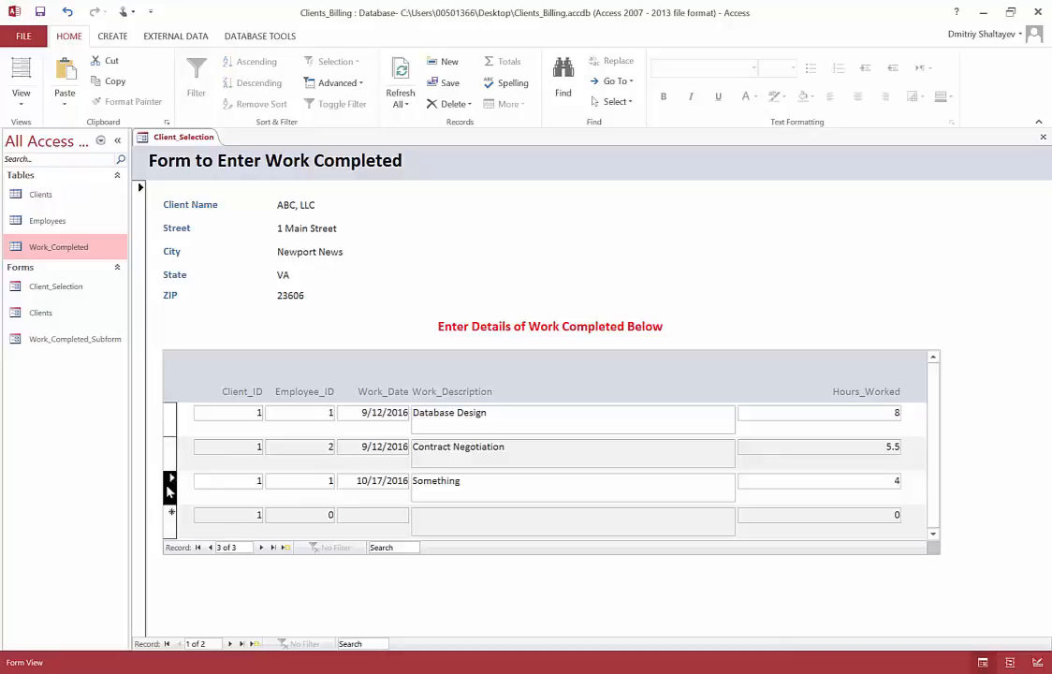
{"action": "left_click", "coordinate": [468, 105]}
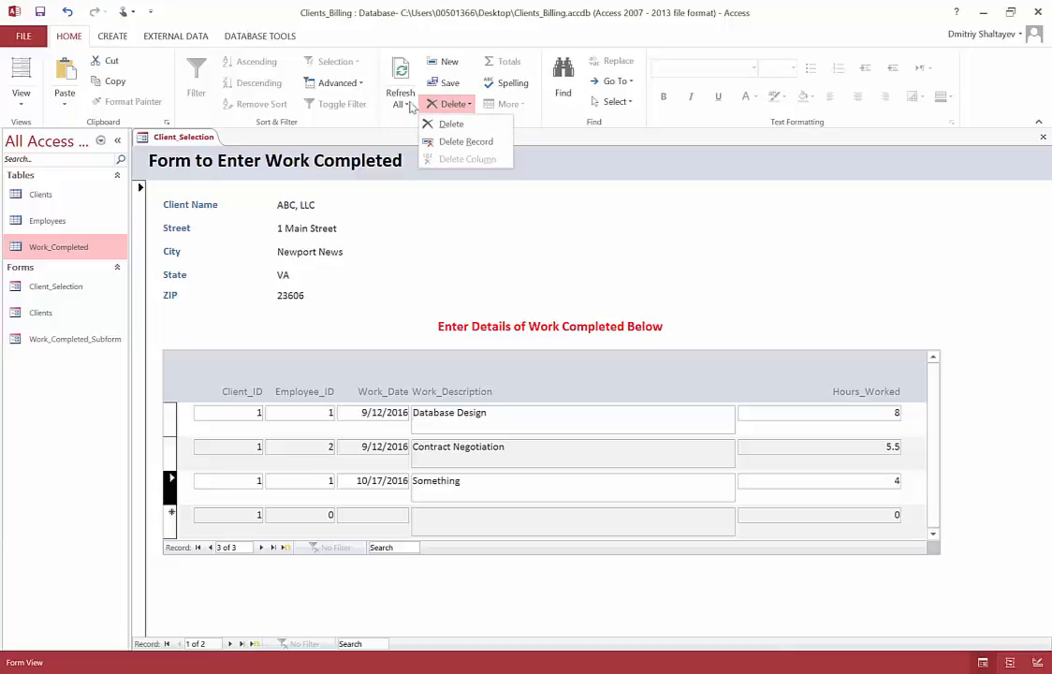
{"action": "left_click", "coordinate": [447, 124]}
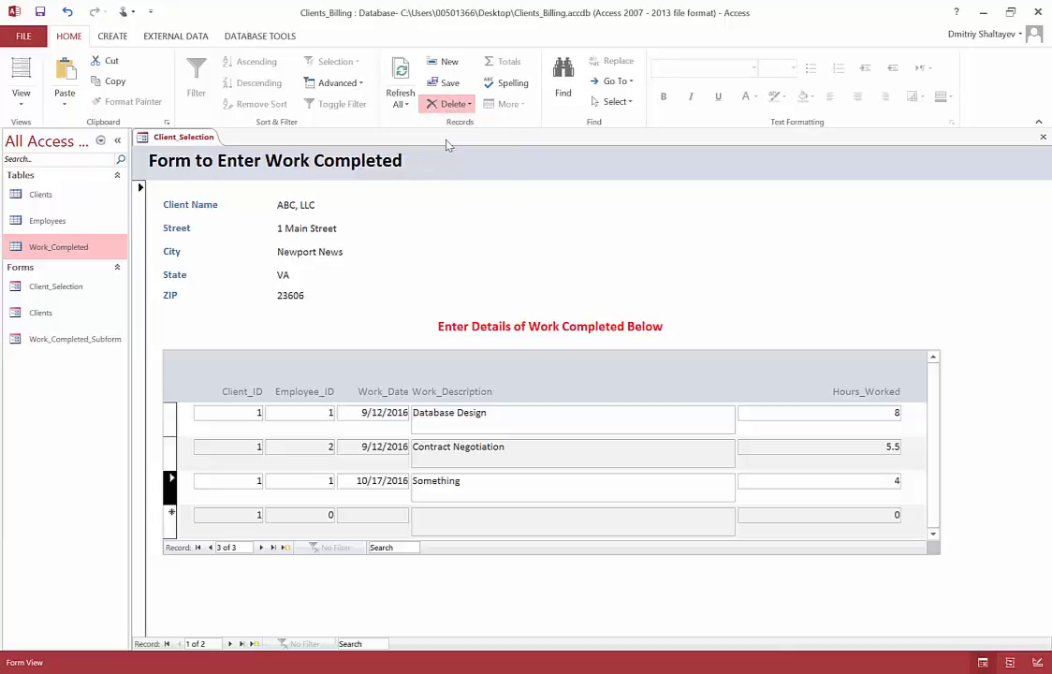
{"action": "left_click", "coordinate": [504, 393]}
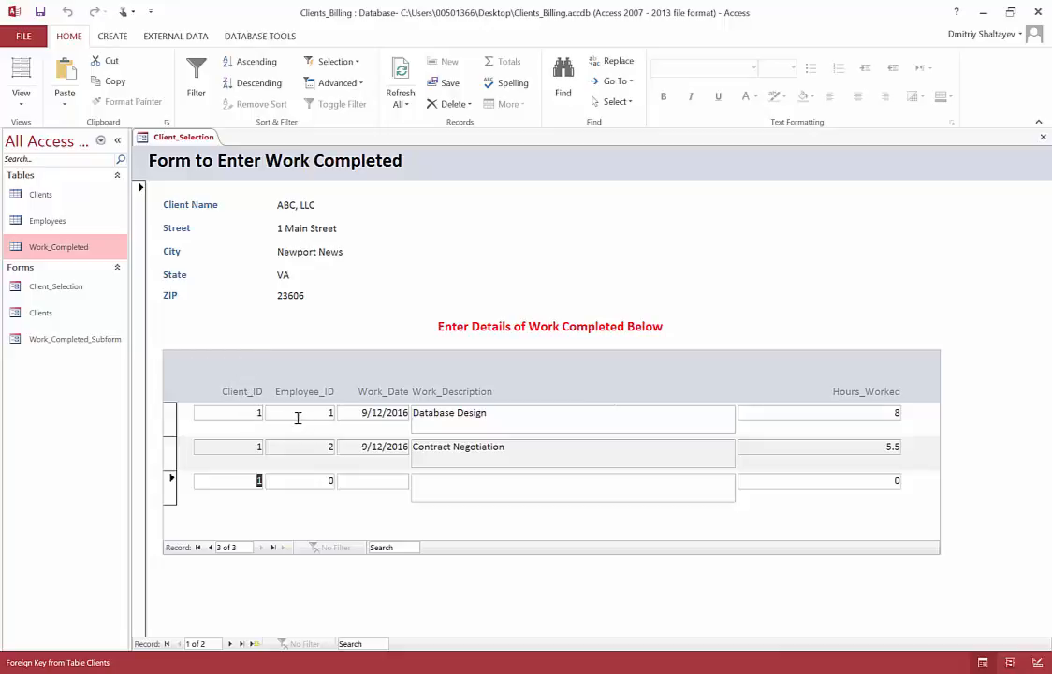
Step: Step through the fields of the Database Design work entry to review the subform's columns
{"action": "left_click", "coordinate": [259, 411]}
{"action": "key", "text": "Tab"}
{"action": "key", "text": "Tab"}
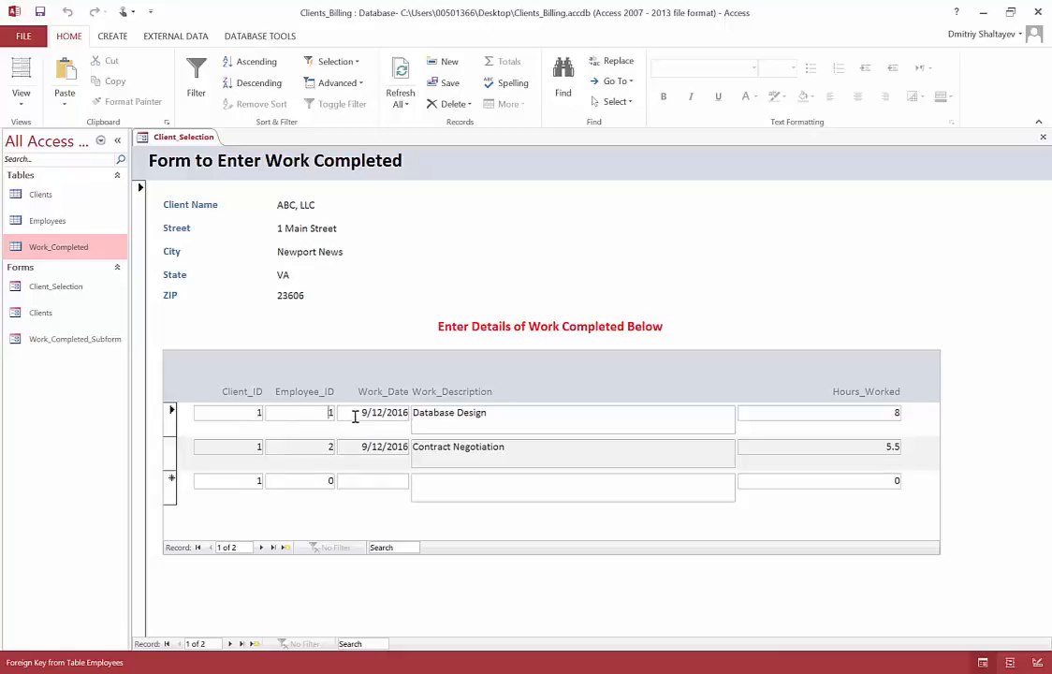
{"action": "key", "text": "Tab"}
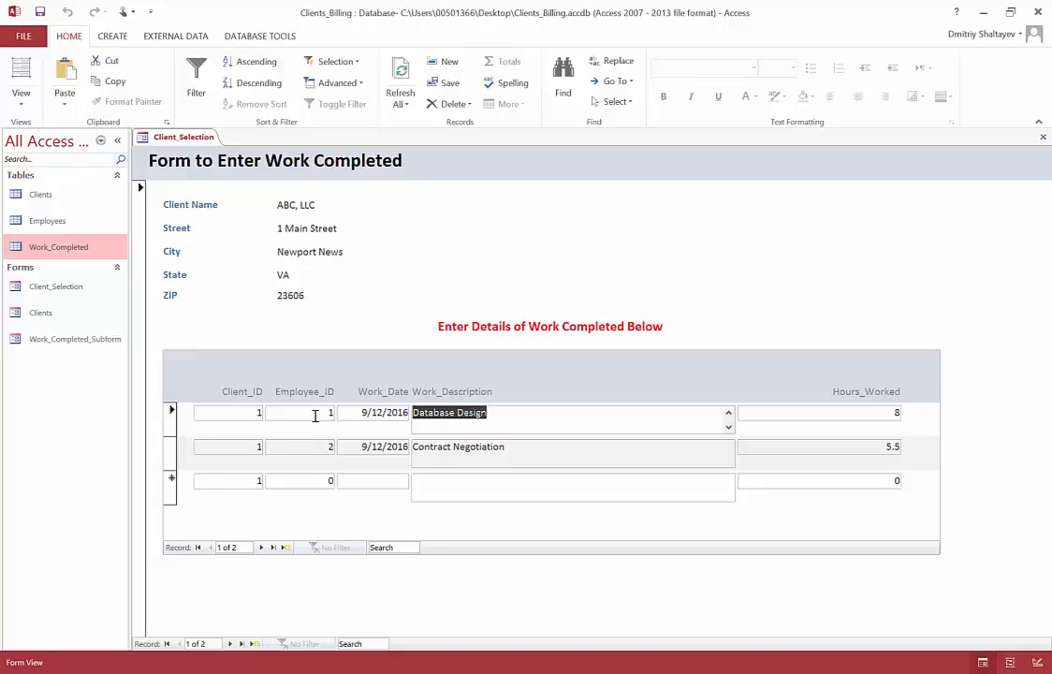
{"action": "left_click_drag", "start_coordinate": [311, 414], "coordinate": [340, 414]}
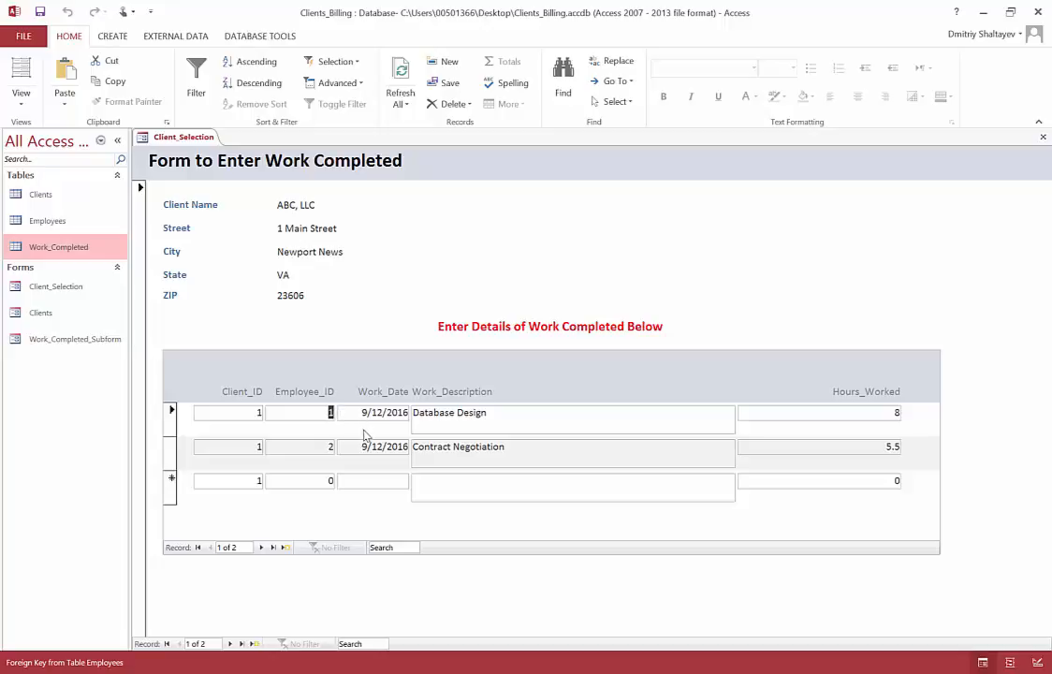
Step: Switch the form to Design View and delete the Client_ID label and field from the subform
{"action": "left_click", "coordinate": [24, 103]}
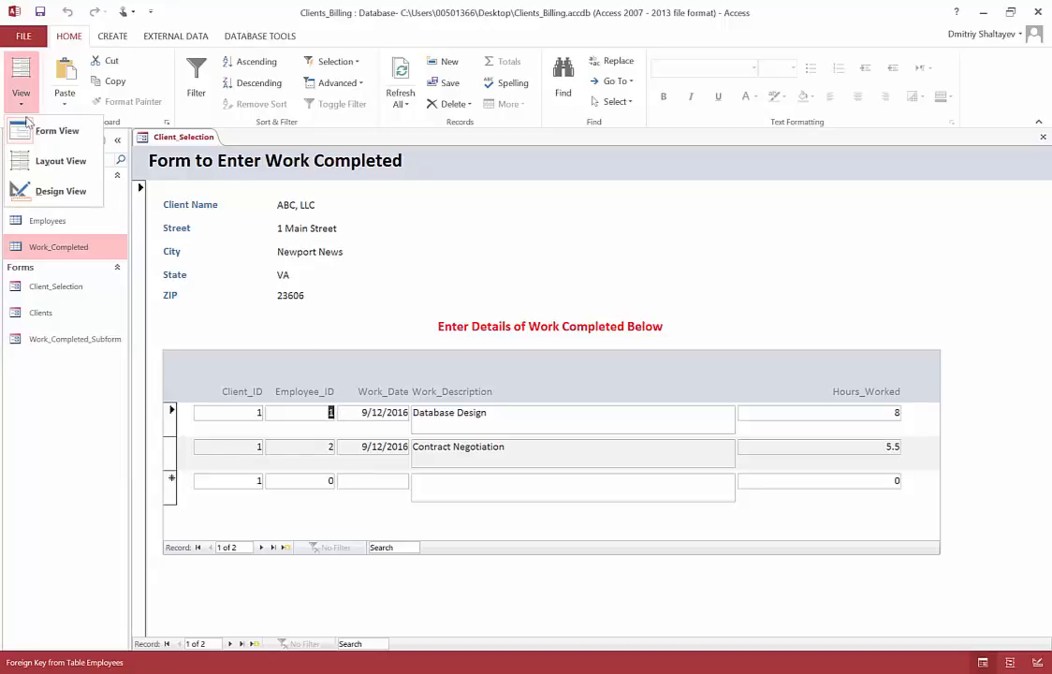
{"action": "left_click", "coordinate": [45, 190]}
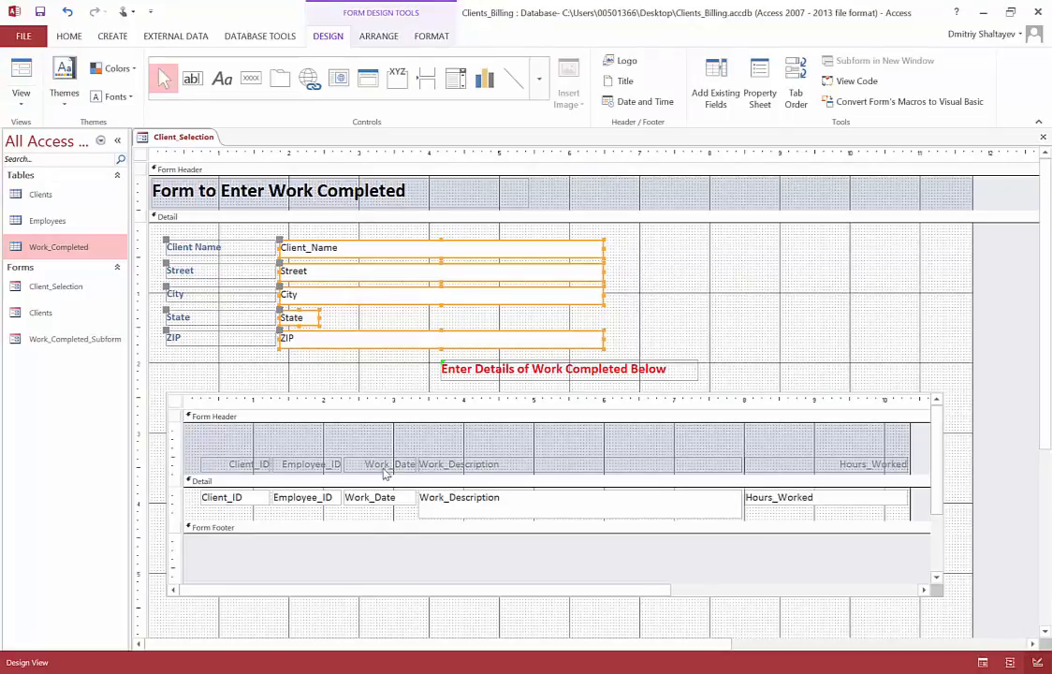
{"action": "left_click", "coordinate": [203, 451]}
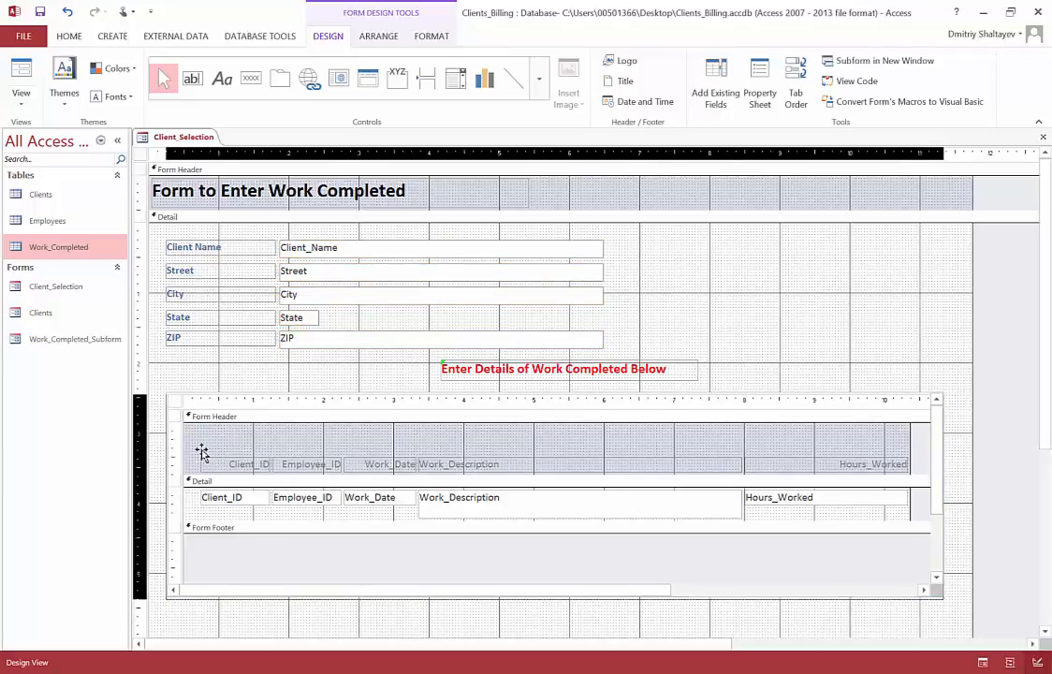
{"action": "left_click", "coordinate": [203, 453]}
{"action": "left_click_drag", "start_coordinate": [197, 456], "coordinate": [241, 519]}
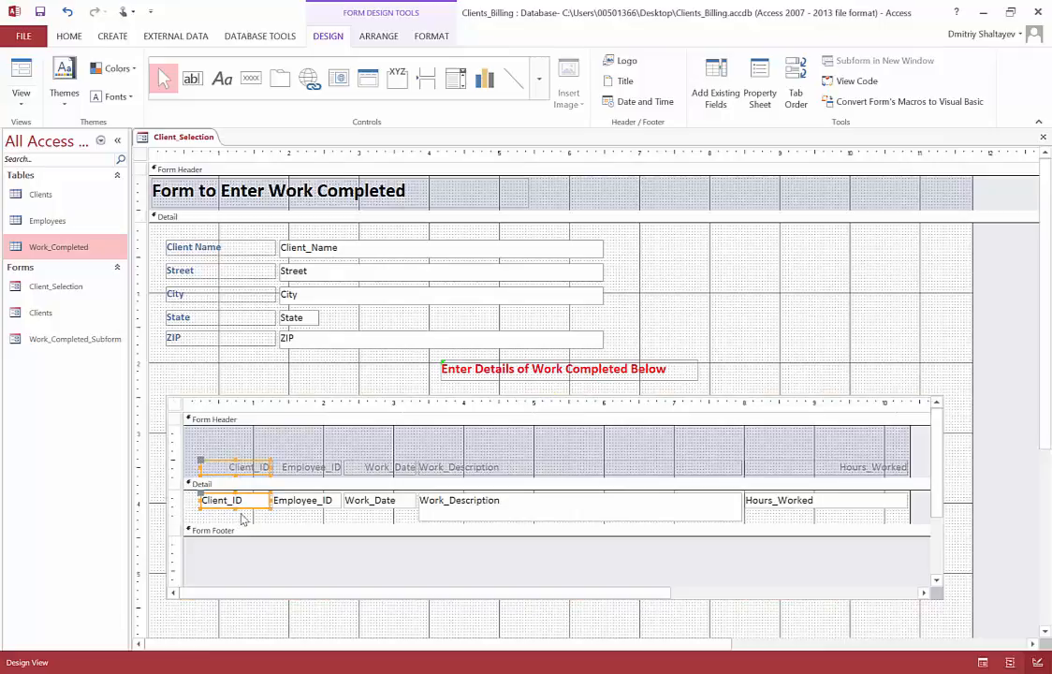
{"action": "key", "text": "Delete"}
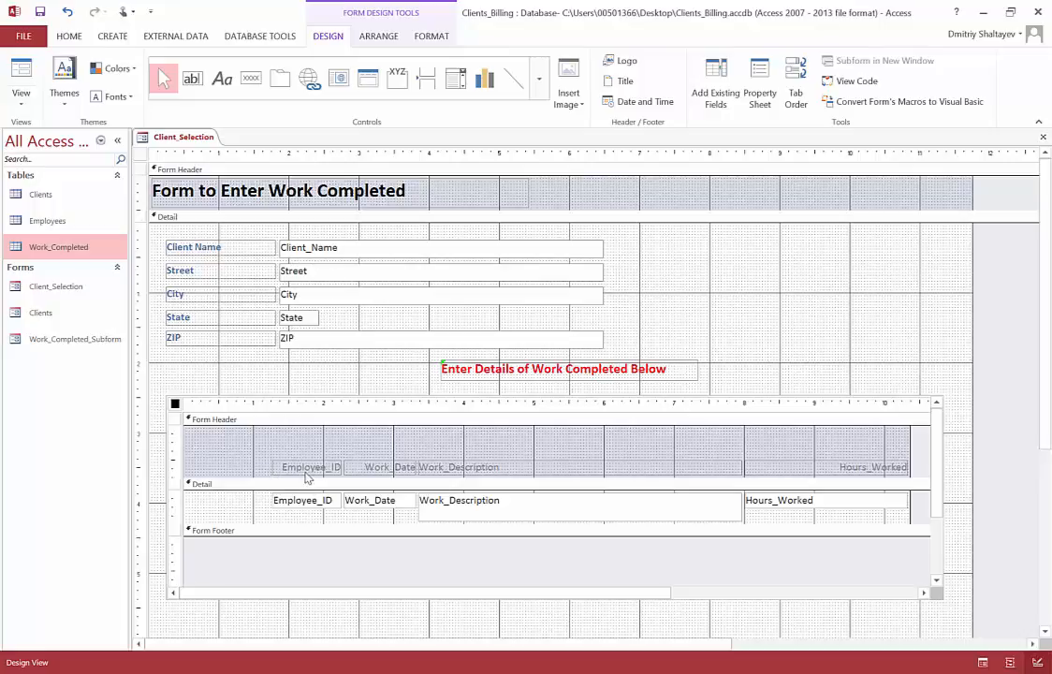
Step: Widen the subform's Employee_ID label and field leftward to fill the empty space beside them
{"action": "left_click_drag", "start_coordinate": [269, 459], "coordinate": [304, 517]}
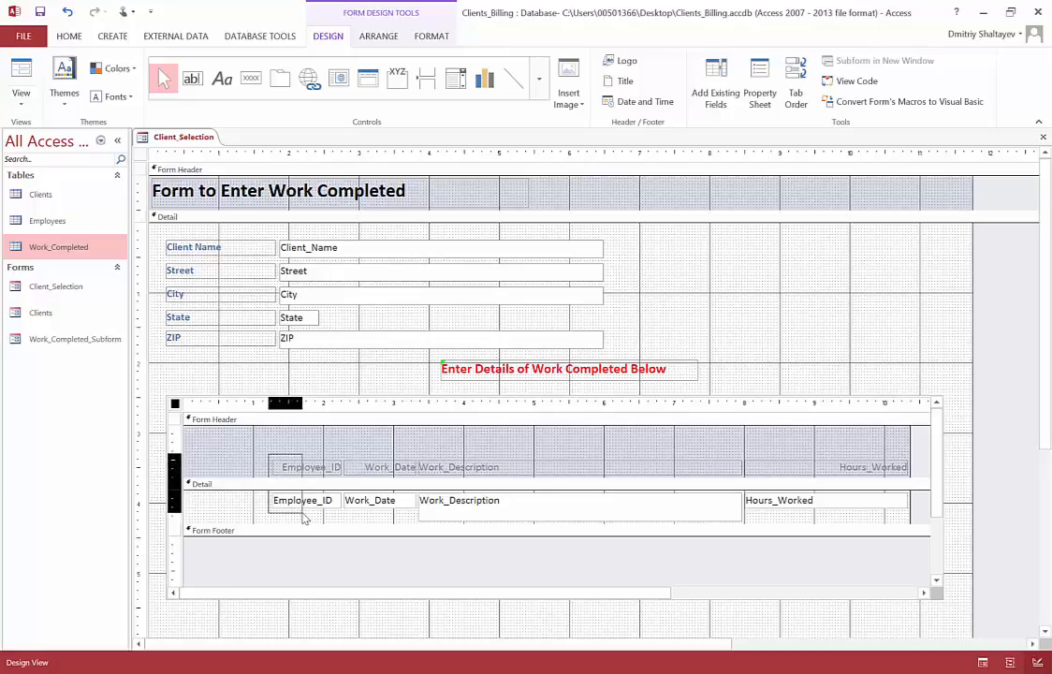
{"action": "left_click", "coordinate": [311, 500]}
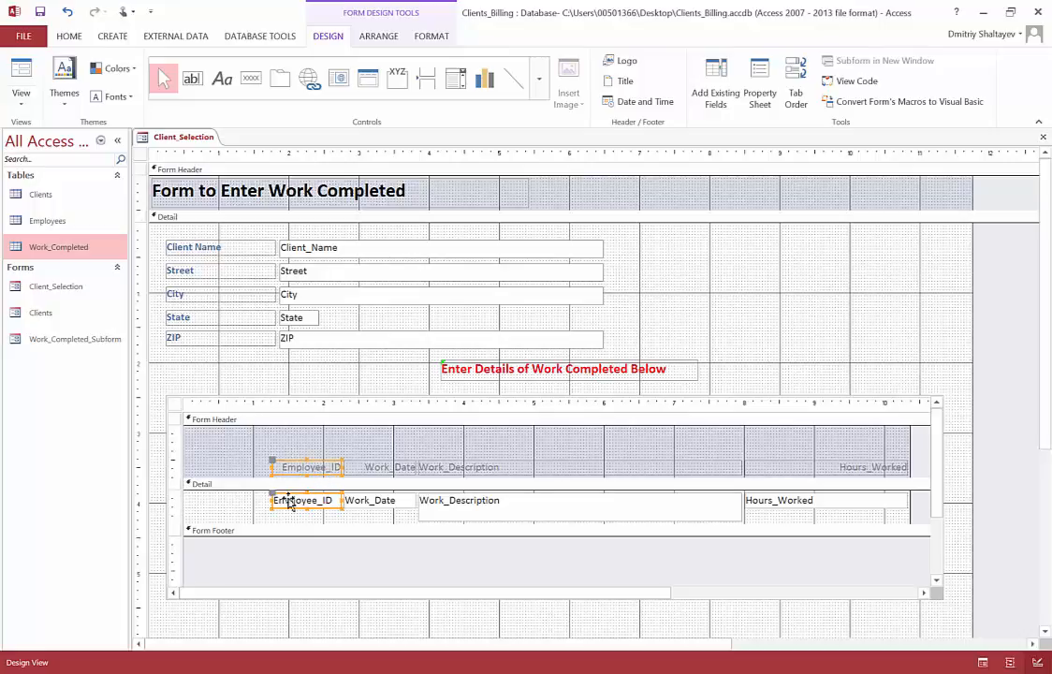
{"action": "left_click_drag", "start_coordinate": [272, 500], "coordinate": [190, 498]}
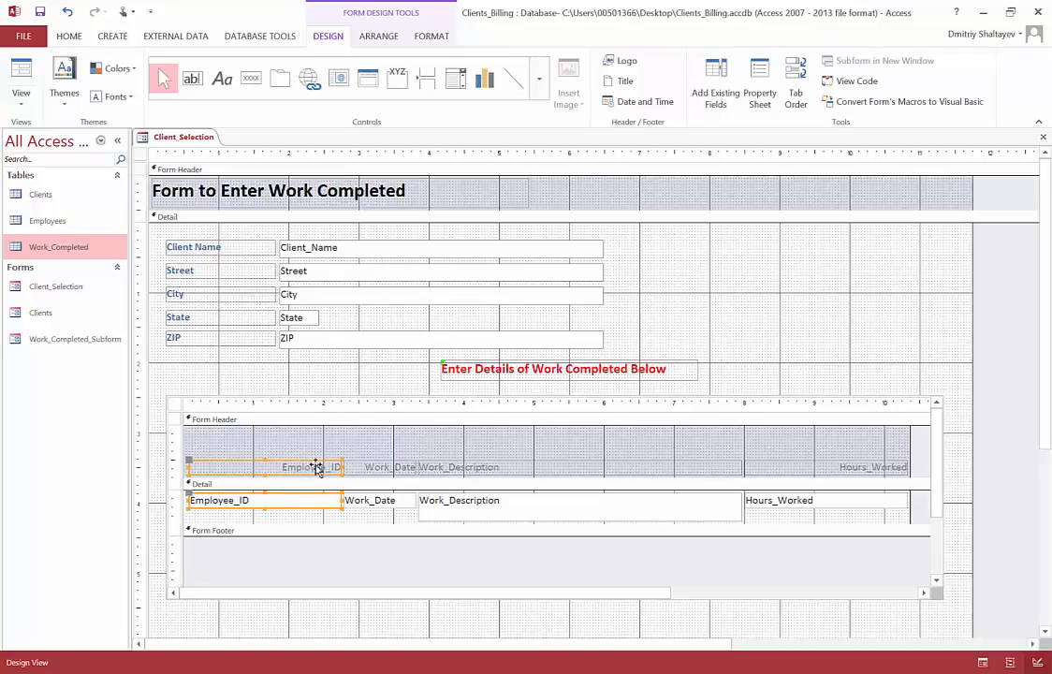
Step: Rename the Work_Date header label in the subform as "Work Date"
{"action": "left_click", "coordinate": [393, 469]}
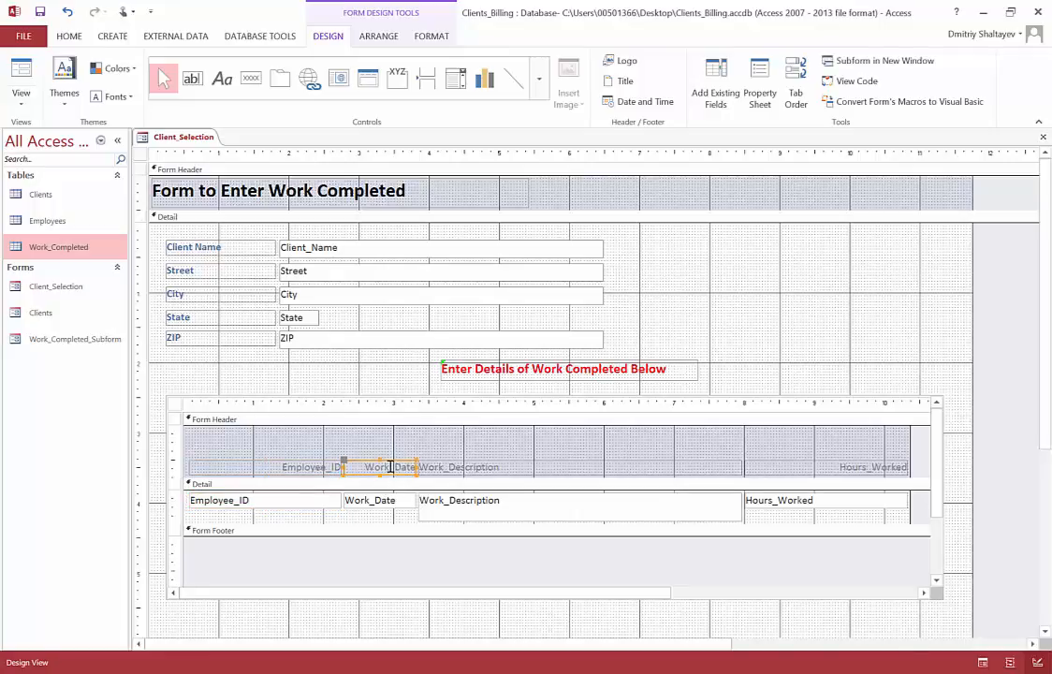
{"action": "left_click", "coordinate": [391, 467]}
{"action": "key", "text": "BackSpace"}
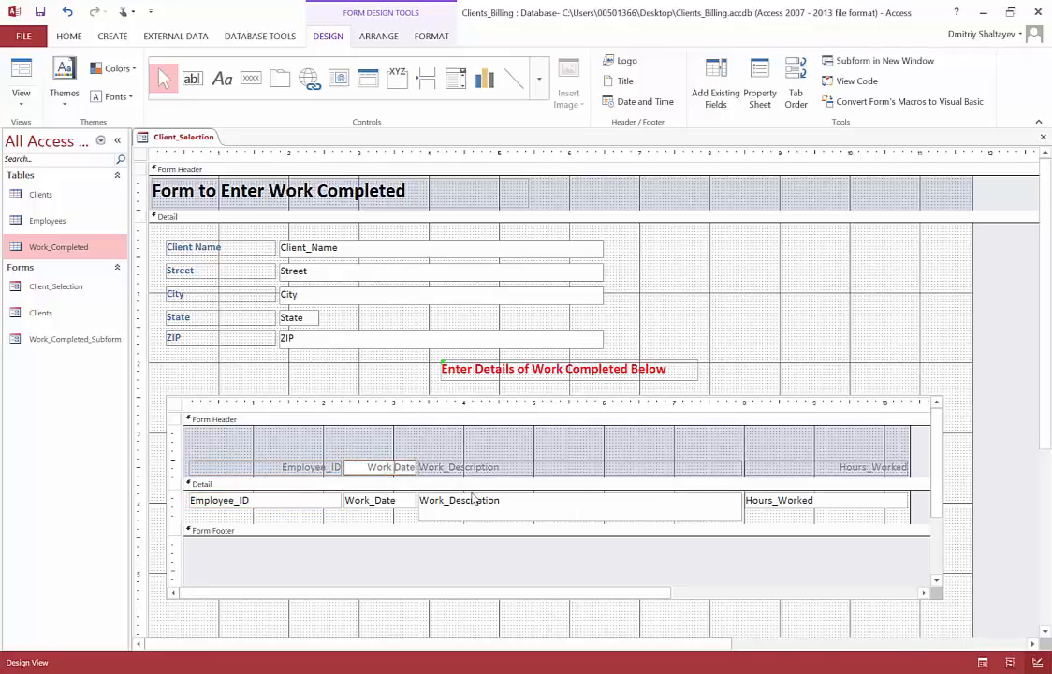
{"action": "left_click", "coordinate": [392, 503]}
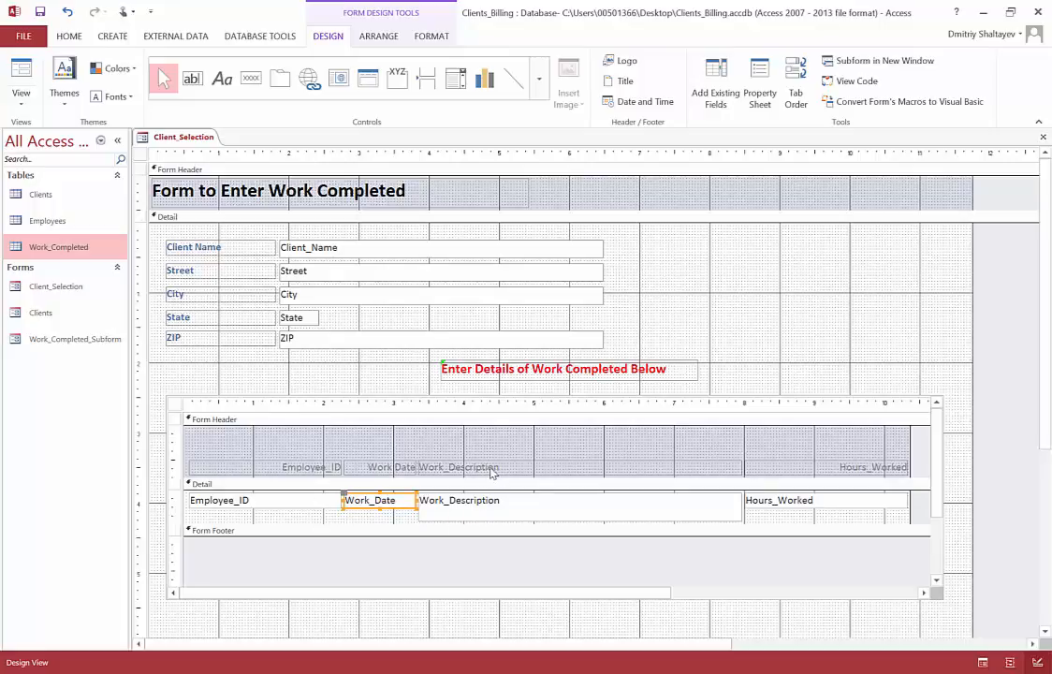
Step: Rename the Work_Description header label in the subform as "Work Description"
{"action": "left_click", "coordinate": [454, 467]}
{"action": "left_click", "coordinate": [446, 467]}
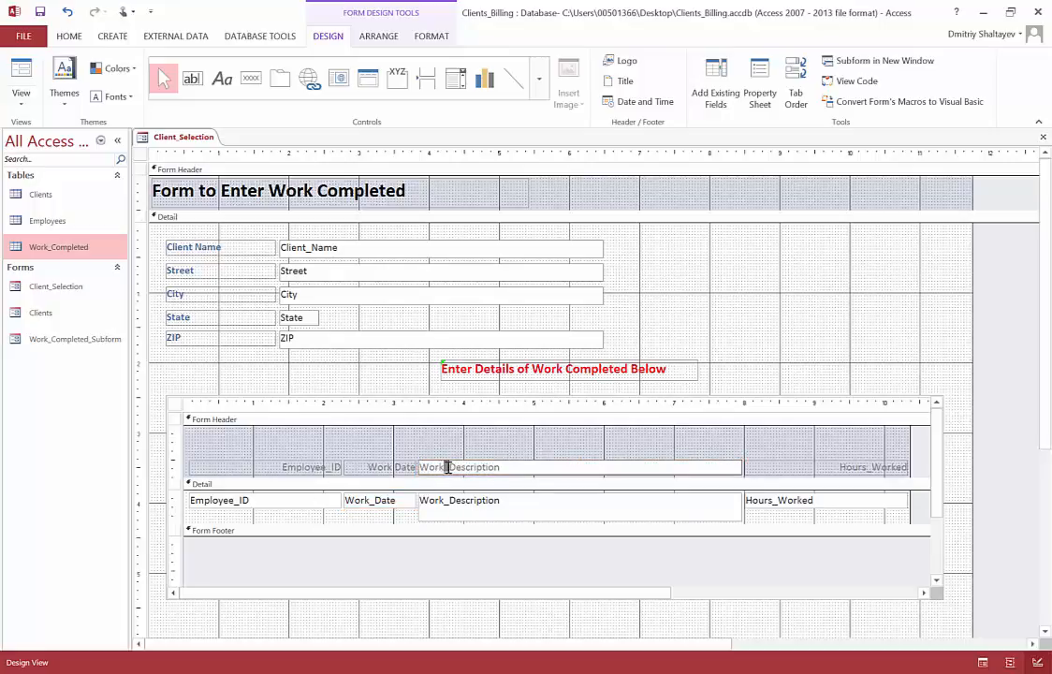
{"action": "left_click", "coordinate": [503, 450]}
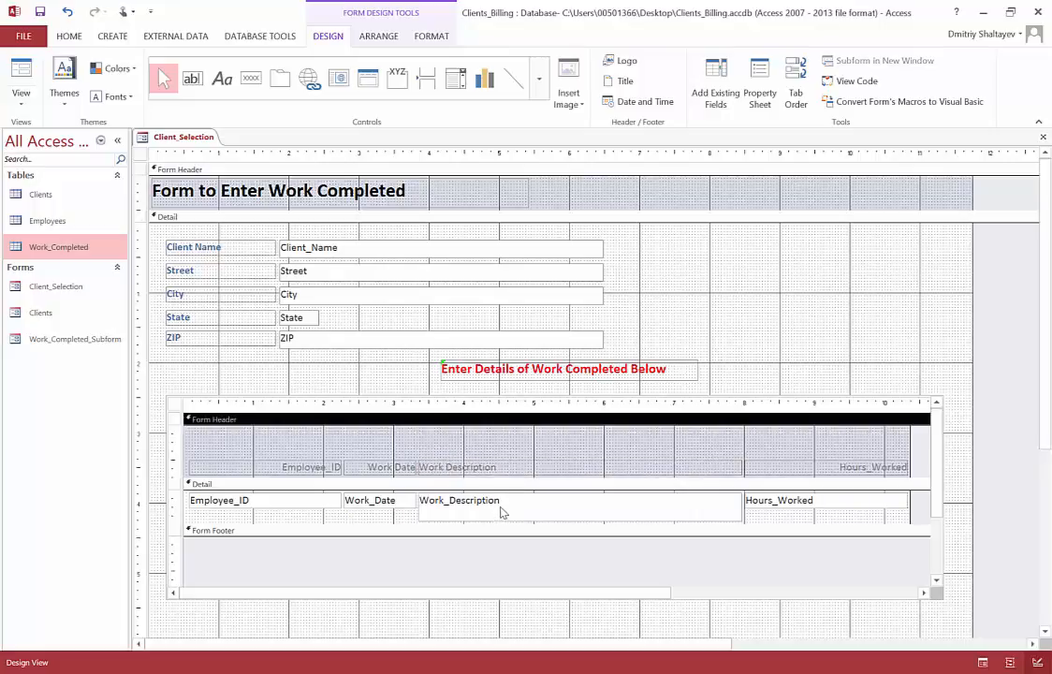
{"action": "left_click", "coordinate": [502, 510]}
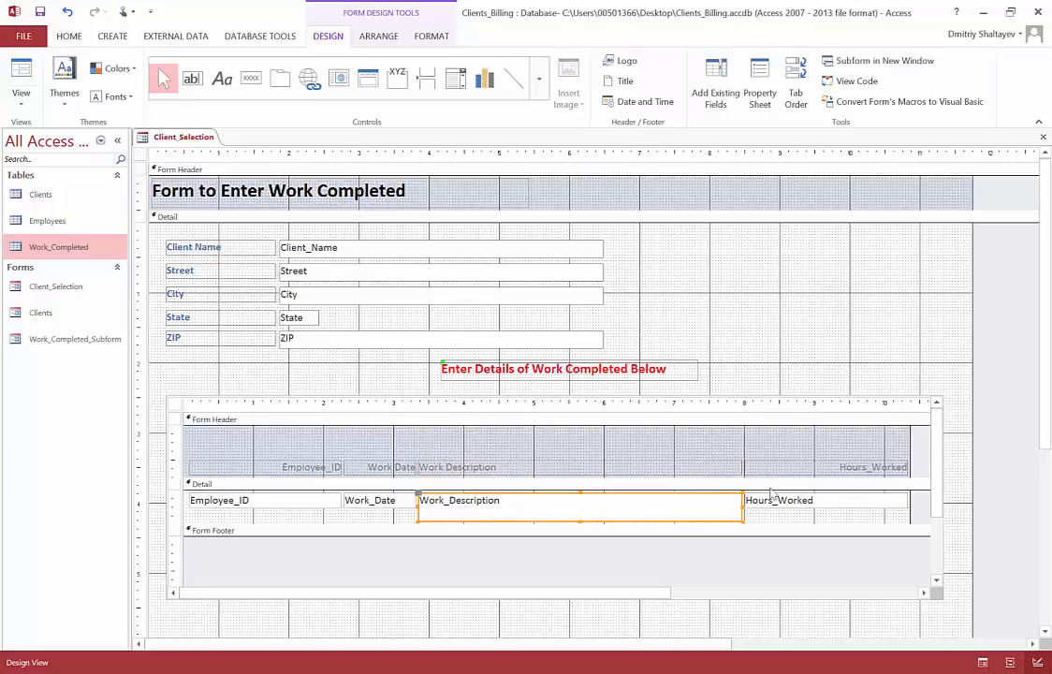
Step: Rename the Hours_Worked header label in the subform as "Hours Worked"
{"action": "left_click", "coordinate": [842, 468]}
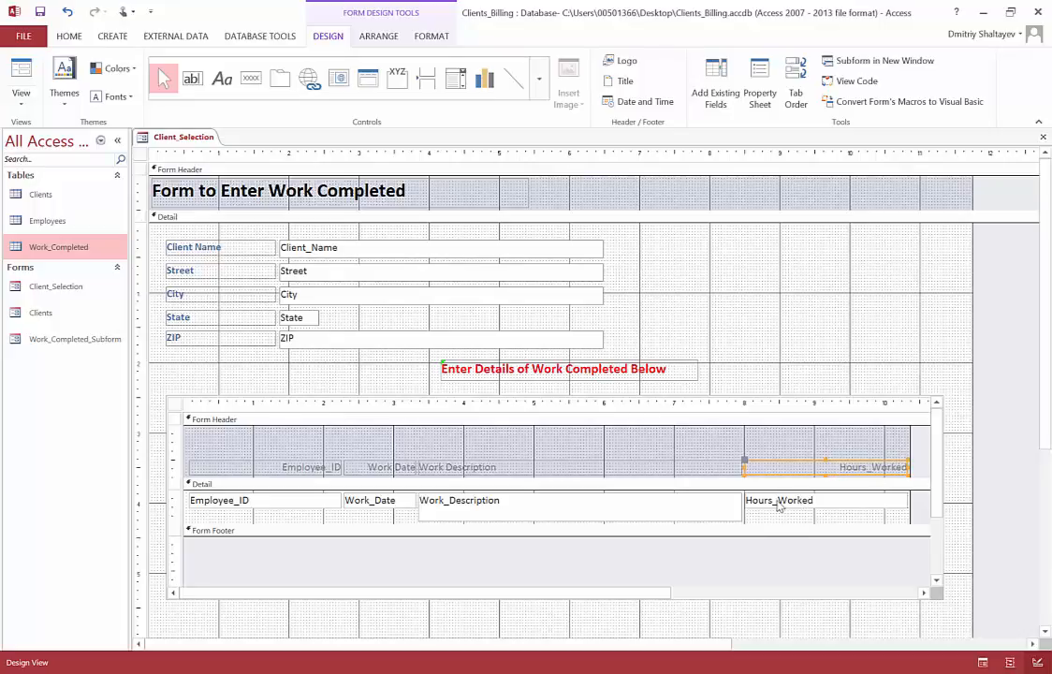
{"action": "left_click", "coordinate": [869, 467]}
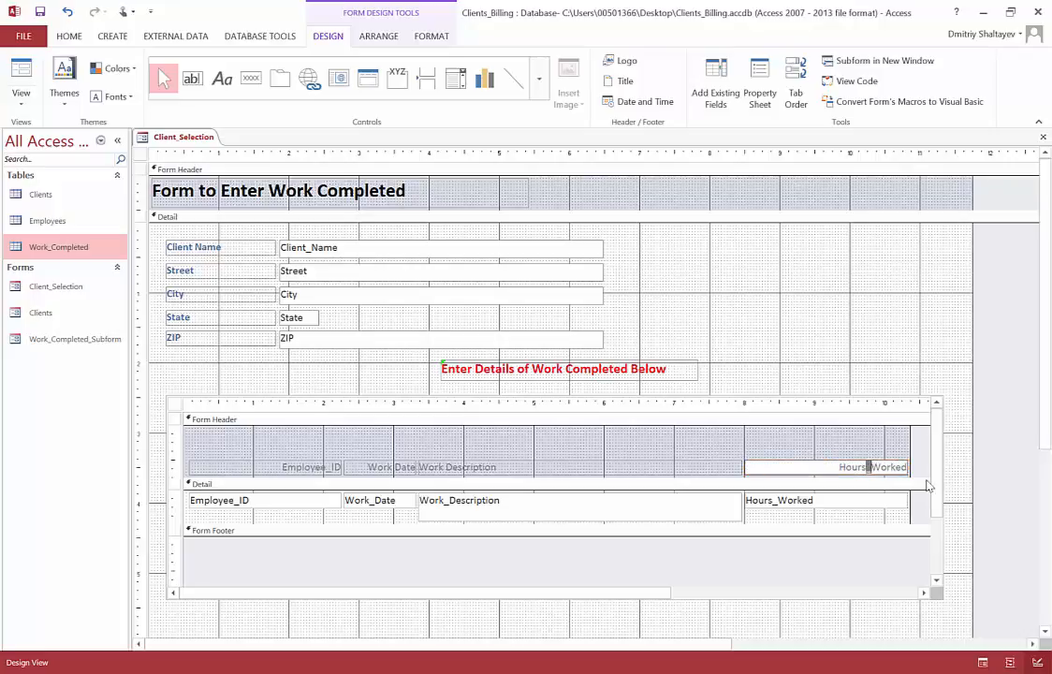
{"action": "left_click", "coordinate": [808, 450]}
{"action": "left_click", "coordinate": [800, 469]}
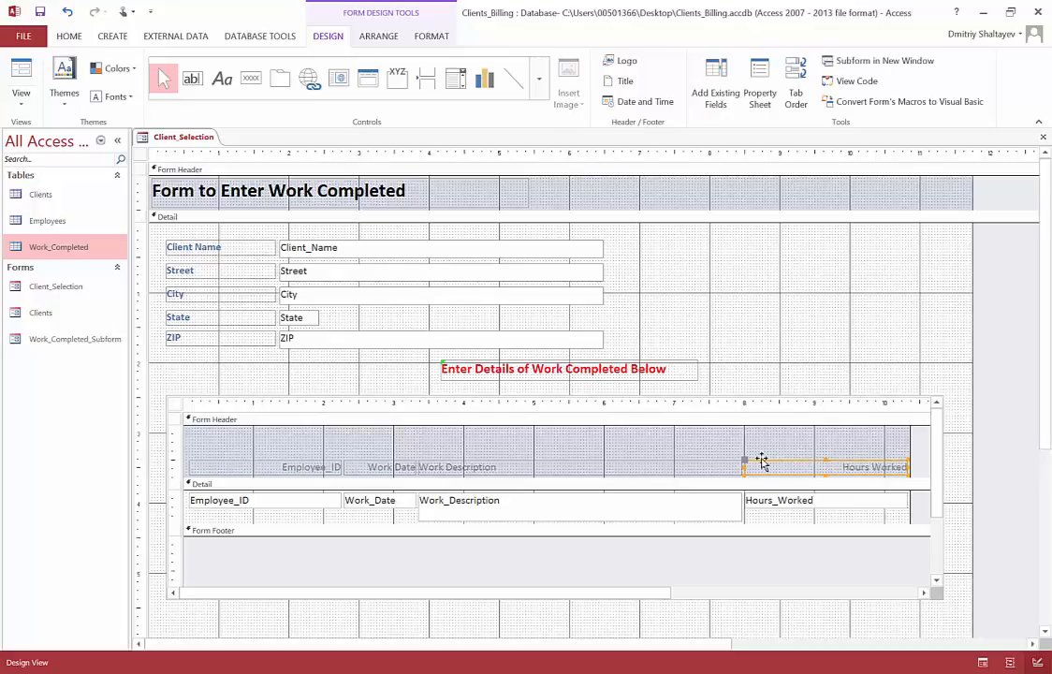
Step: Left-align the subform's four header labels and format their text as bold black
{"action": "left_click", "coordinate": [291, 456]}
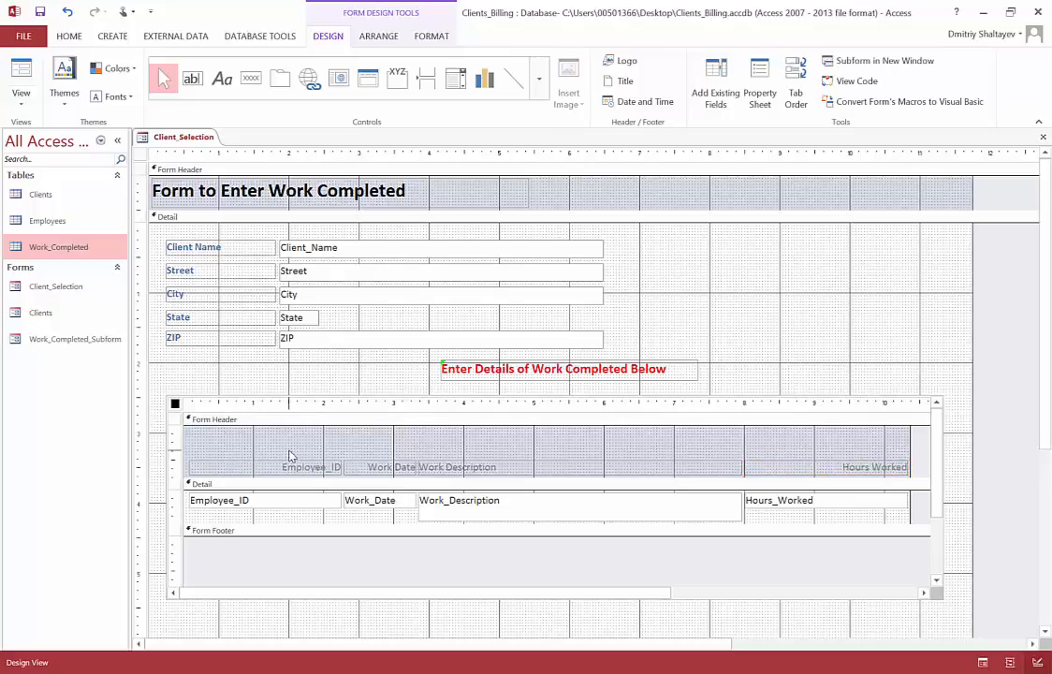
{"action": "left_click_drag", "start_coordinate": [290, 456], "coordinate": [820, 472]}
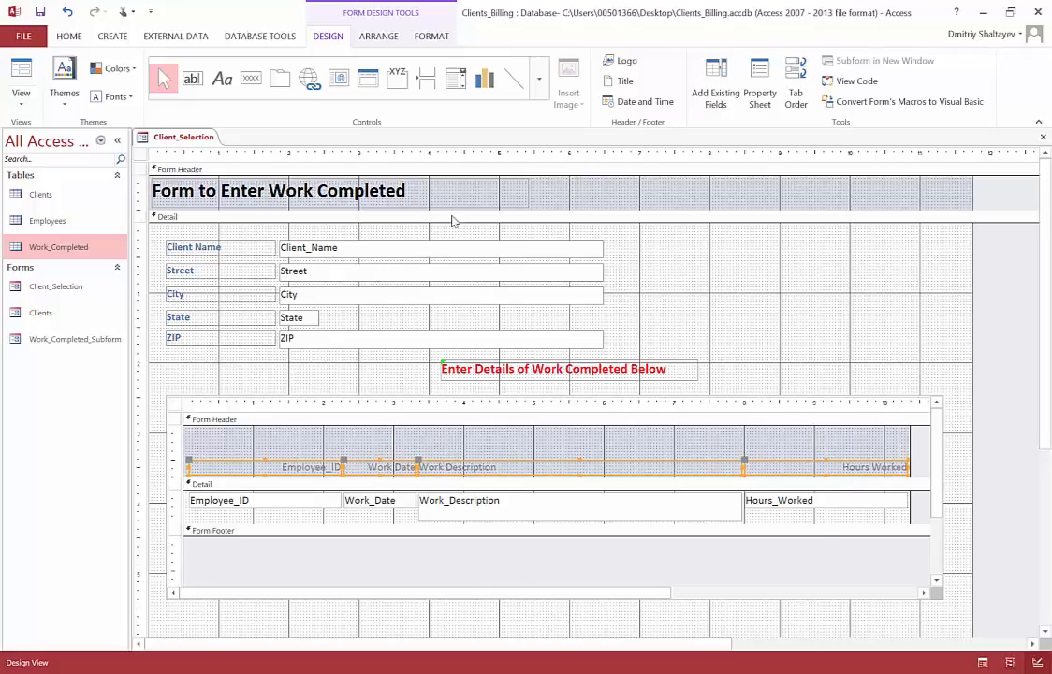
{"action": "left_click", "coordinate": [69, 37]}
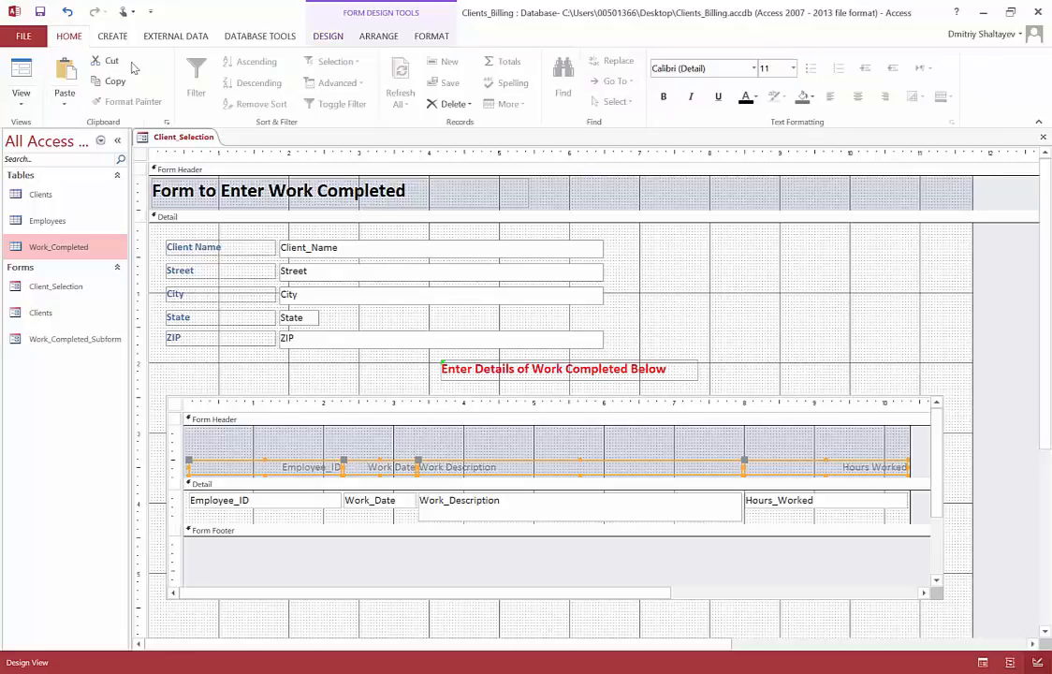
{"action": "left_click", "coordinate": [830, 97]}
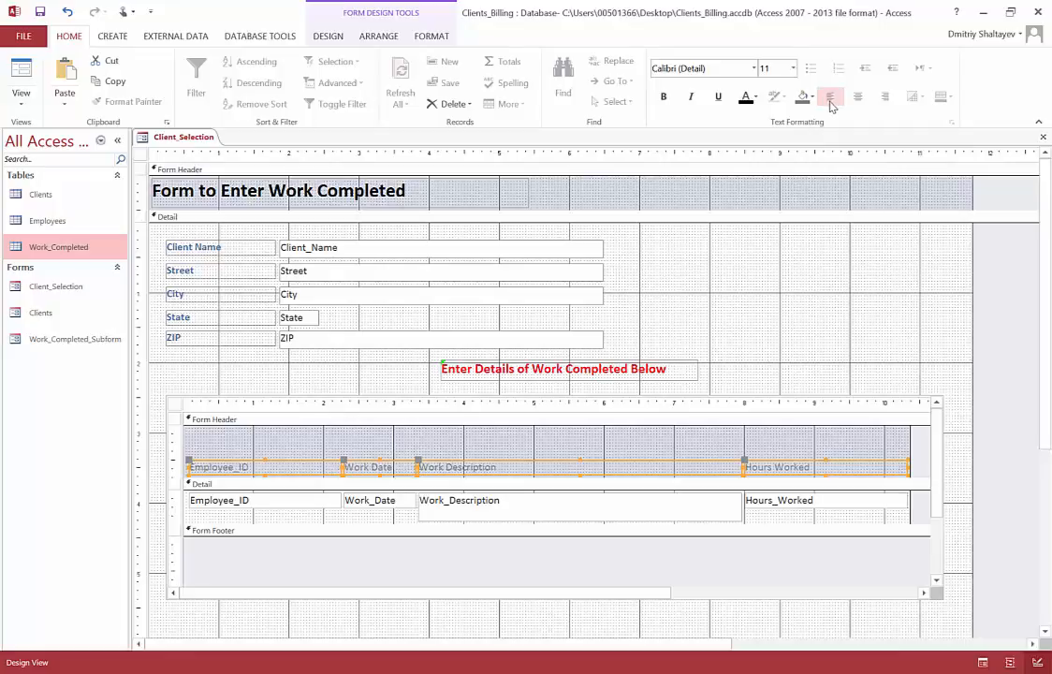
{"action": "left_click", "coordinate": [663, 97]}
{"action": "left_click", "coordinate": [755, 98]}
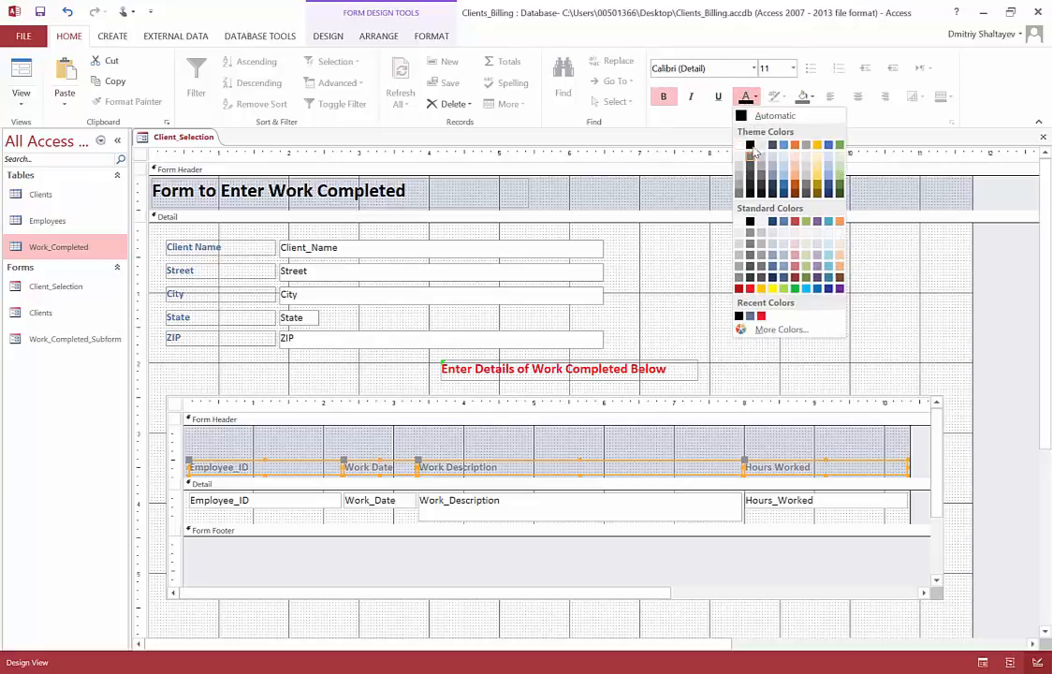
{"action": "left_click", "coordinate": [751, 144]}
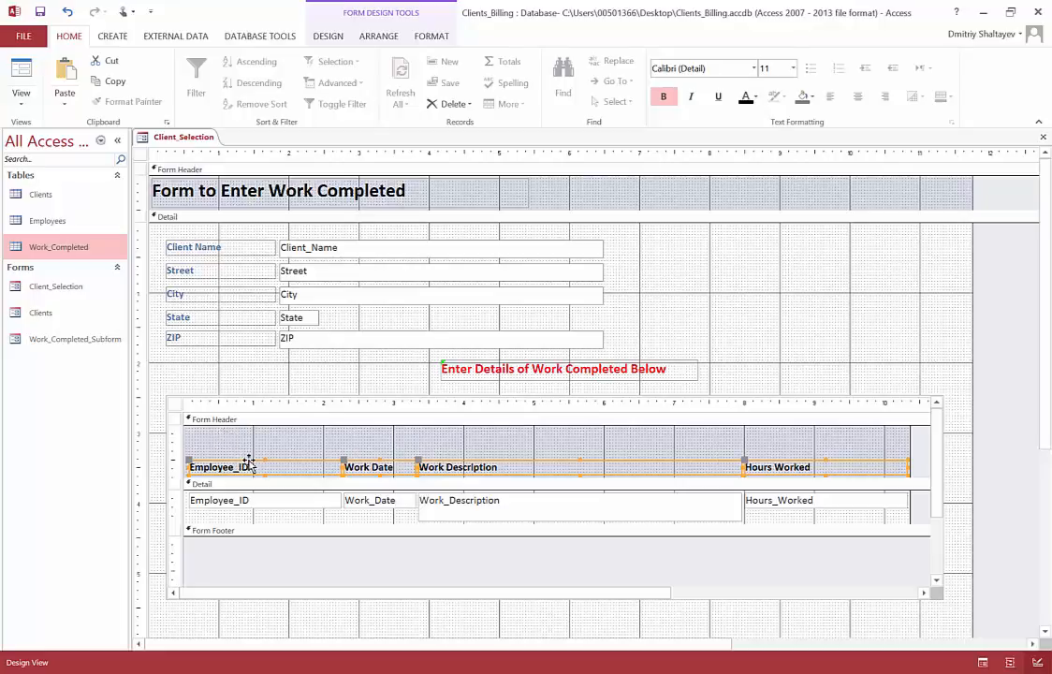
Step: Move the four header labels up near the top edge of the subform's Form Header and shorten that section to fit them
{"action": "left_click_drag", "start_coordinate": [248, 465], "coordinate": [250, 427]}
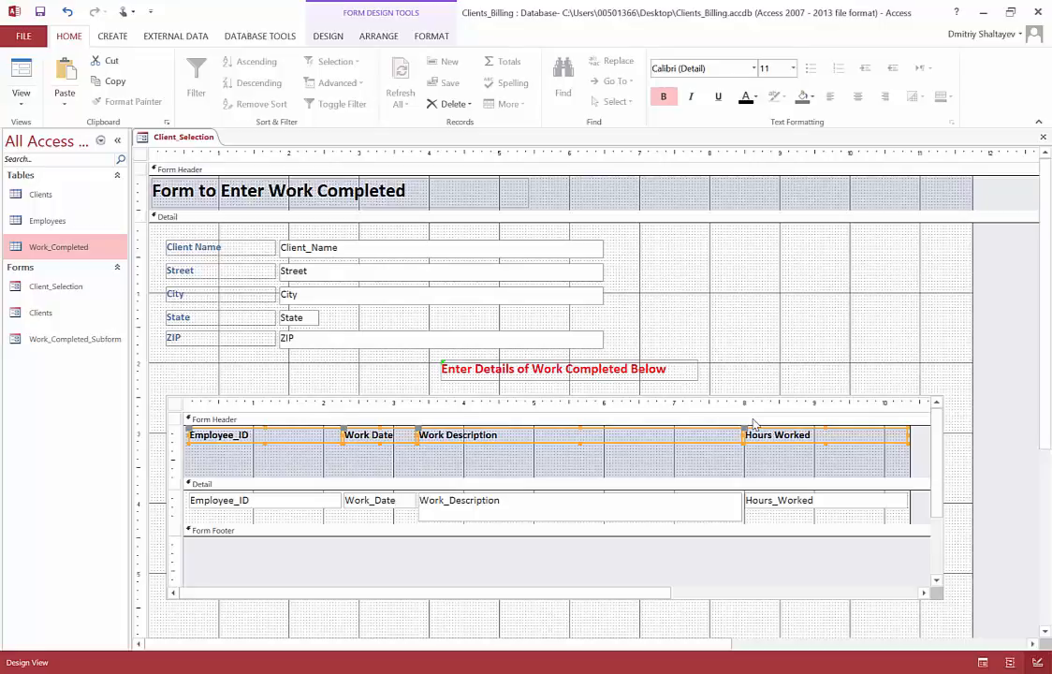
{"action": "key", "text": "Down"}
{"action": "key", "text": "Down"}
{"action": "key", "text": "Down"}
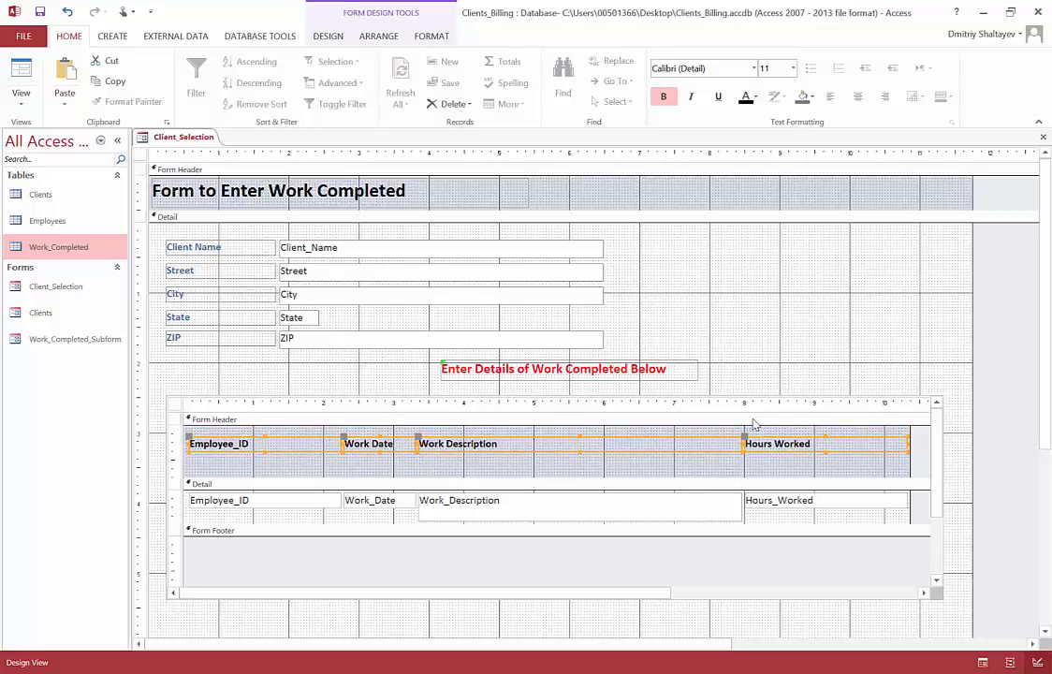
{"action": "key", "text": "Up"}
{"action": "key", "text": "Up"}
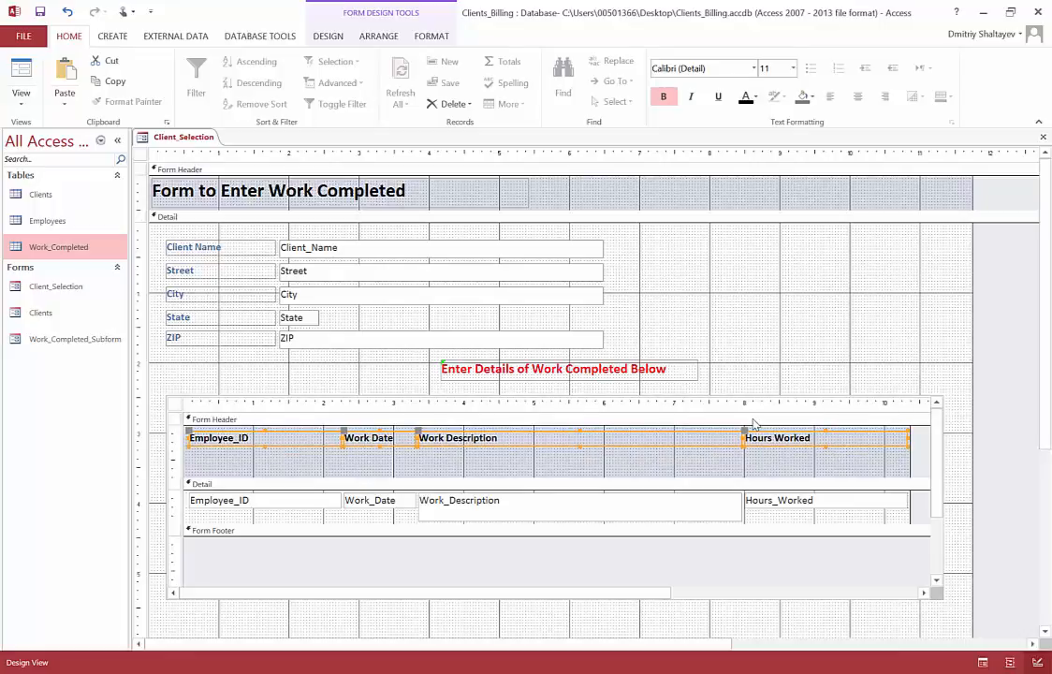
{"action": "left_click", "coordinate": [594, 483]}
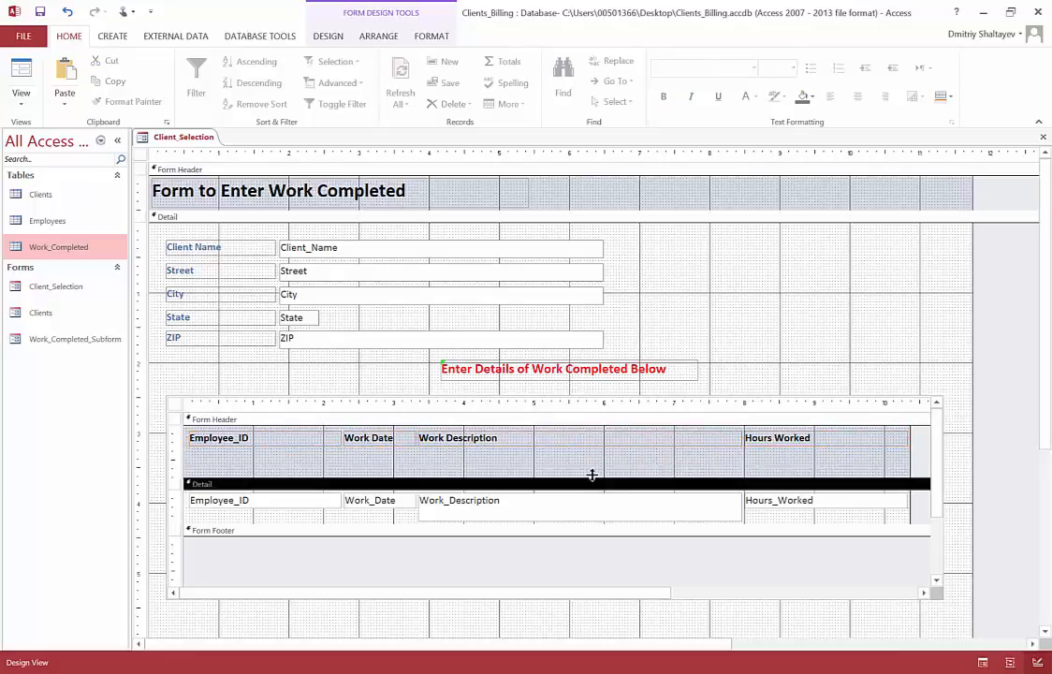
{"action": "left_click_drag", "start_coordinate": [591, 475], "coordinate": [594, 450]}
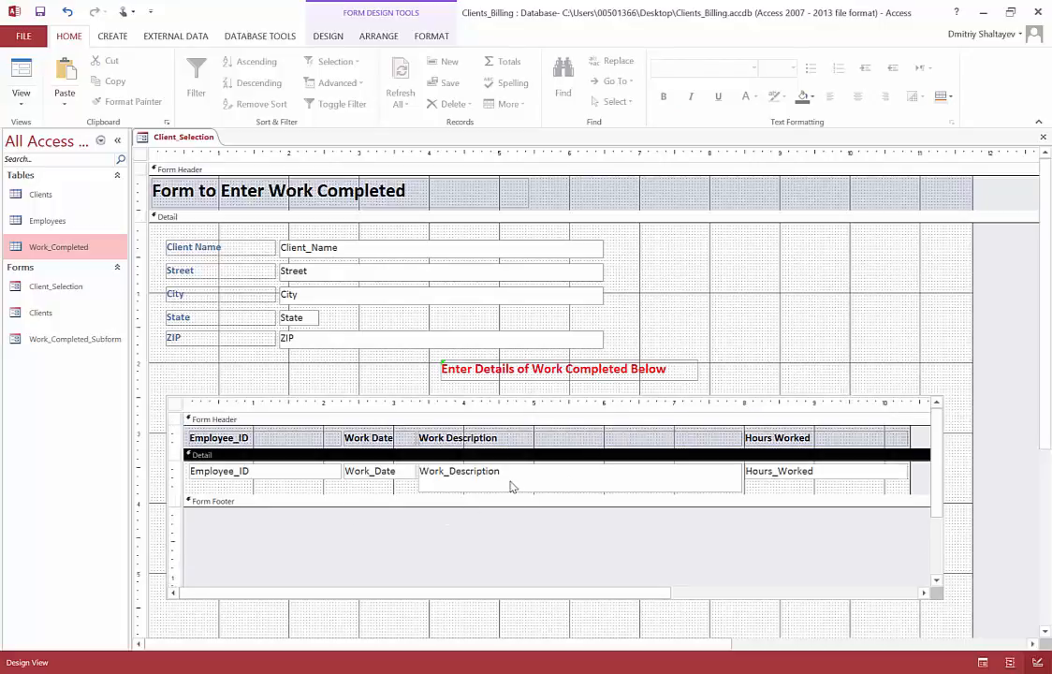
Step: Reduce the Work_Description field to the height of its neighbours and left-align all four fields in the subform's Detail section
{"action": "left_click", "coordinate": [511, 485]}
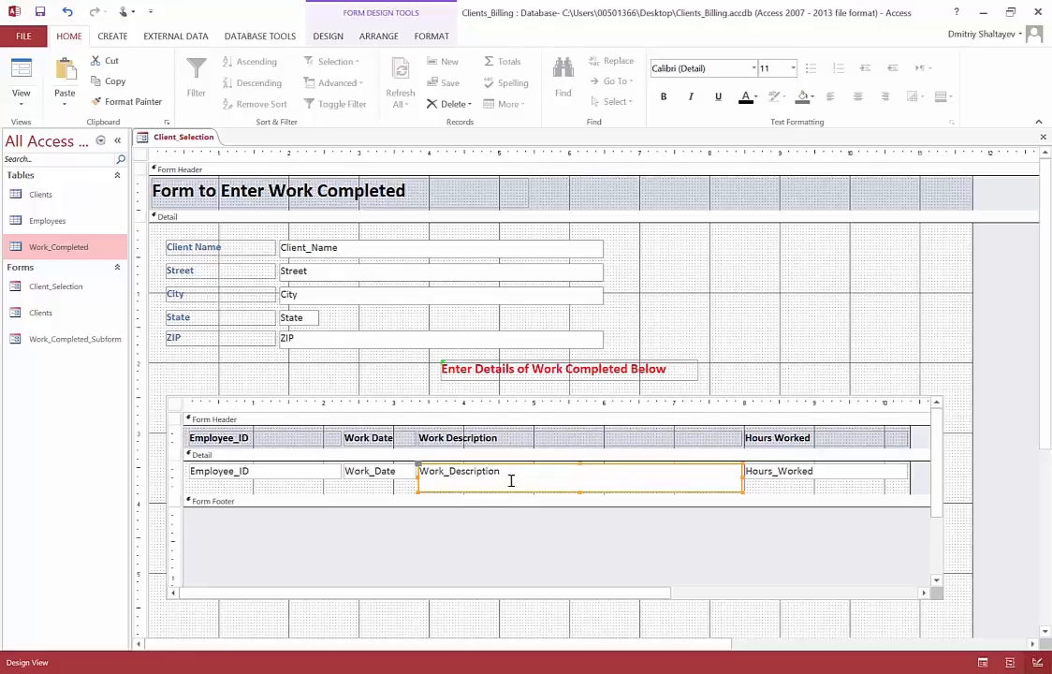
{"action": "left_click_drag", "start_coordinate": [580, 491], "coordinate": [586, 477]}
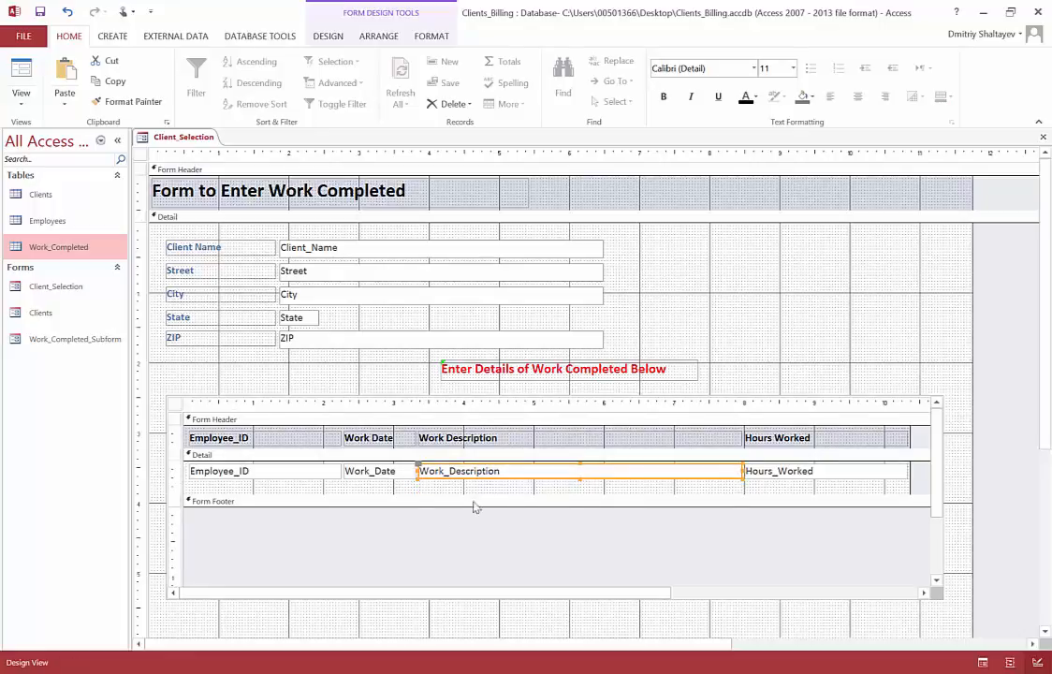
{"action": "left_click_drag", "start_coordinate": [310, 488], "coordinate": [773, 472]}
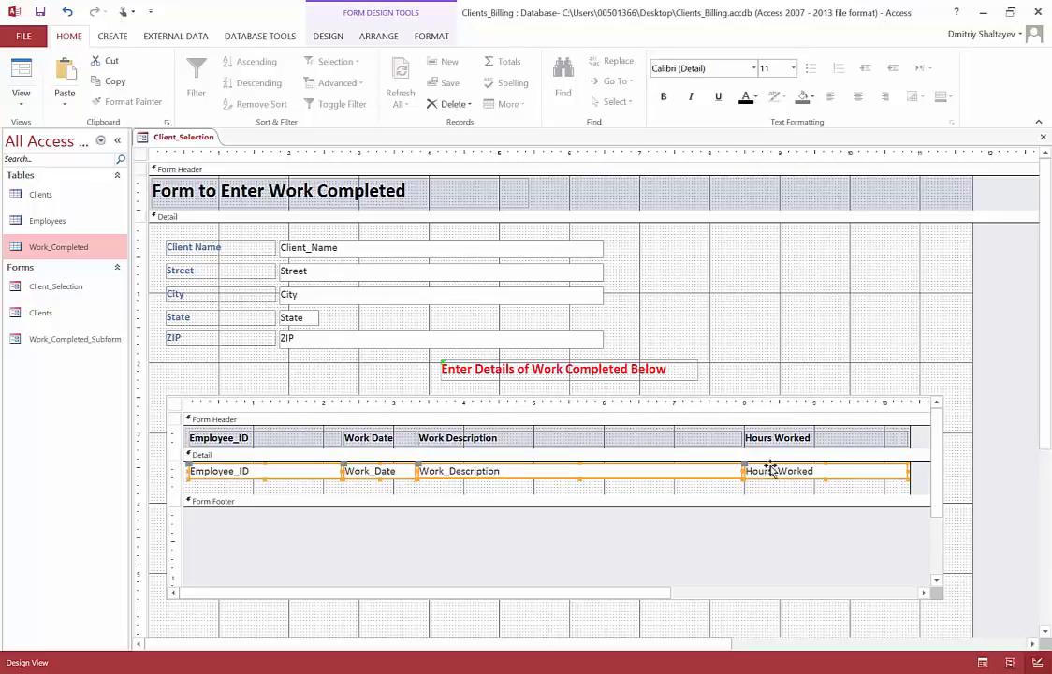
{"action": "left_click", "coordinate": [828, 97]}
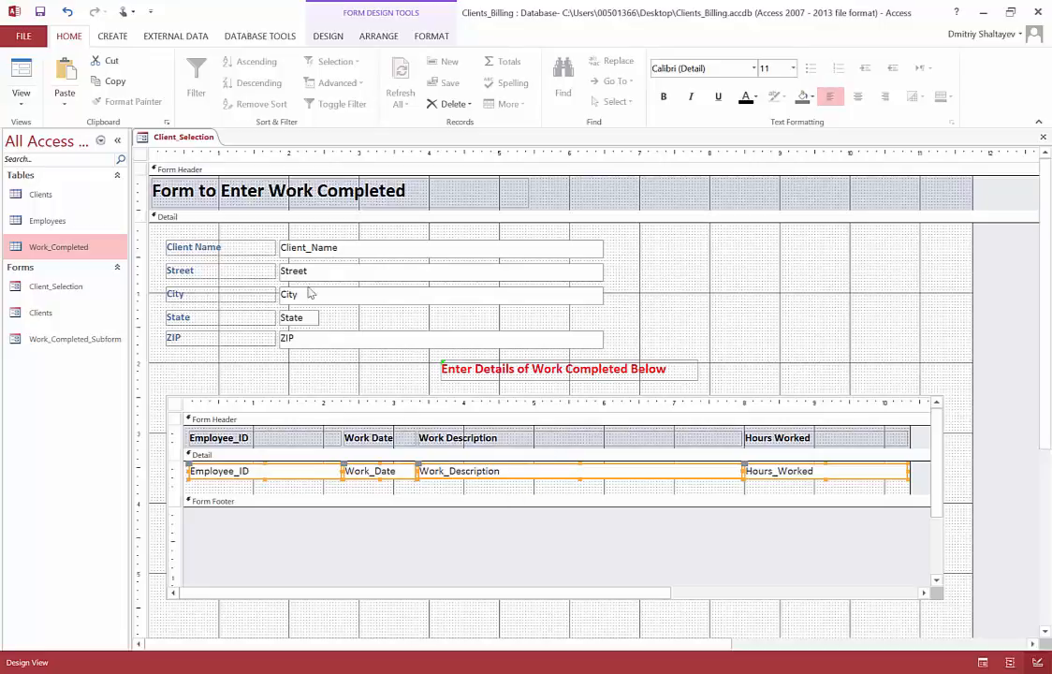
Step: Preview the form in Form View and Layout View, and return to Design View
{"action": "left_click", "coordinate": [21, 94]}
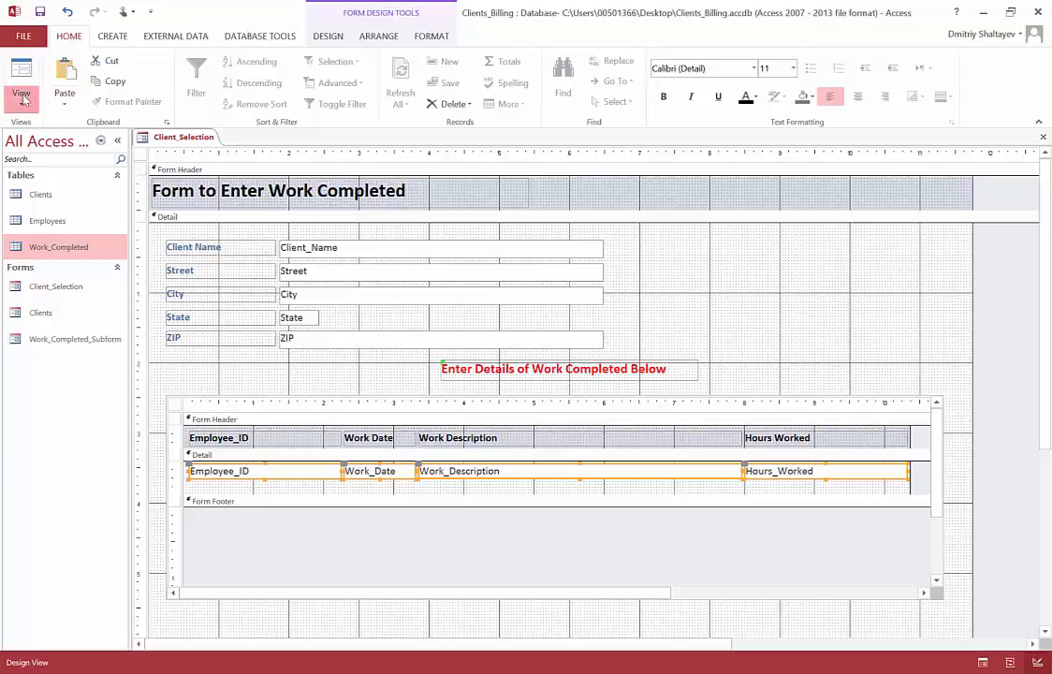
{"action": "left_click", "coordinate": [44, 133]}
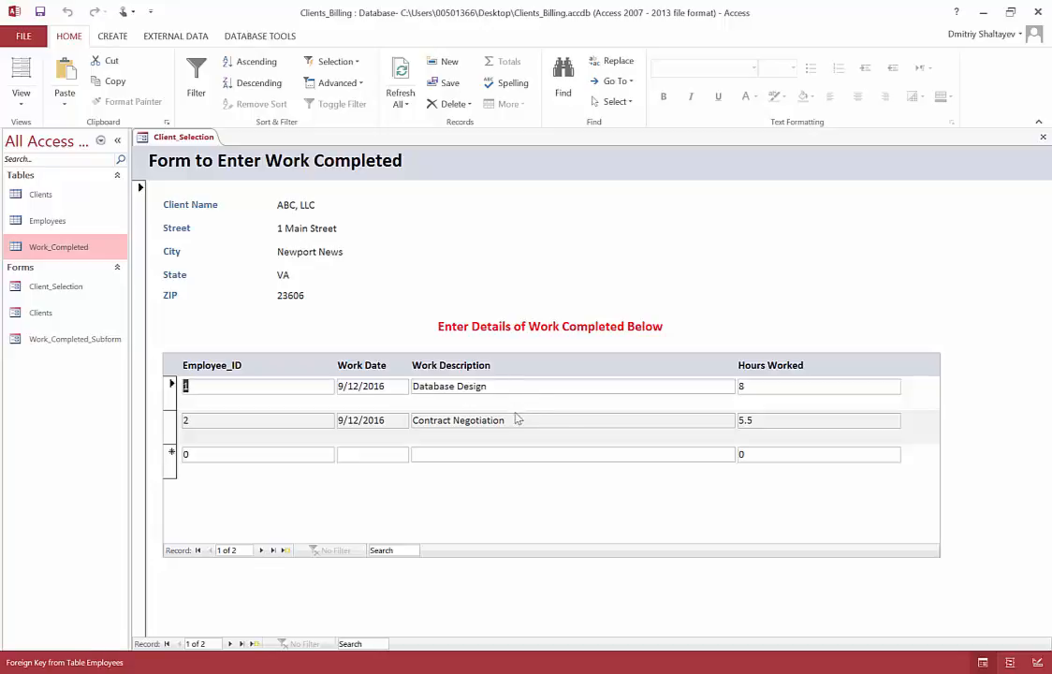
{"action": "left_click", "coordinate": [21, 98]}
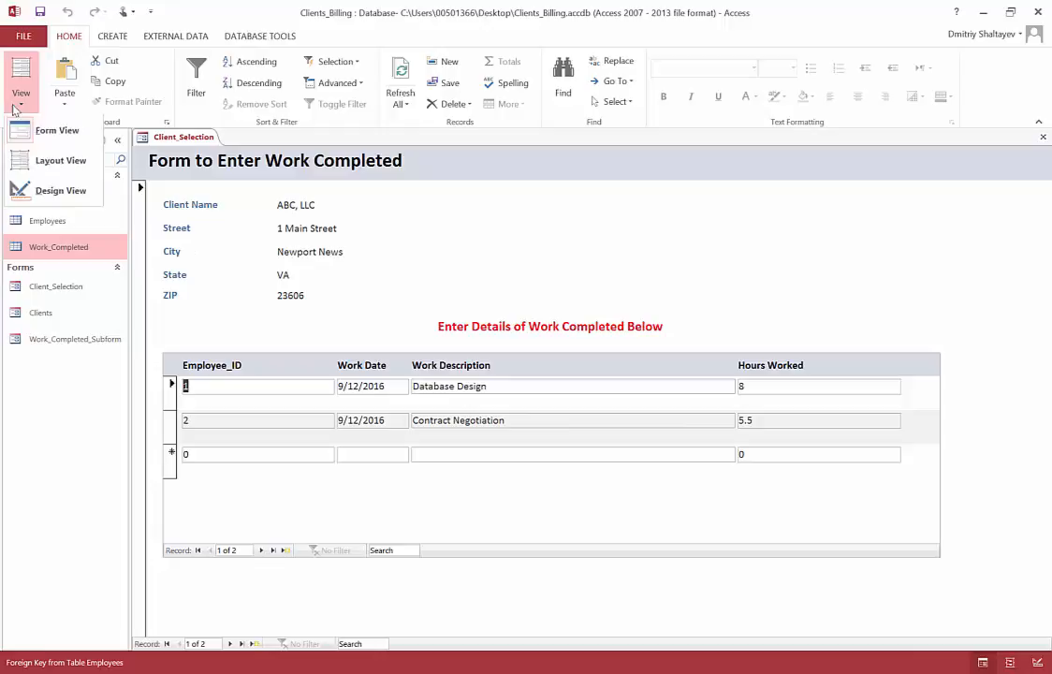
{"action": "left_click", "coordinate": [61, 161]}
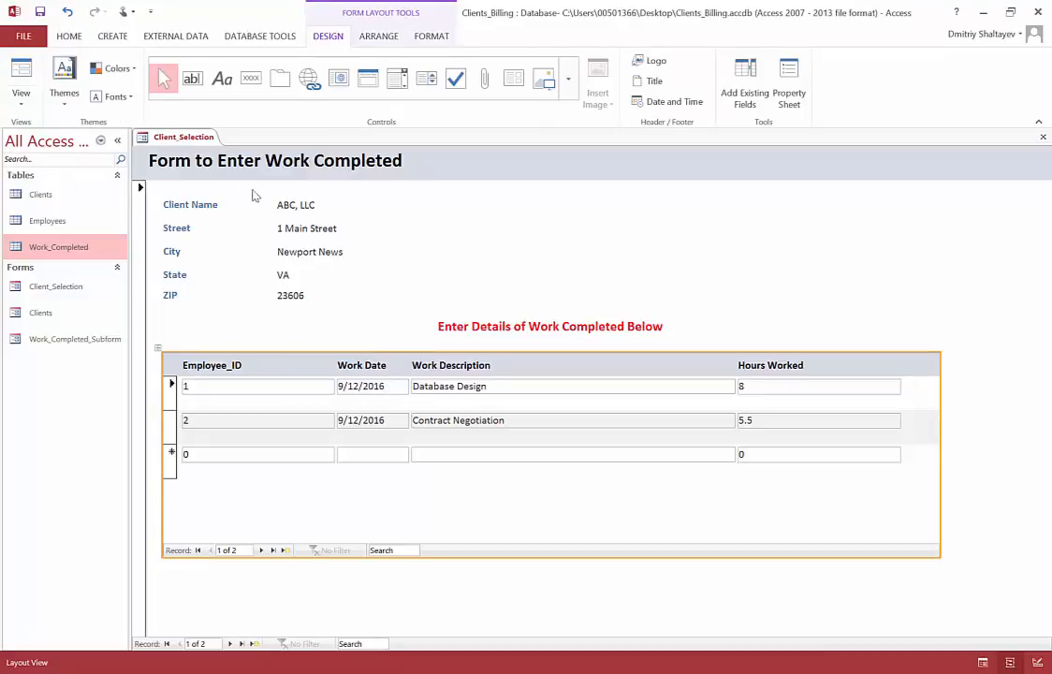
{"action": "left_click", "coordinate": [19, 101]}
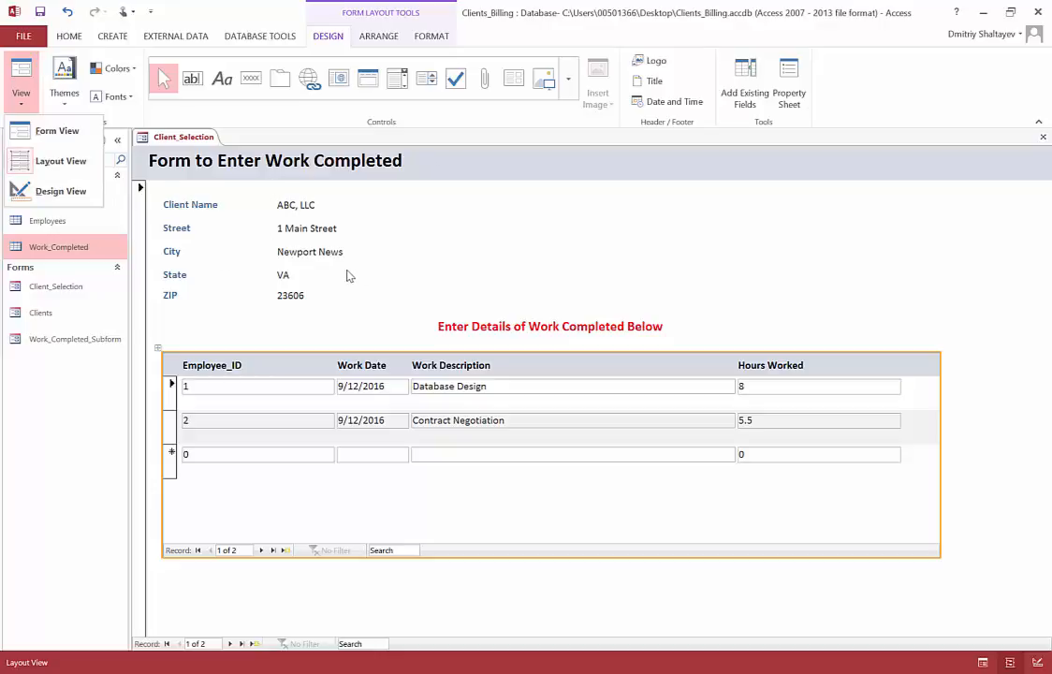
{"action": "left_click", "coordinate": [62, 194]}
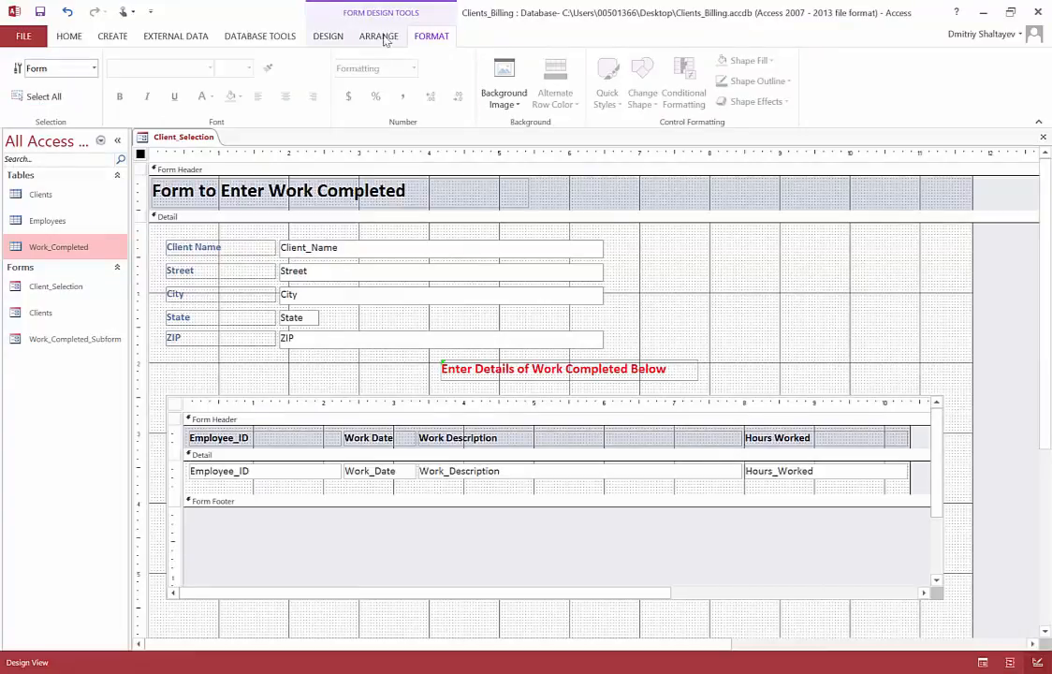
Step: Switch to Layout View and narrow the subform's Employee_ID header label slightly to close the gaps between the record rows
{"action": "left_click", "coordinate": [319, 38]}
{"action": "left_click", "coordinate": [20, 98]}
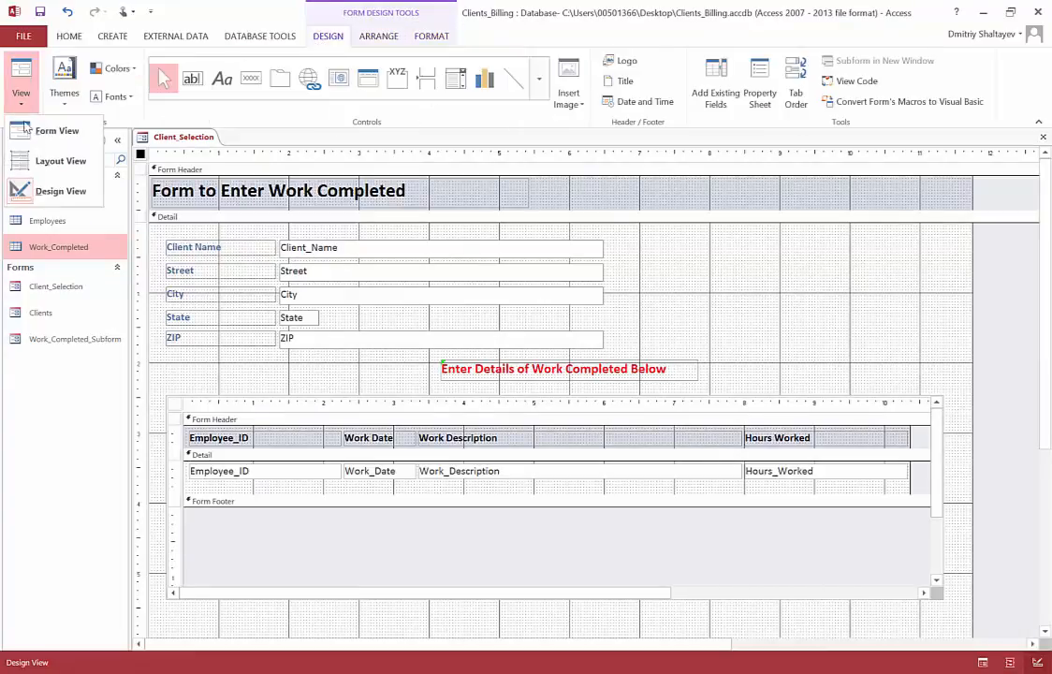
{"action": "left_click", "coordinate": [44, 162]}
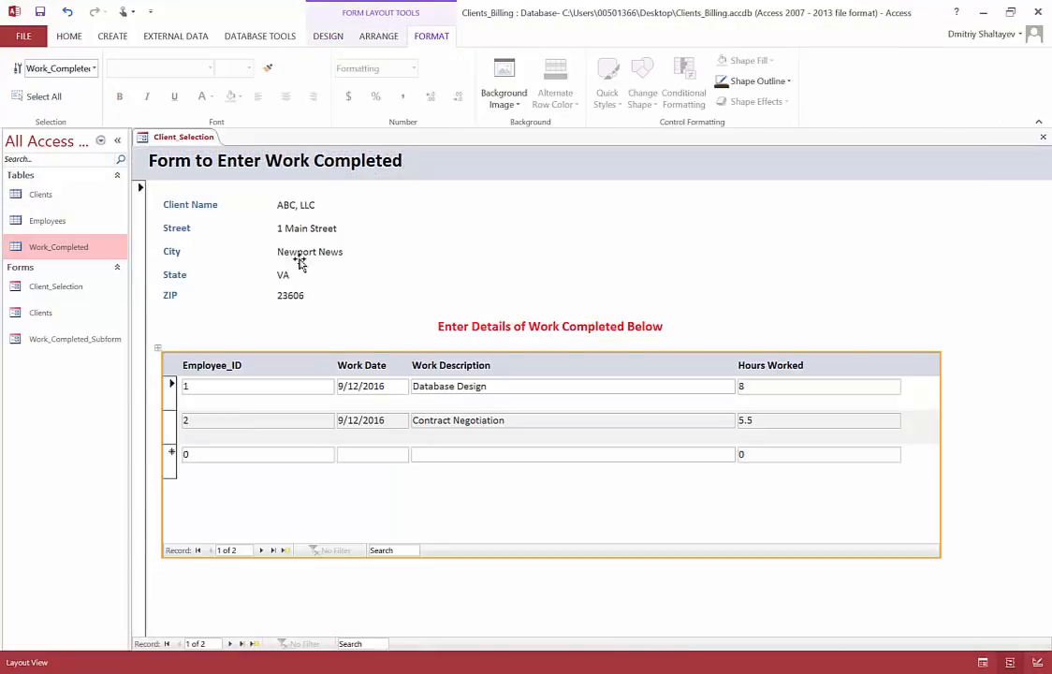
{"action": "left_click", "coordinate": [266, 391]}
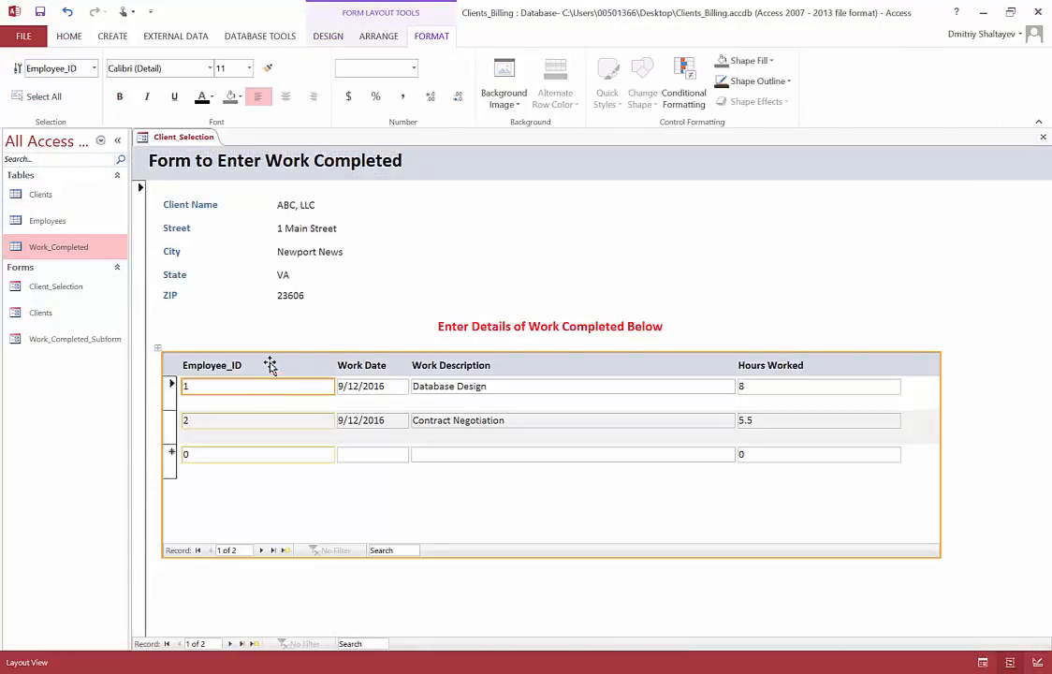
{"action": "left_click", "coordinate": [269, 365]}
{"action": "mouse_move", "coordinate": [334, 365]}
{"action": "left_mouse_down"}
{"action": "mouse_move", "coordinate": [313, 364]}
{"action": "mouse_move", "coordinate": [332, 365]}
{"action": "left_mouse_up"}
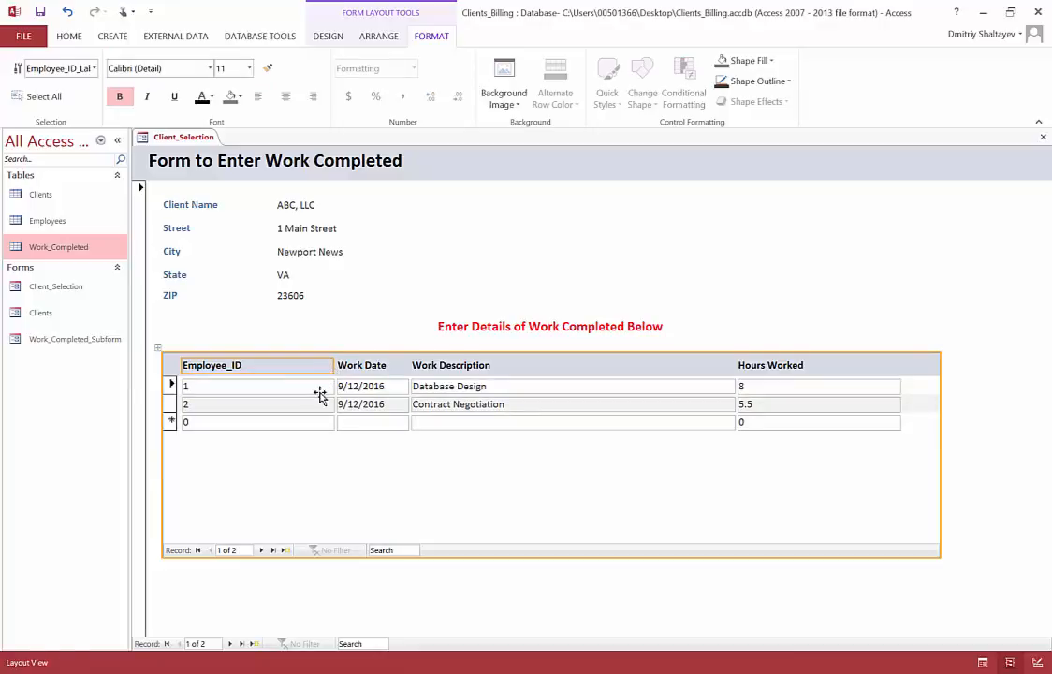
{"action": "left_click", "coordinate": [327, 381]}
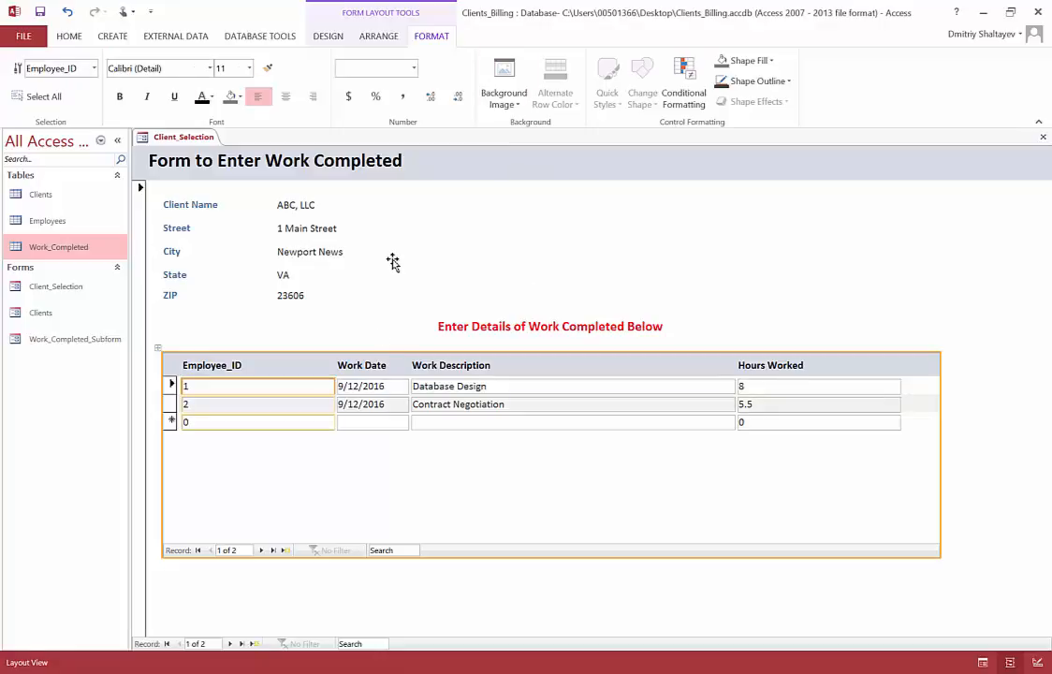
Step: Switch to Design View, saving the changes to the Client_Selection and Work_Completed_Subform forms
{"action": "left_click", "coordinate": [338, 41]}
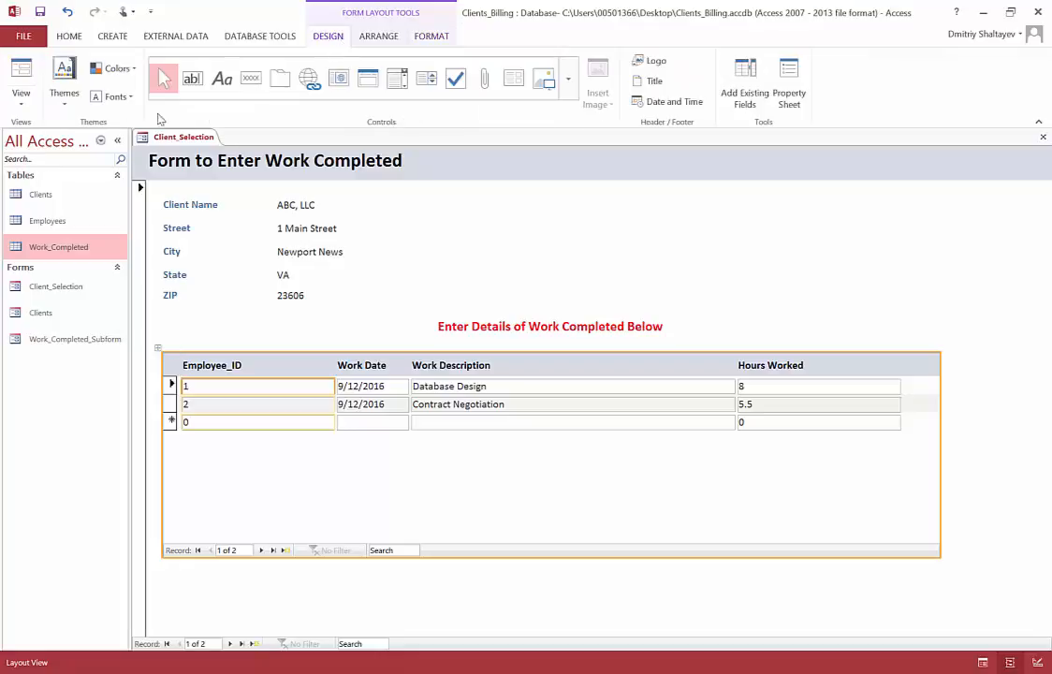
{"action": "left_click", "coordinate": [21, 94]}
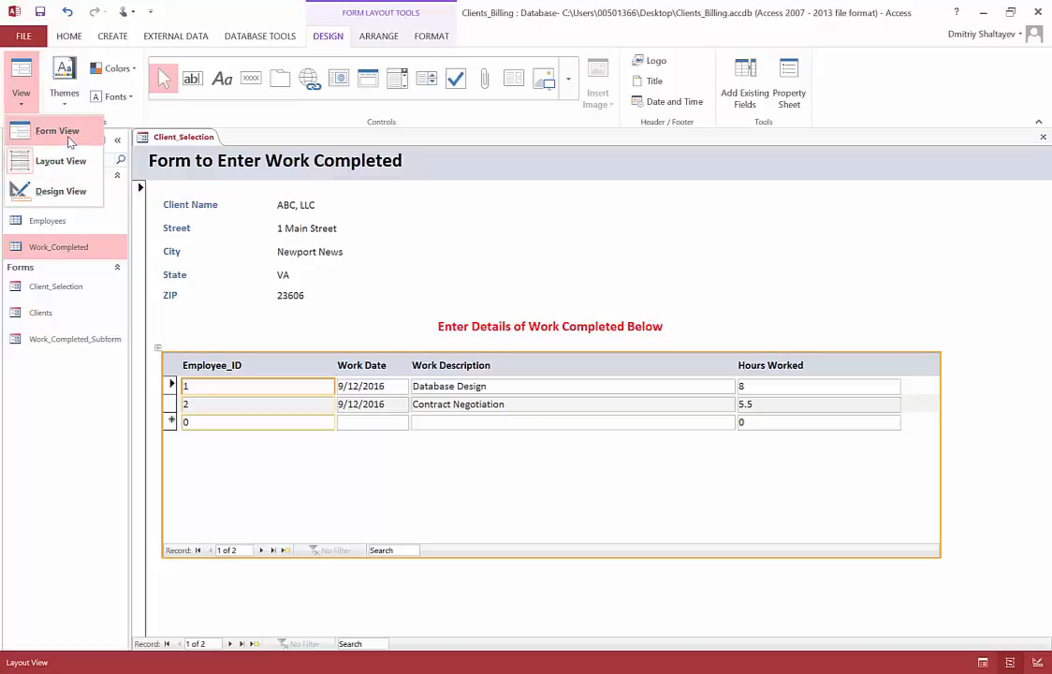
{"action": "left_click", "coordinate": [73, 193]}
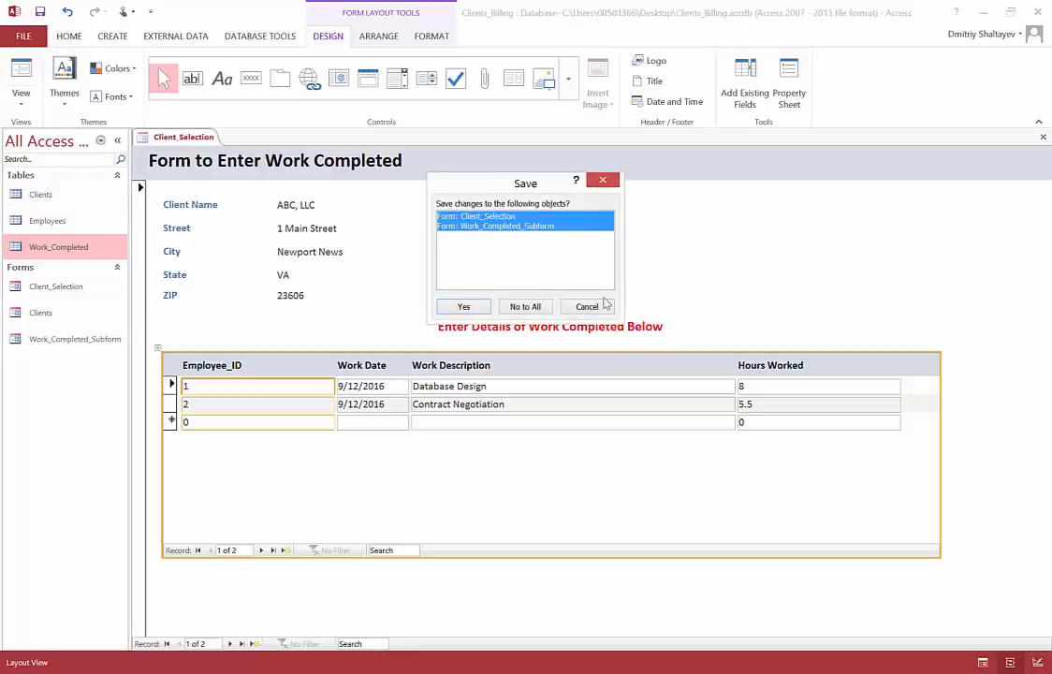
{"action": "left_click", "coordinate": [464, 307]}
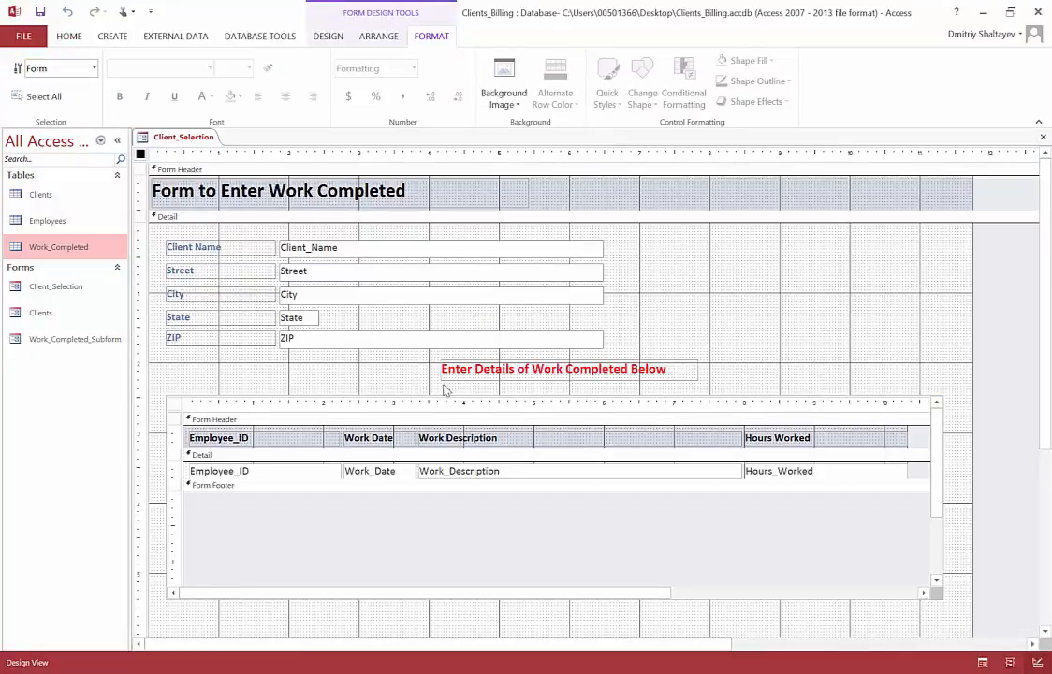
Step: Increase the height of the subform's Detail section by lowering the Form Footer boundary well below the fields
{"action": "left_click", "coordinate": [511, 488]}
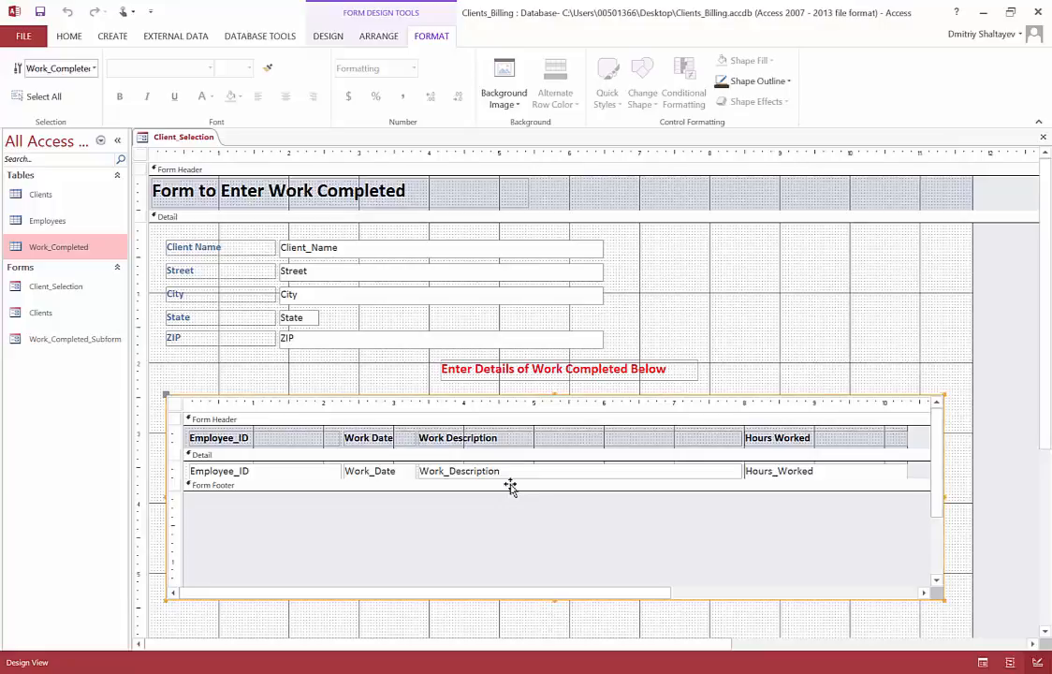
{"action": "left_click", "coordinate": [276, 490]}
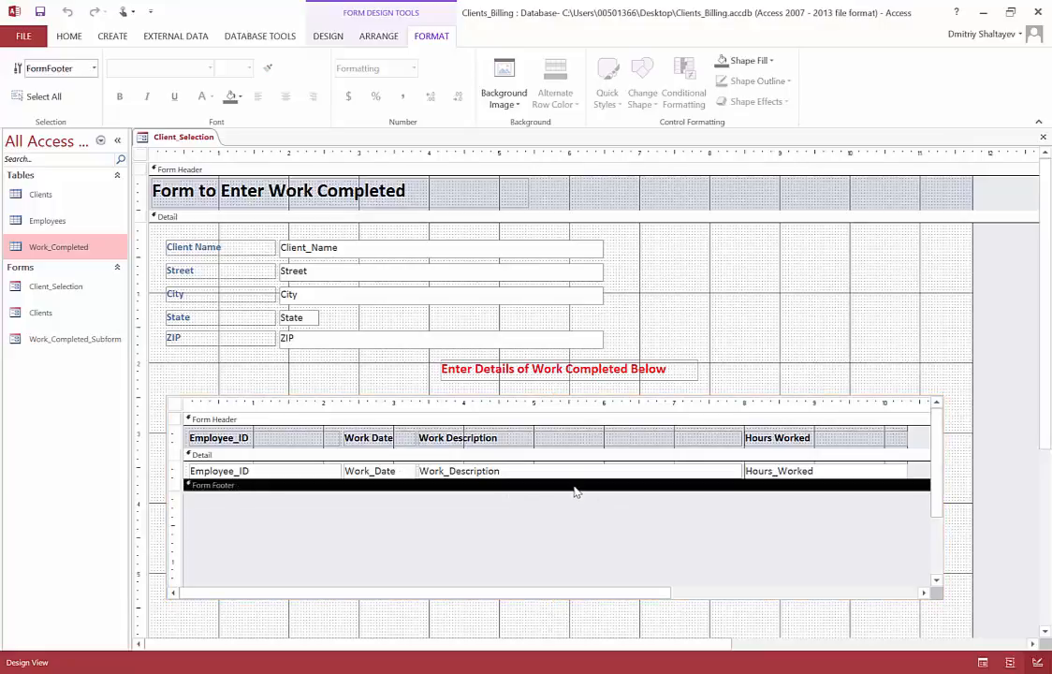
{"action": "left_click_drag", "start_coordinate": [566, 478], "coordinate": [569, 486]}
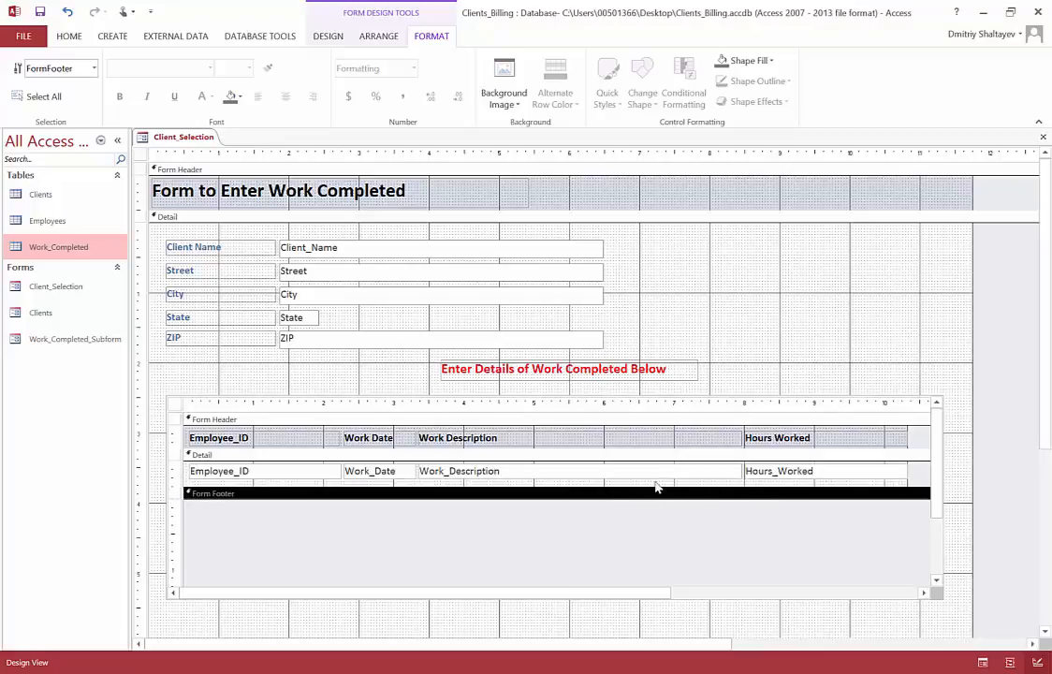
{"action": "left_click_drag", "start_coordinate": [650, 486], "coordinate": [650, 508]}
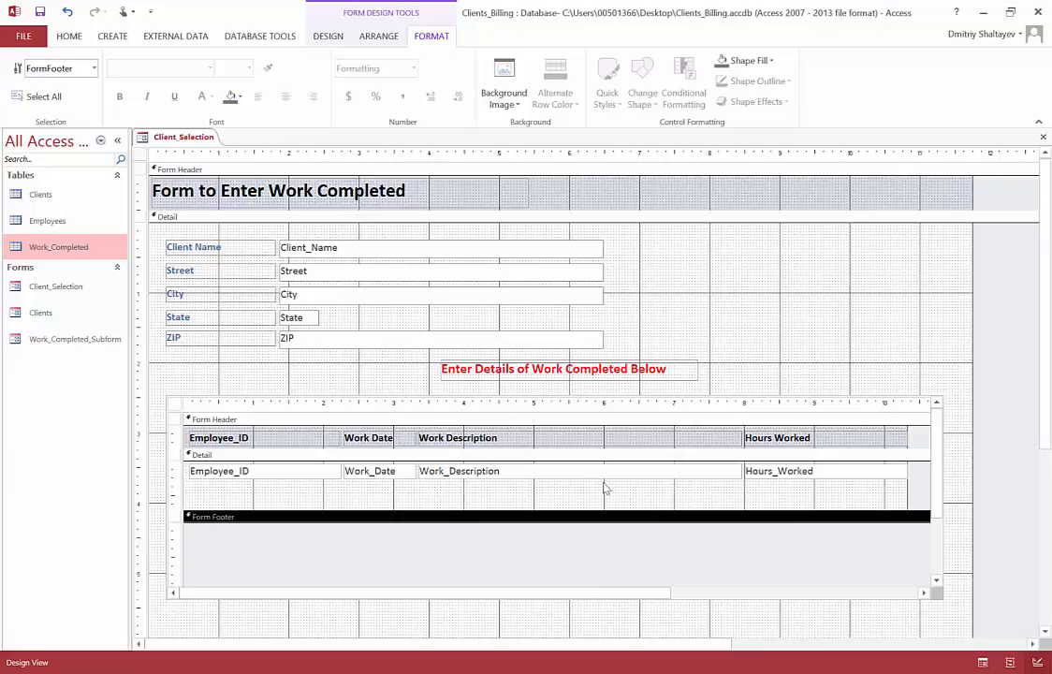
Step: Preview the form in Form View to check the spacing between the subform's record rows
{"action": "left_click", "coordinate": [323, 38]}
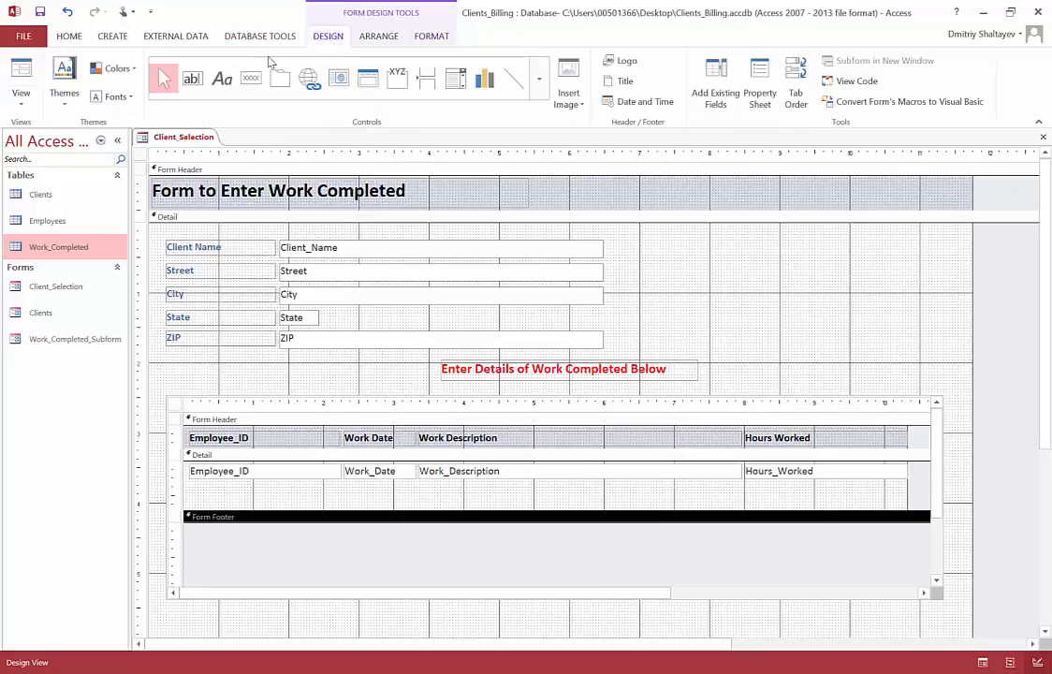
{"action": "left_click", "coordinate": [21, 93]}
{"action": "left_click", "coordinate": [52, 131]}
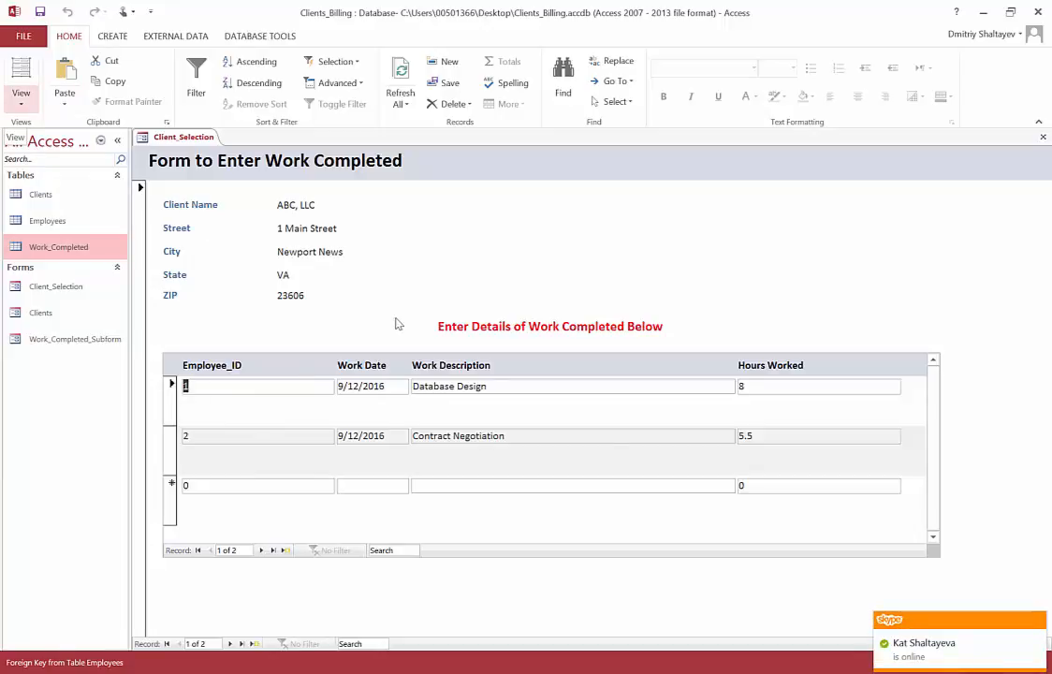
{"action": "left_click", "coordinate": [1039, 620]}
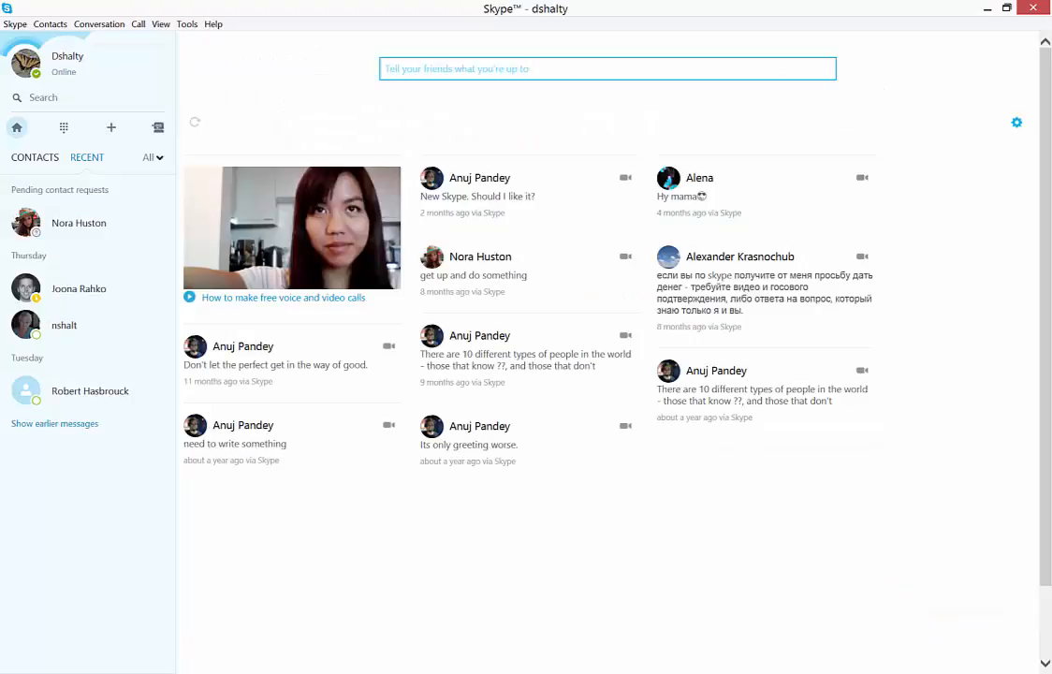
{"action": "mouse_move", "coordinate": [421, 666]}
{"action": "left_click", "coordinate": [401, 553]}
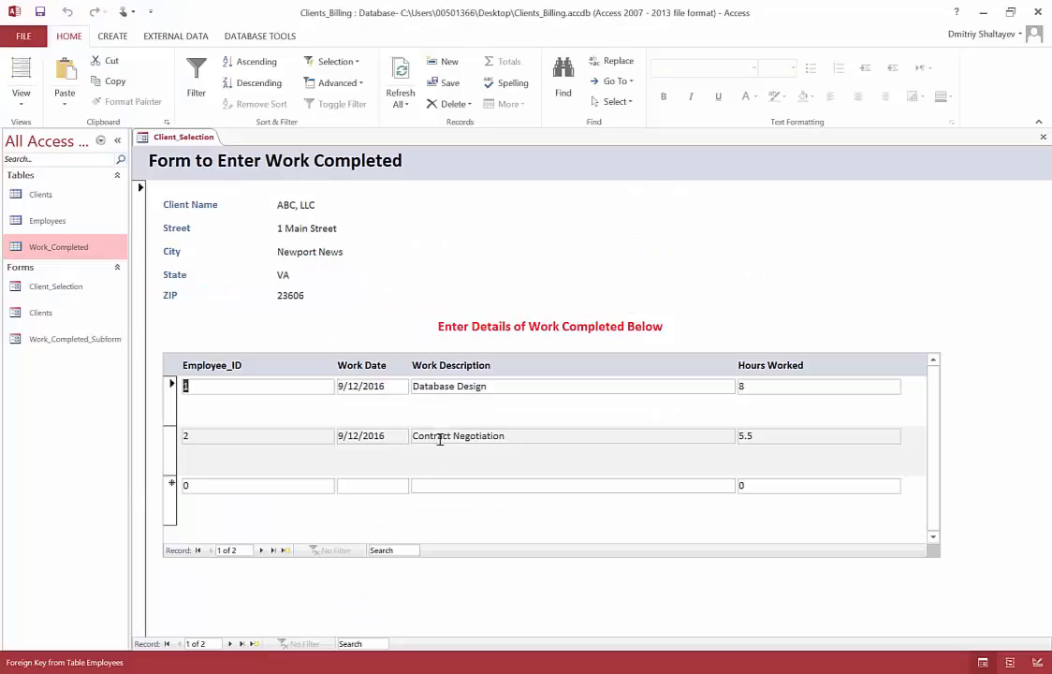
Step: Return to Design View and delete the Employee_ID header label and the Employee_ID field from the subform
{"action": "left_click", "coordinate": [20, 105]}
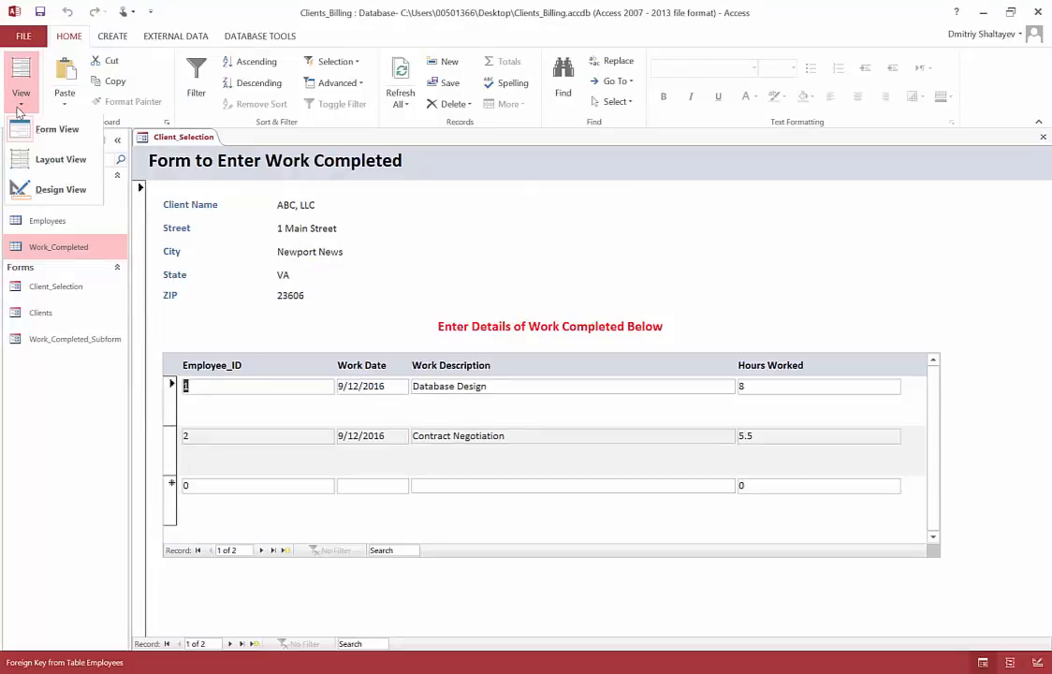
{"action": "left_click", "coordinate": [60, 189]}
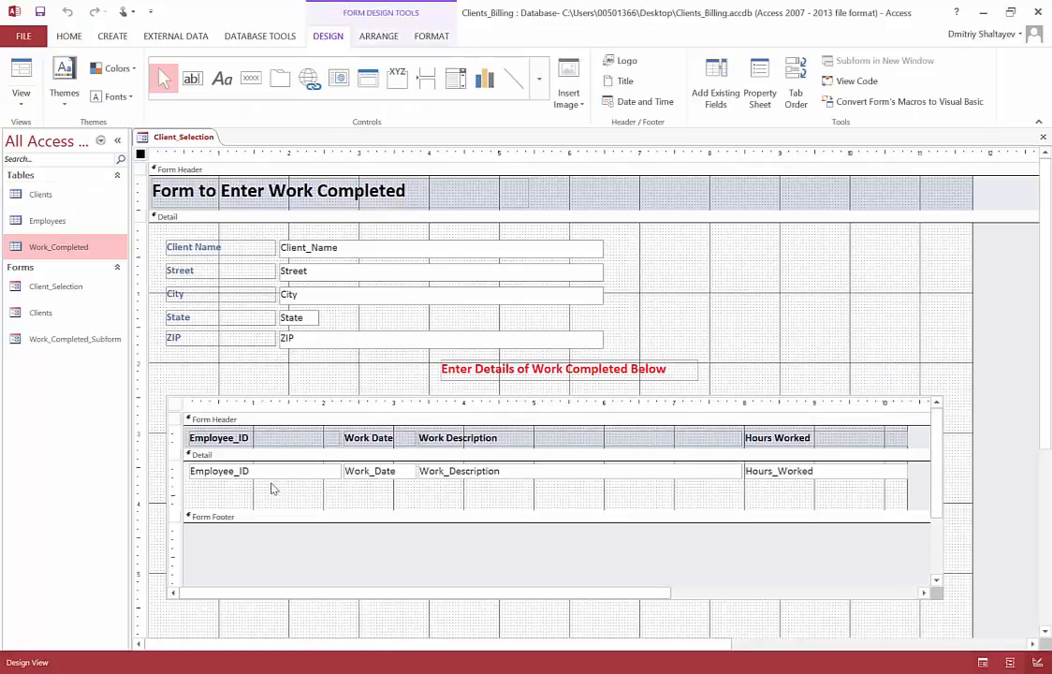
{"action": "left_click", "coordinate": [283, 439]}
{"action": "left_click", "coordinate": [284, 439]}
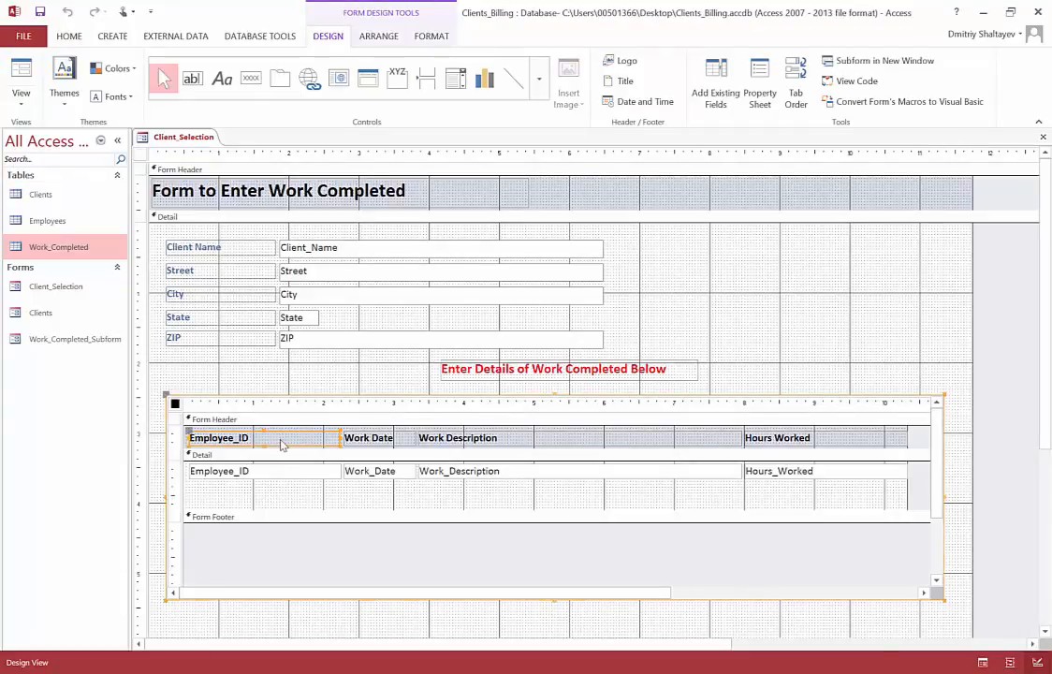
{"action": "left_click", "coordinate": [270, 472]}
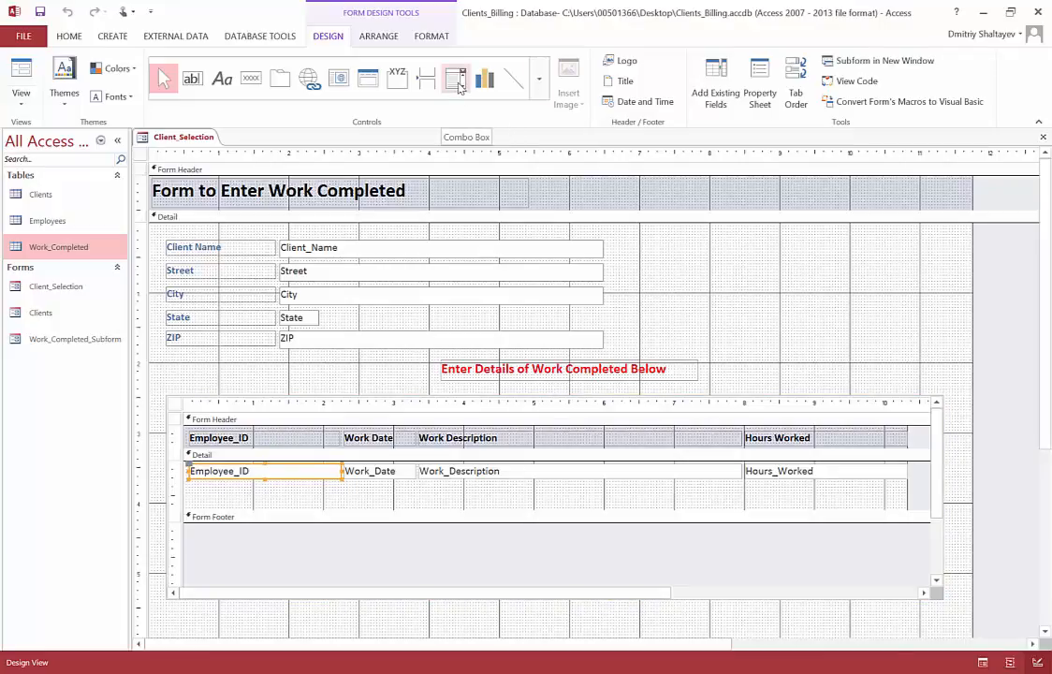
{"action": "left_click", "coordinate": [310, 493]}
{"action": "left_click", "coordinate": [285, 433]}
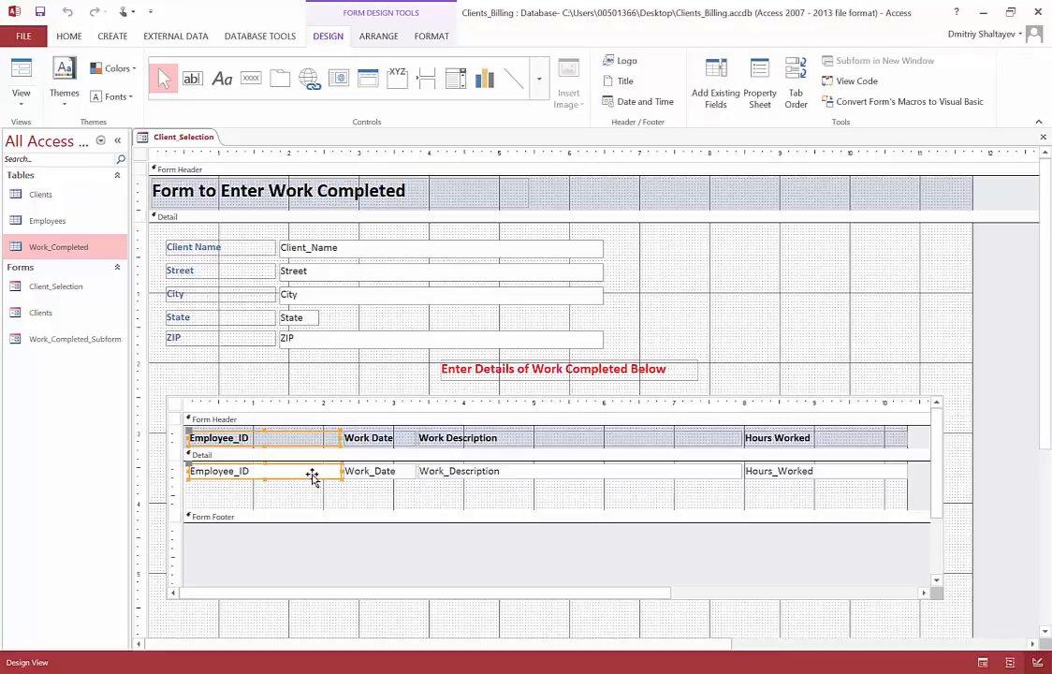
{"action": "key", "text": "Delete"}
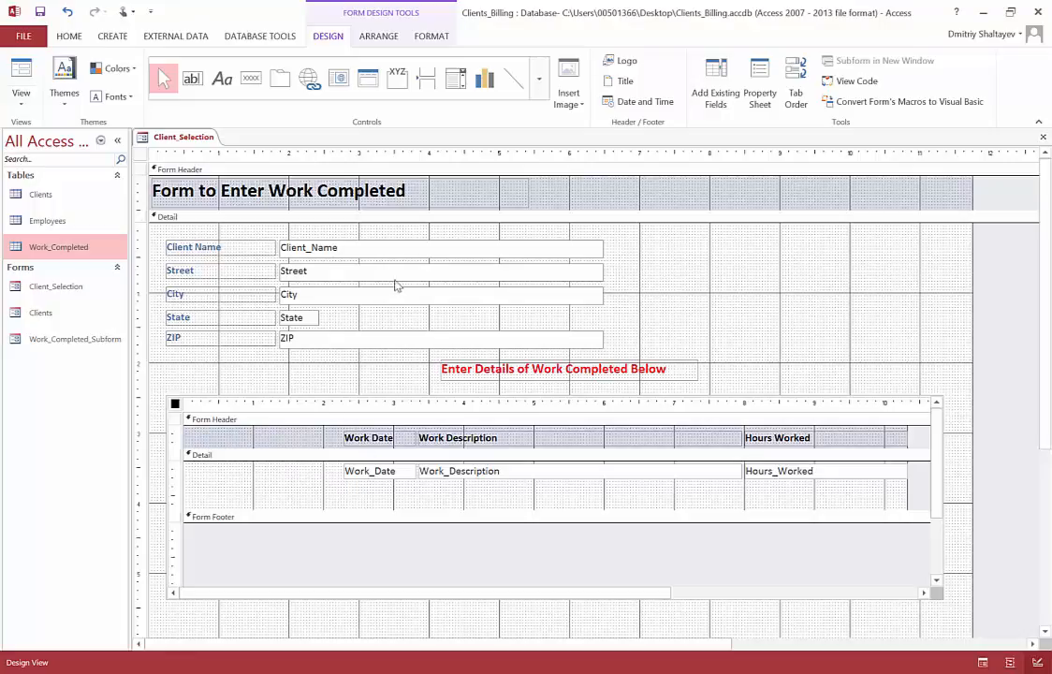
Step: Draw a combo box about 2 inches wide in the empty space before Work_Date in the subform's Detail section
{"action": "left_click", "coordinate": [455, 80]}
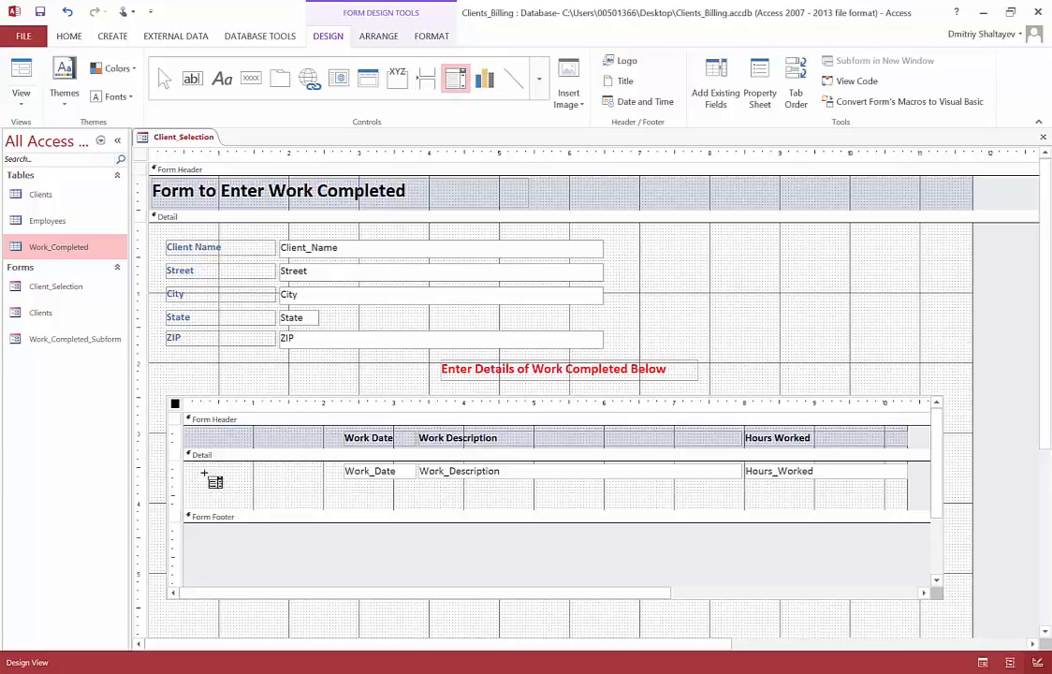
{"action": "left_click_drag", "start_coordinate": [196, 462], "coordinate": [338, 479]}
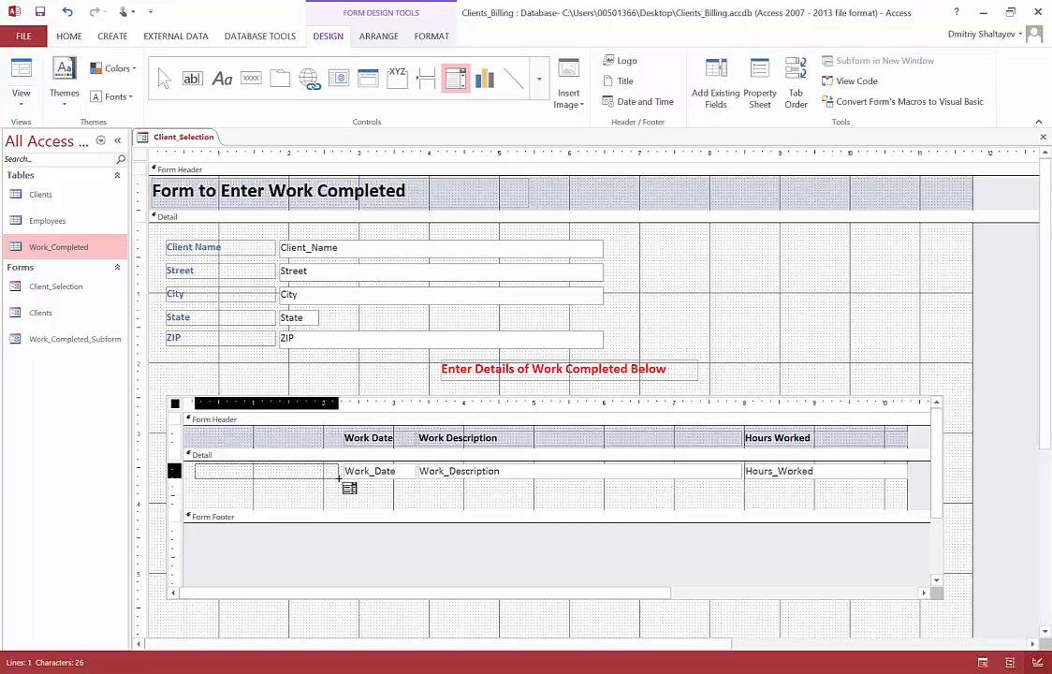
{"action": "left_click_drag", "start_coordinate": [338, 477], "coordinate": [338, 478]}
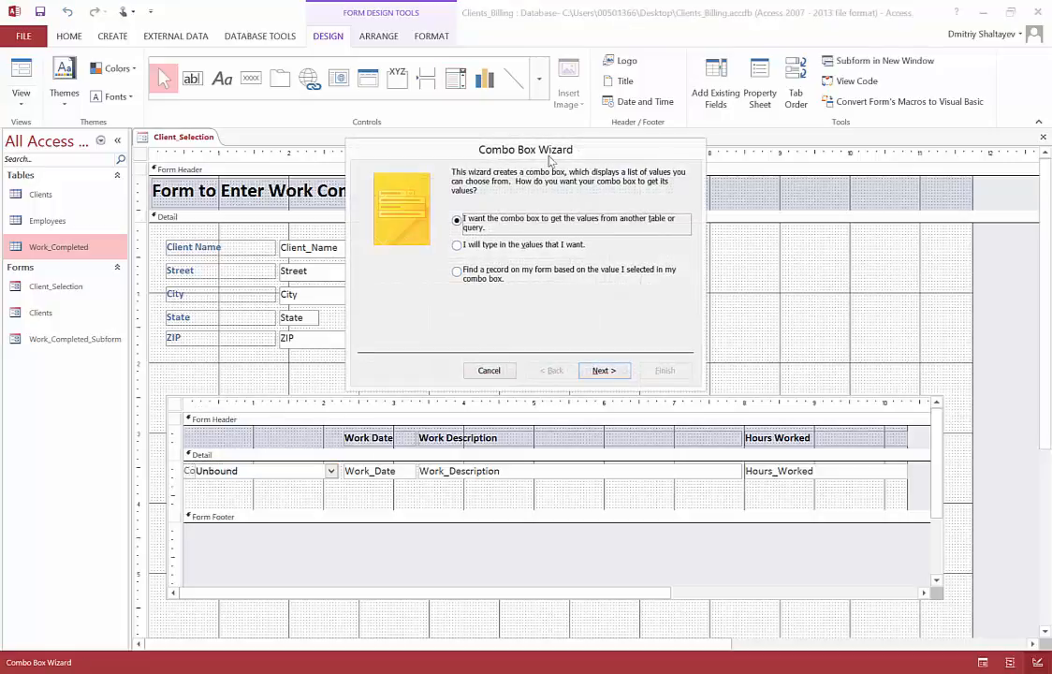
Step: Set the combo box to get its values from another table or query, using the Employees table as the source
{"action": "left_click_drag", "start_coordinate": [551, 157], "coordinate": [602, 182]}
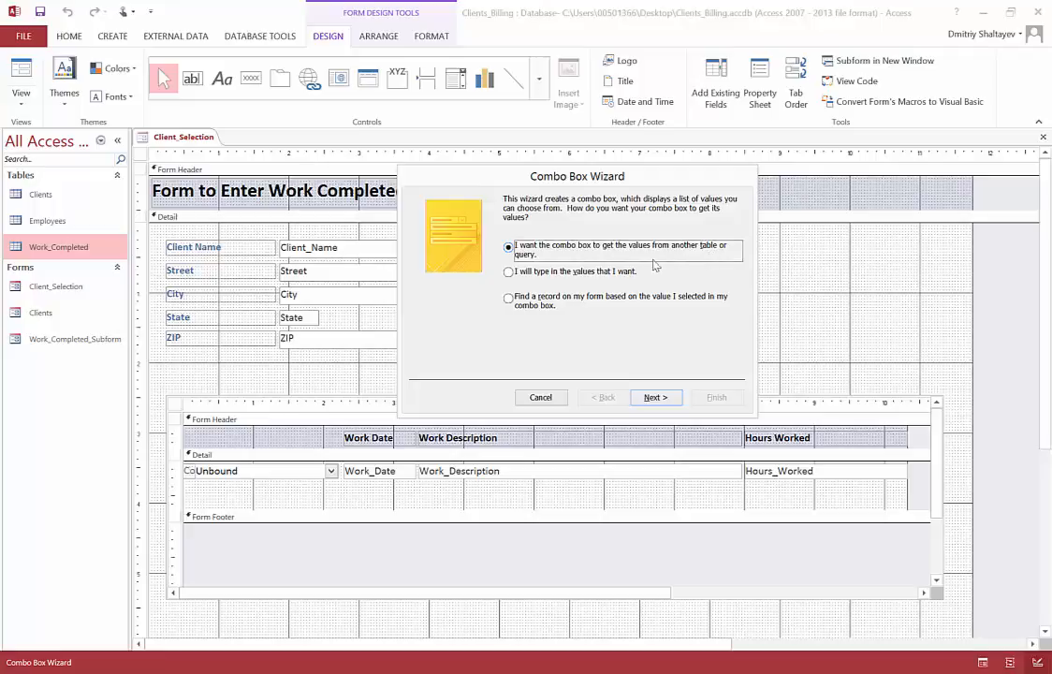
{"action": "left_click", "coordinate": [531, 274]}
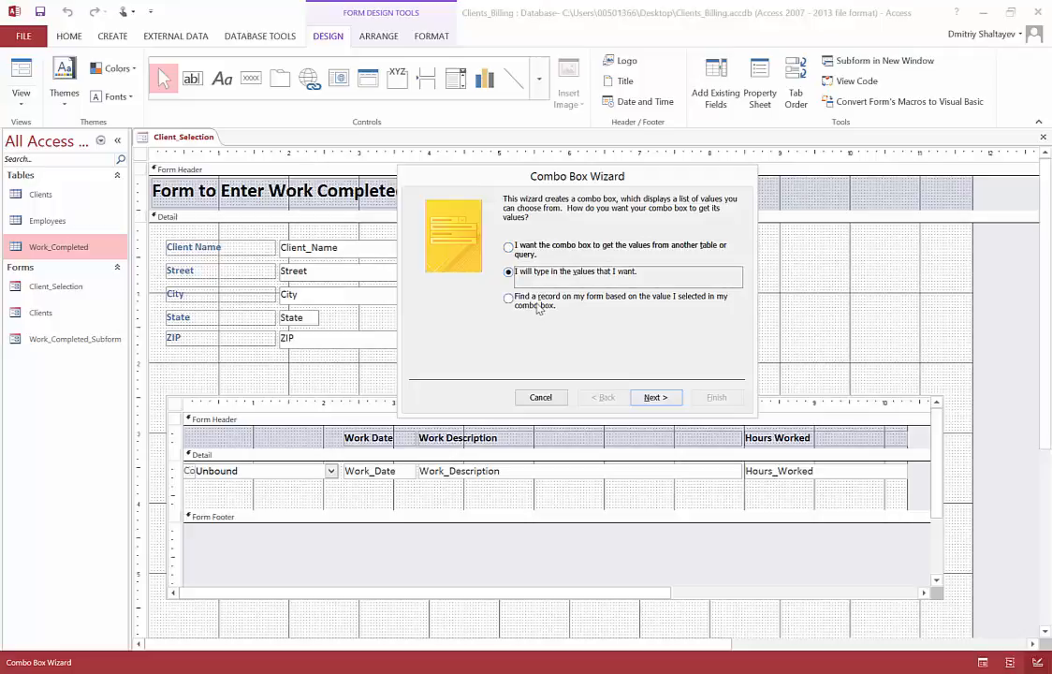
{"action": "left_click", "coordinate": [539, 307]}
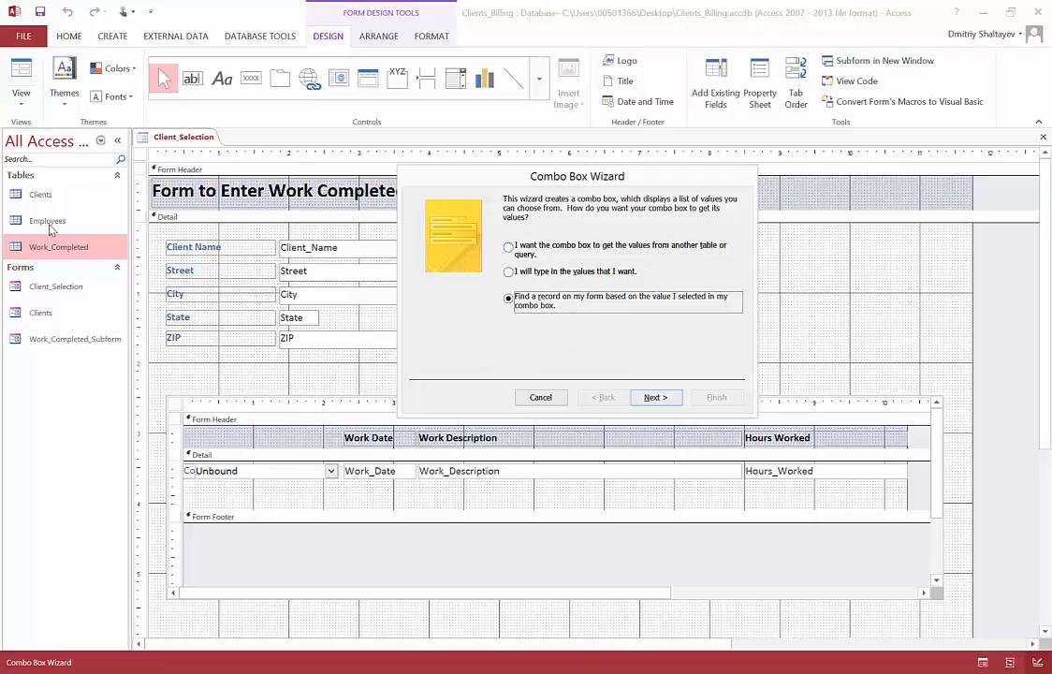
{"action": "left_click", "coordinate": [556, 249]}
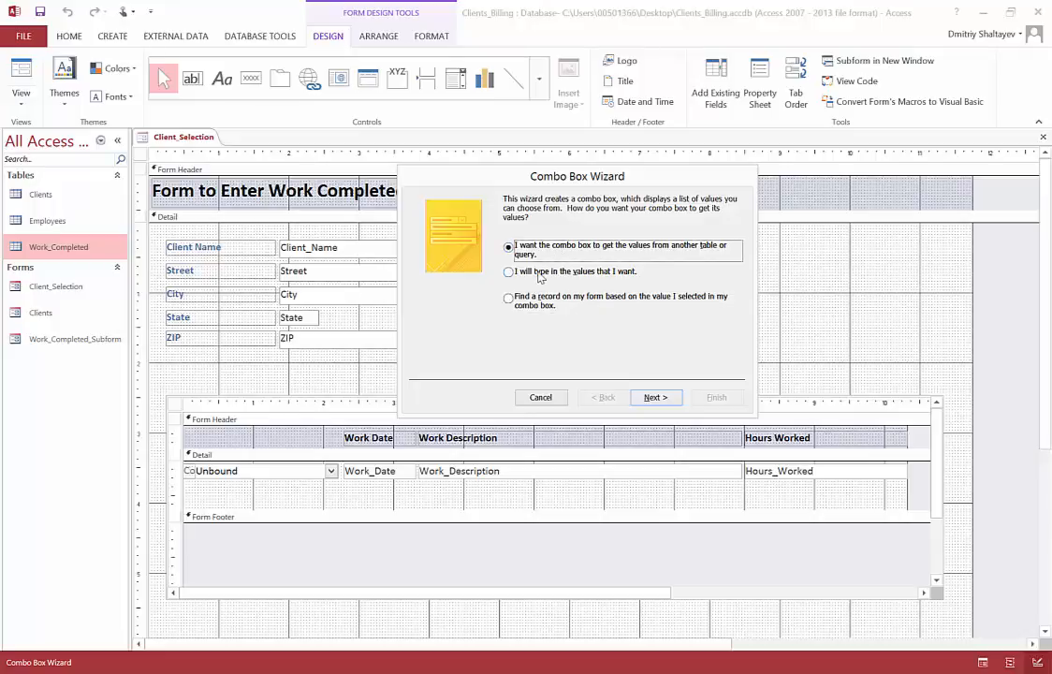
{"action": "left_click", "coordinate": [648, 401]}
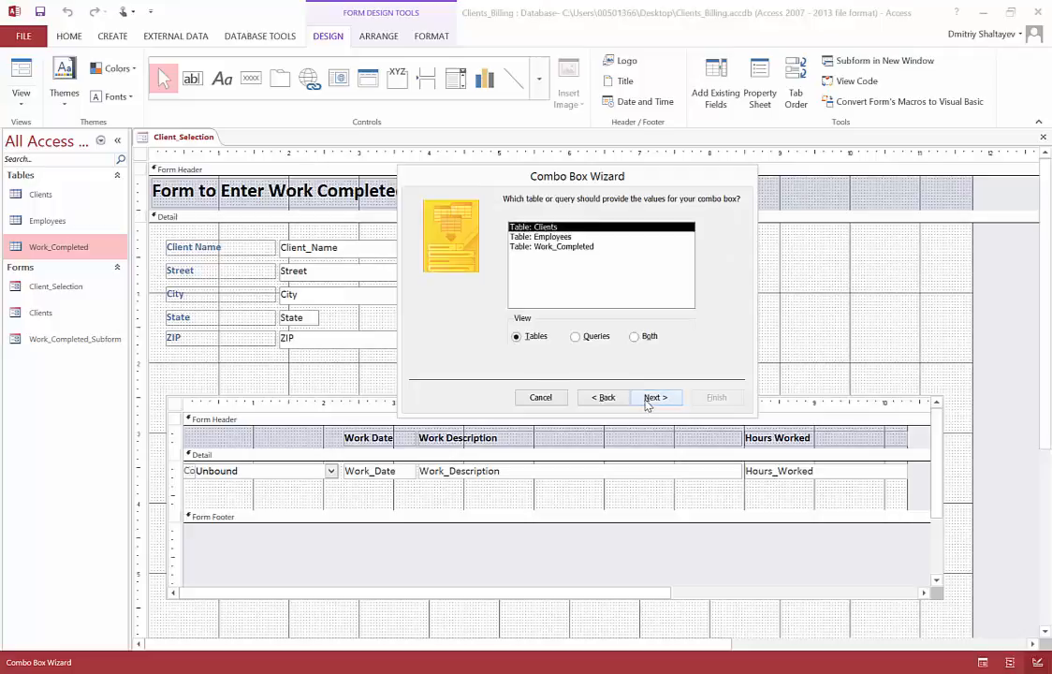
{"action": "left_click", "coordinate": [559, 239]}
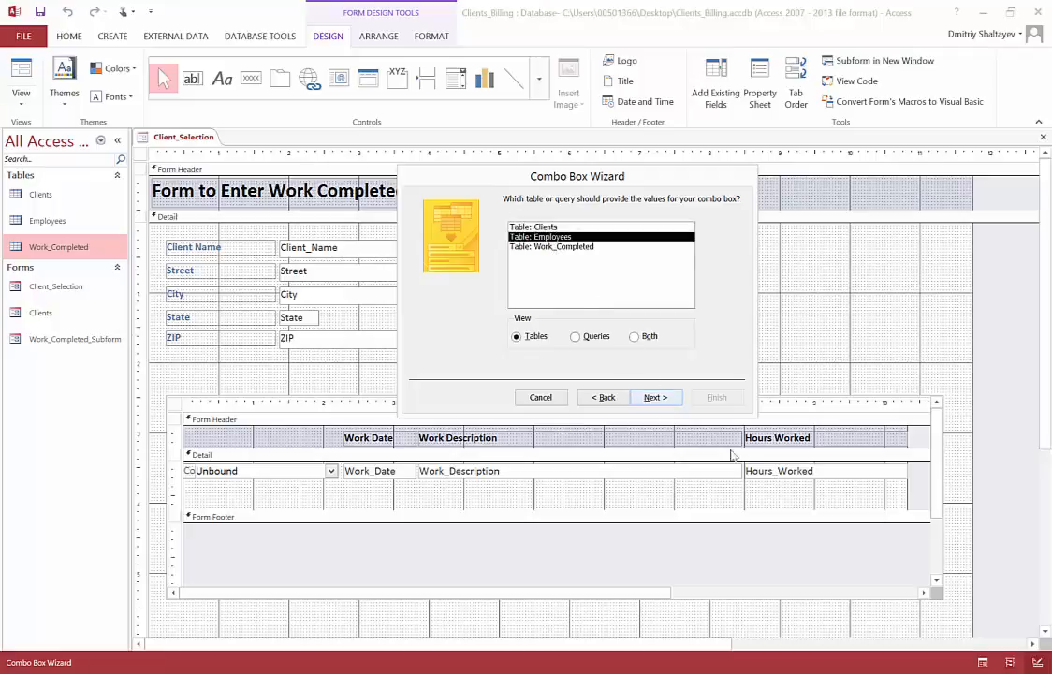
{"action": "left_click", "coordinate": [655, 398]}
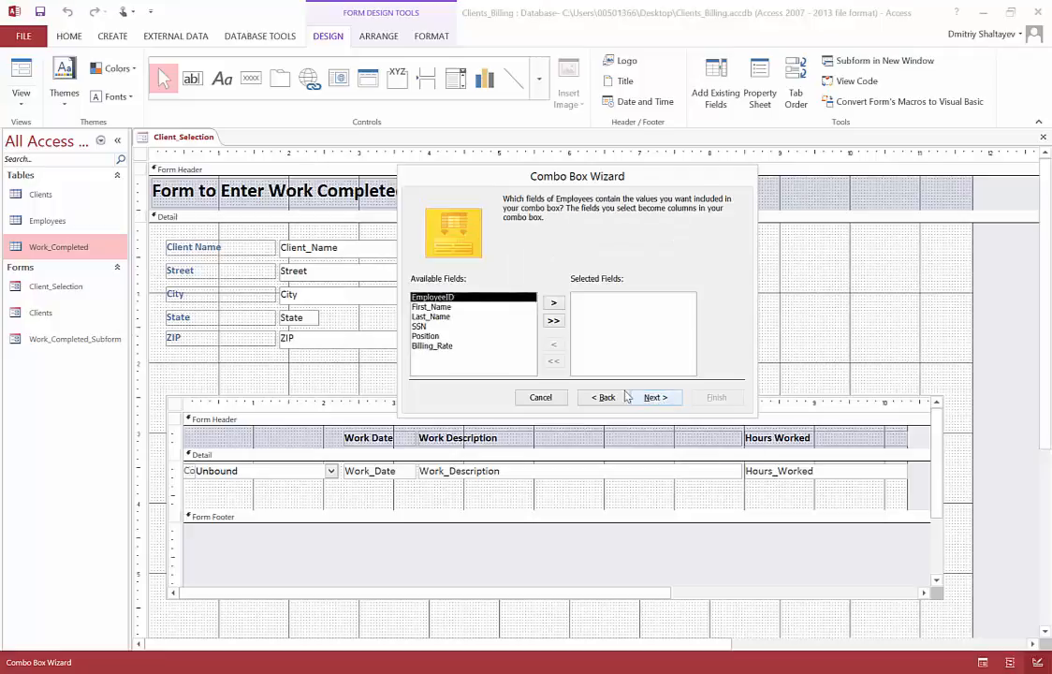
Step: Include the First_Name and Last_Name fields as the combo box columns and continue to the sort order
{"action": "left_click", "coordinate": [431, 308]}
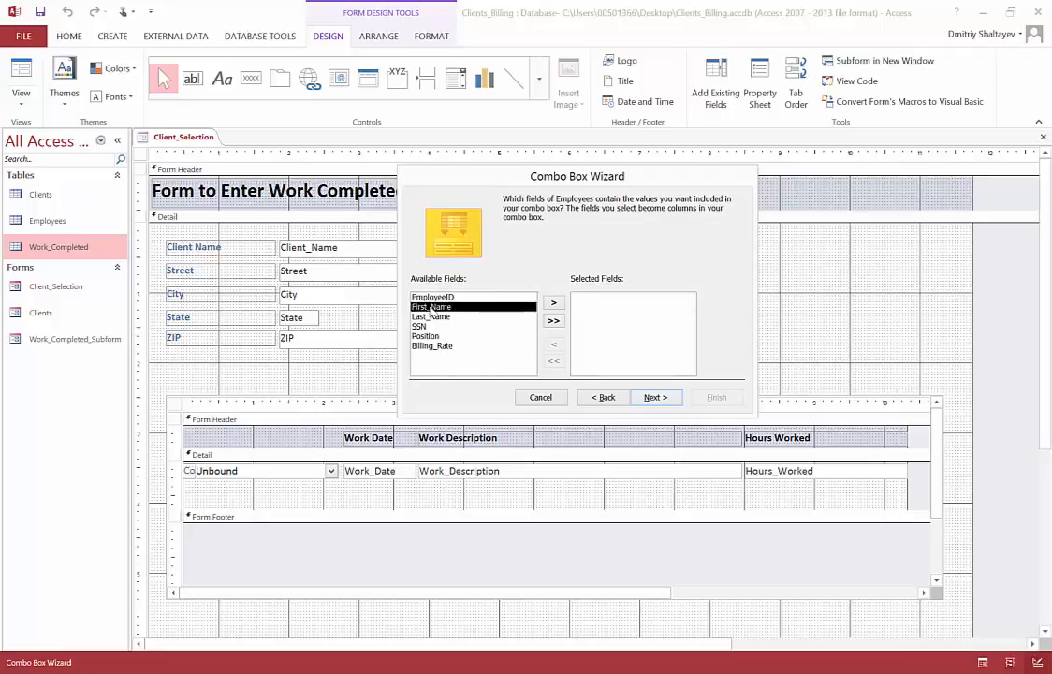
{"action": "left_click", "coordinate": [553, 306]}
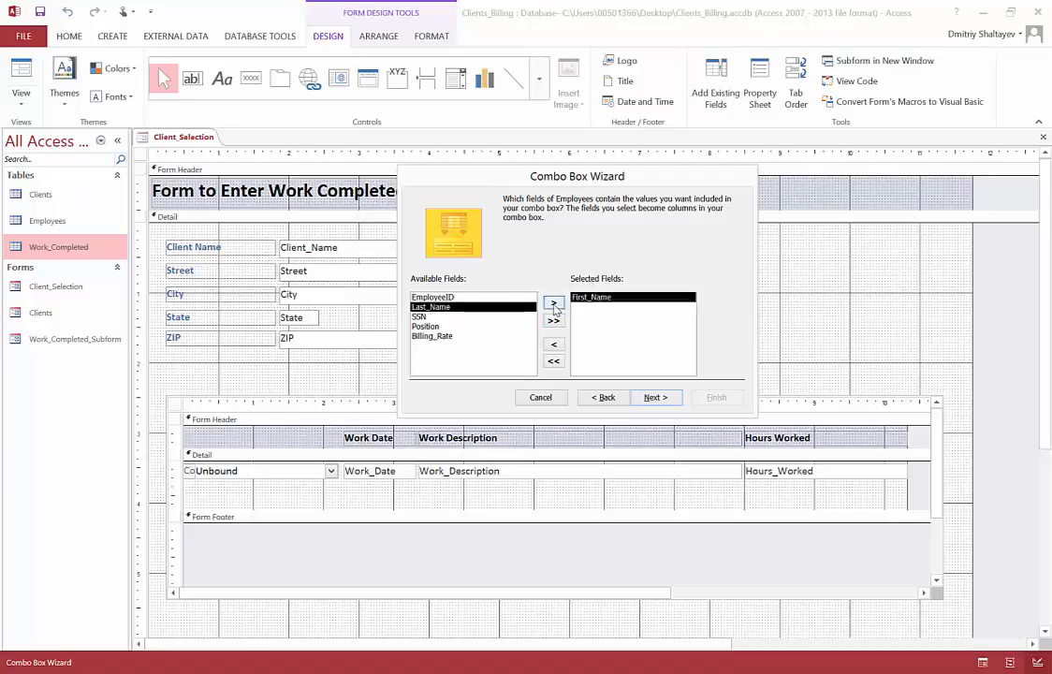
{"action": "left_click", "coordinate": [554, 305]}
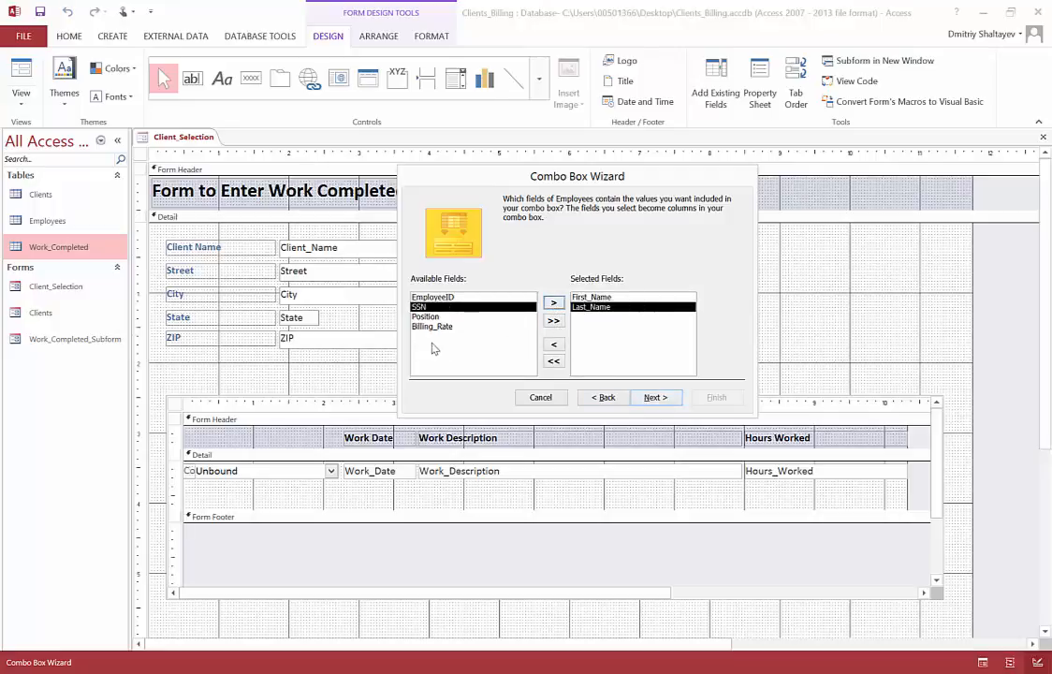
{"action": "left_click", "coordinate": [657, 397]}
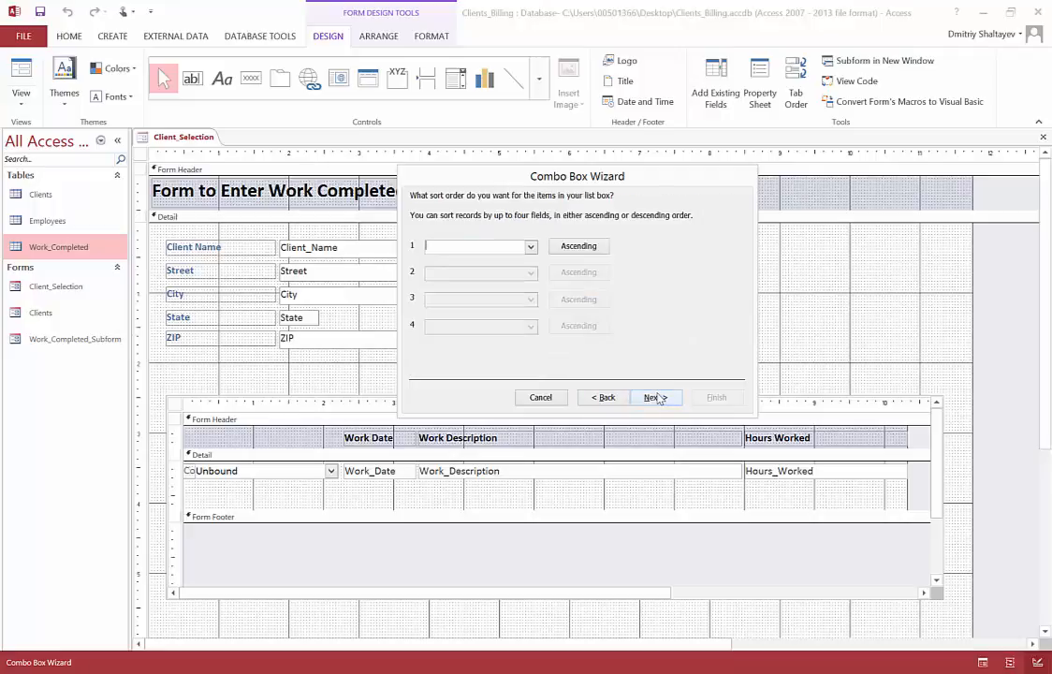
Step: Sort the combo box items by Last_Name in ascending order and continue to the column width settings
{"action": "left_click", "coordinate": [531, 247]}
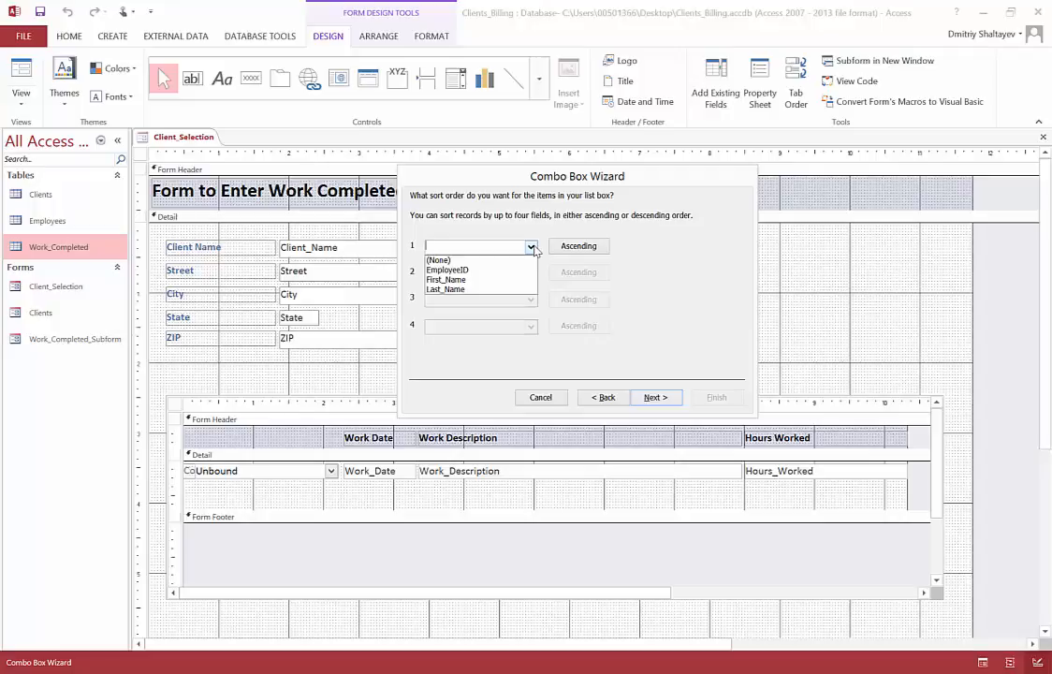
{"action": "left_click", "coordinate": [493, 289]}
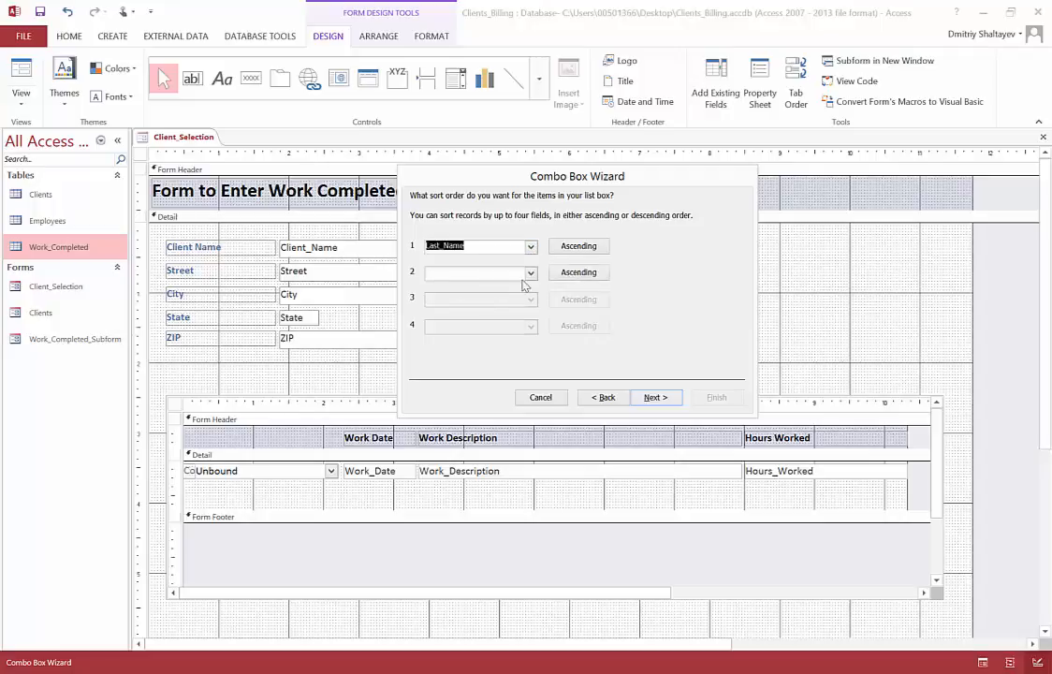
{"action": "left_click", "coordinate": [595, 247]}
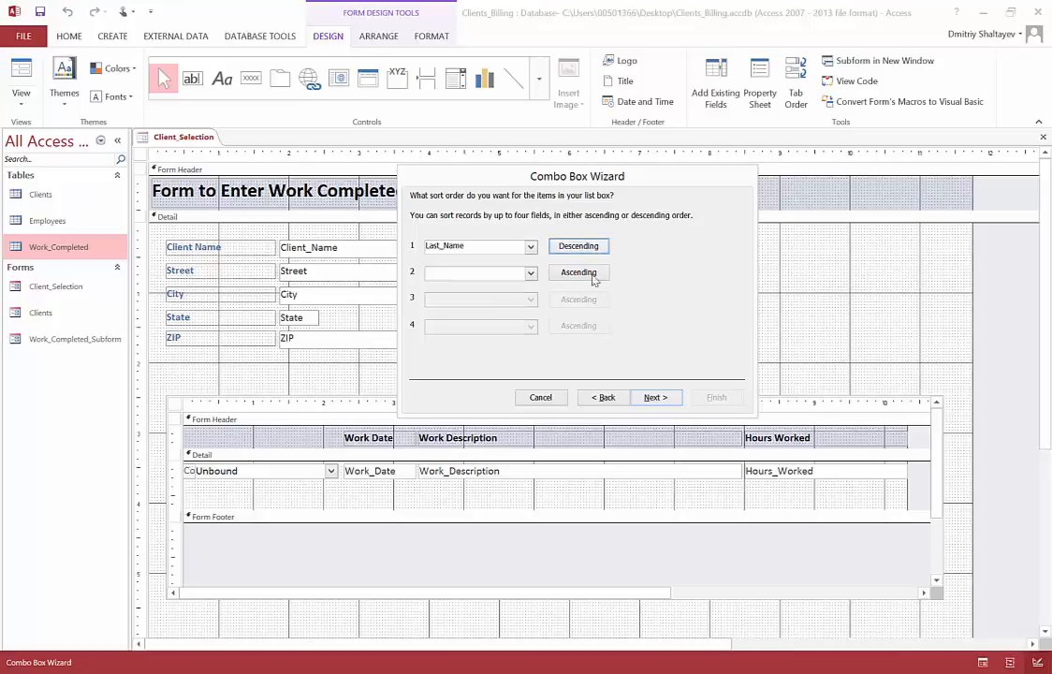
{"action": "left_click", "coordinate": [590, 247]}
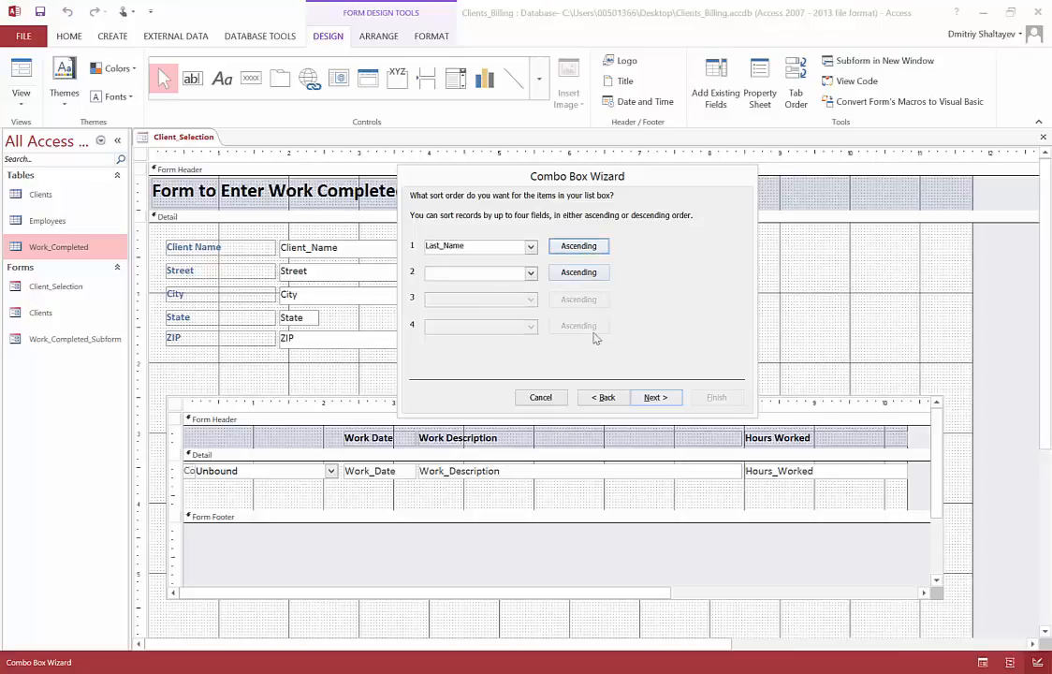
{"action": "left_click", "coordinate": [656, 398]}
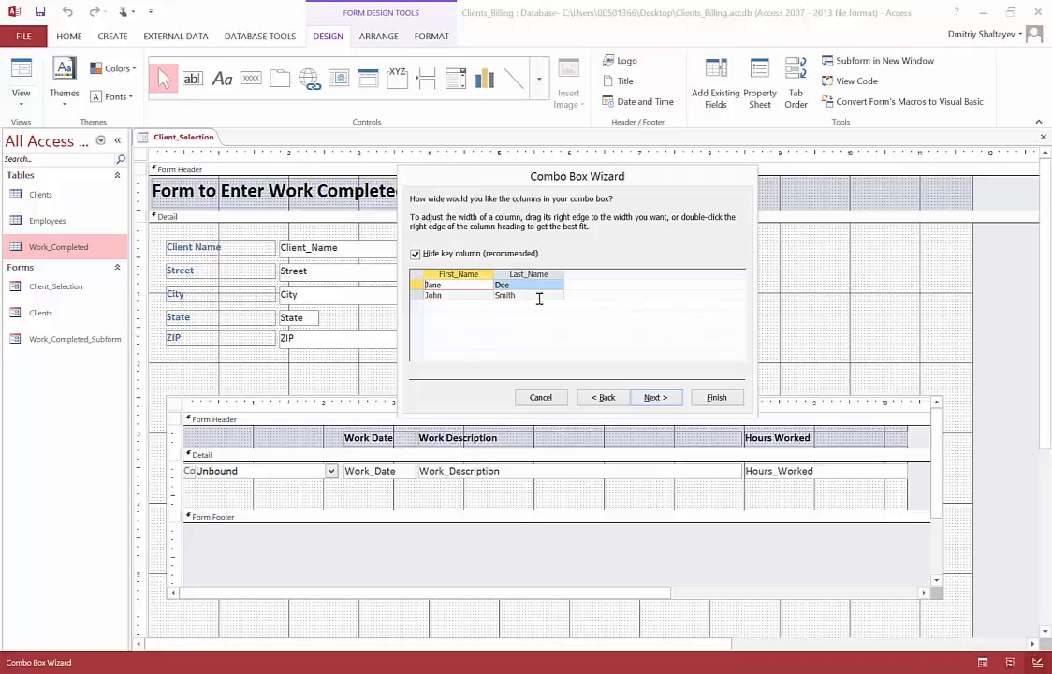
Step: Show the EmployeeID key column briefly, hide it again, and continue to the value storage options
{"action": "left_click", "coordinate": [416, 257]}
{"action": "left_click", "coordinate": [416, 255]}
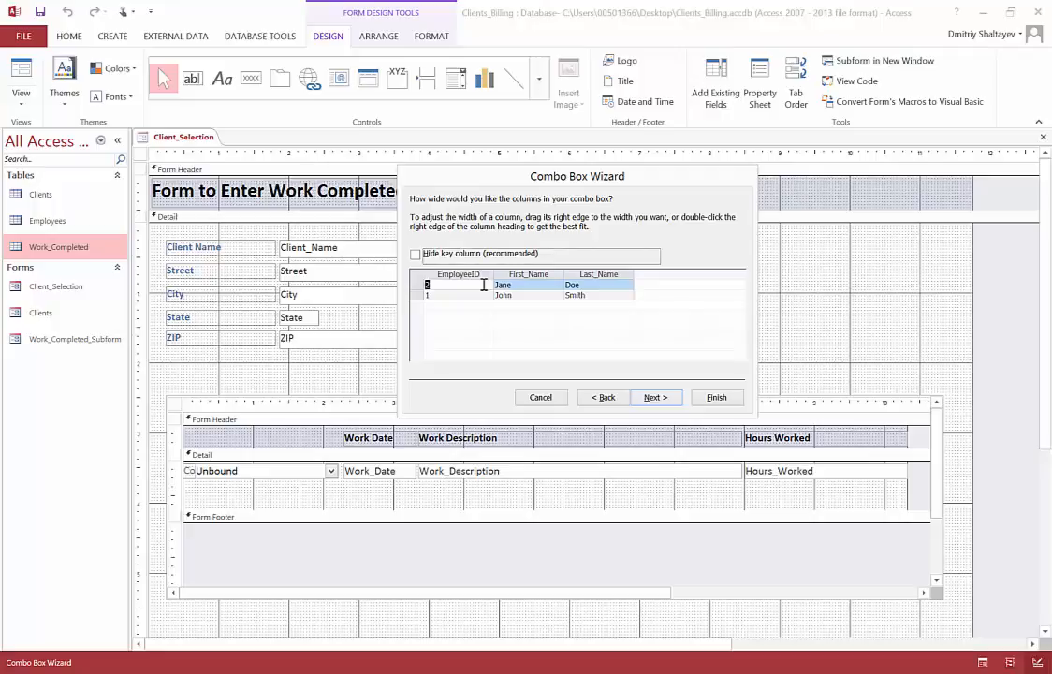
{"action": "left_click", "coordinate": [415, 255]}
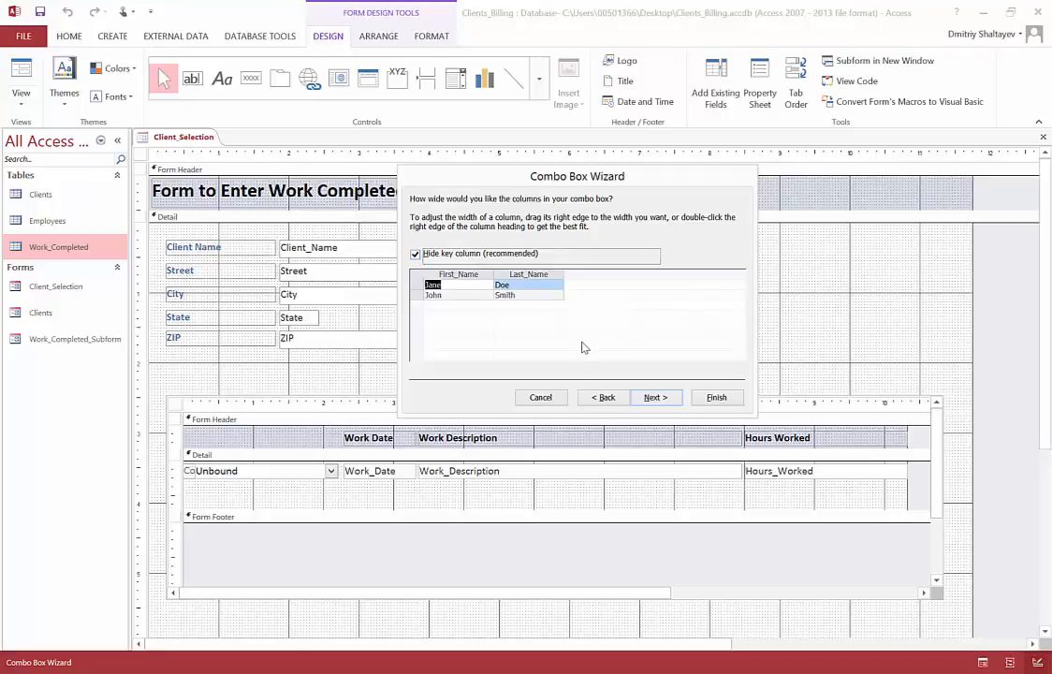
{"action": "left_click", "coordinate": [655, 398]}
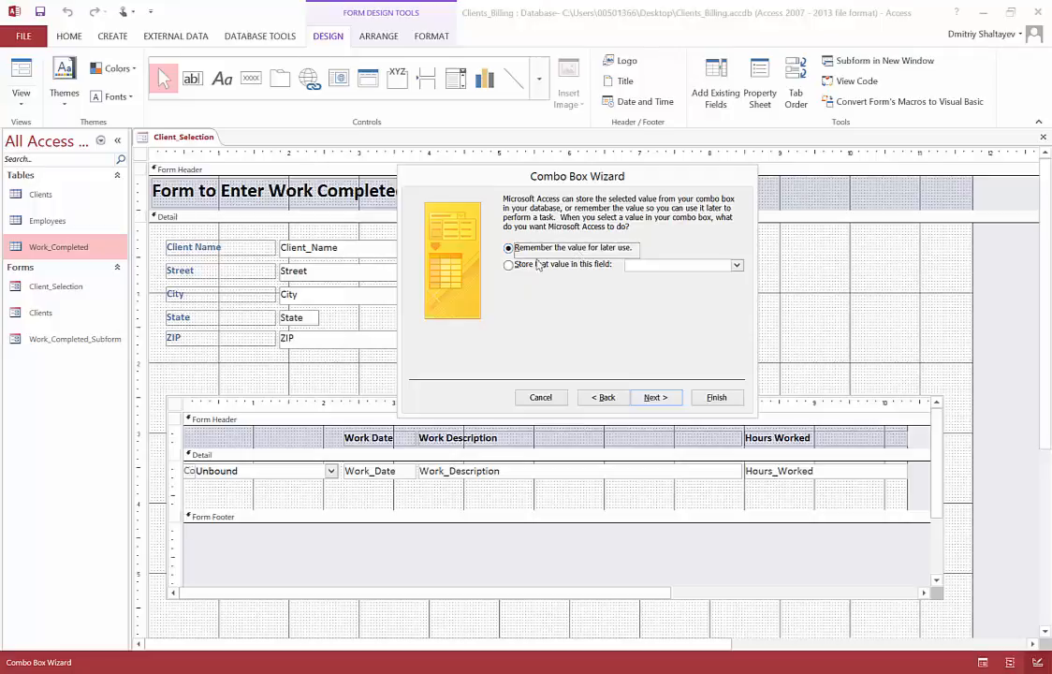
Step: Store the combo box's selected value in the Employee_ID field and continue to the label setting
{"action": "left_click", "coordinate": [534, 266]}
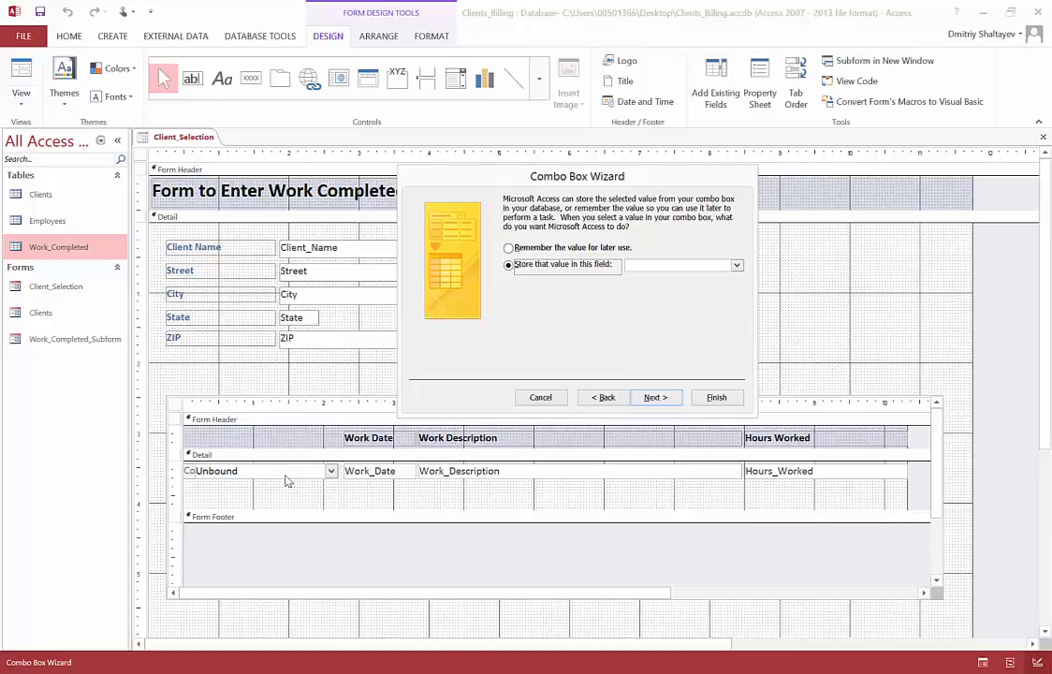
{"action": "left_click", "coordinate": [737, 265]}
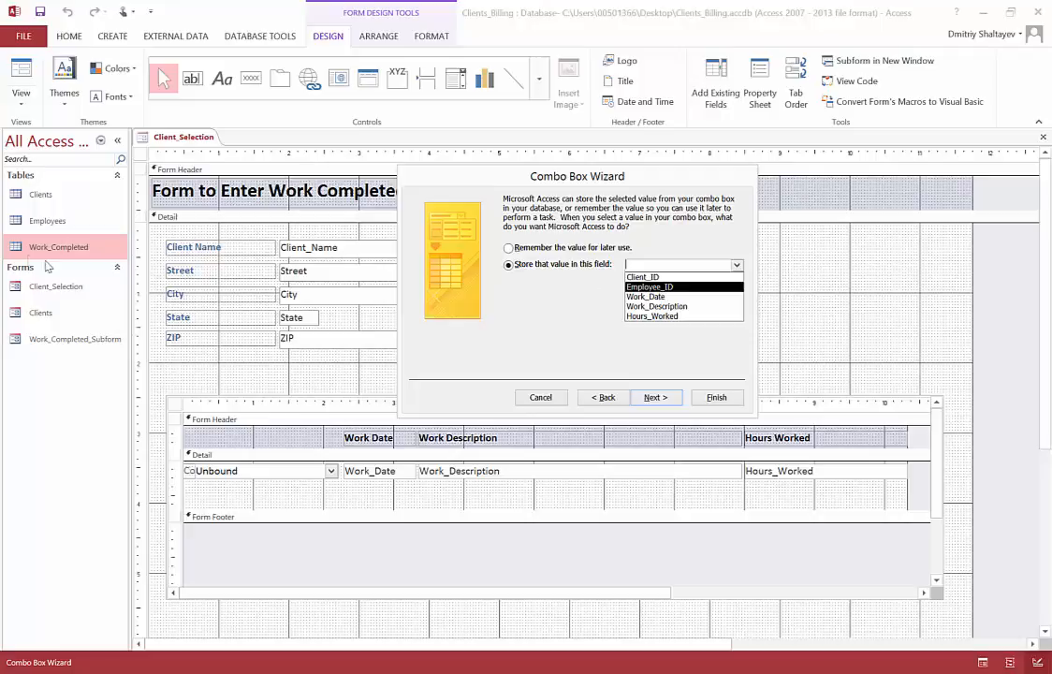
{"action": "left_click", "coordinate": [675, 287]}
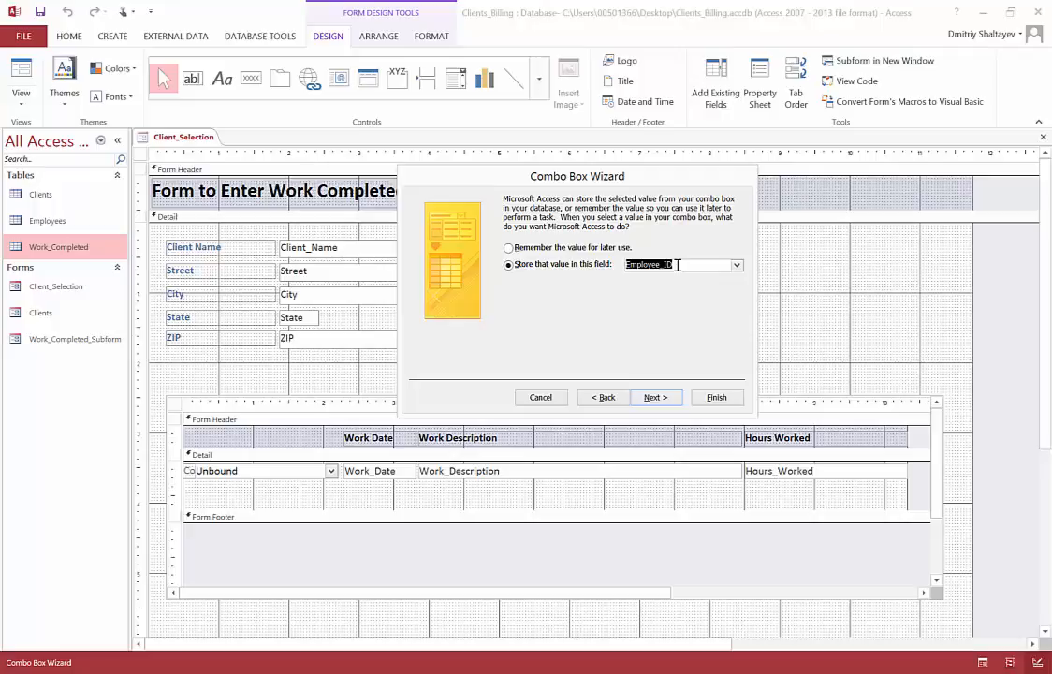
{"action": "left_click", "coordinate": [652, 398]}
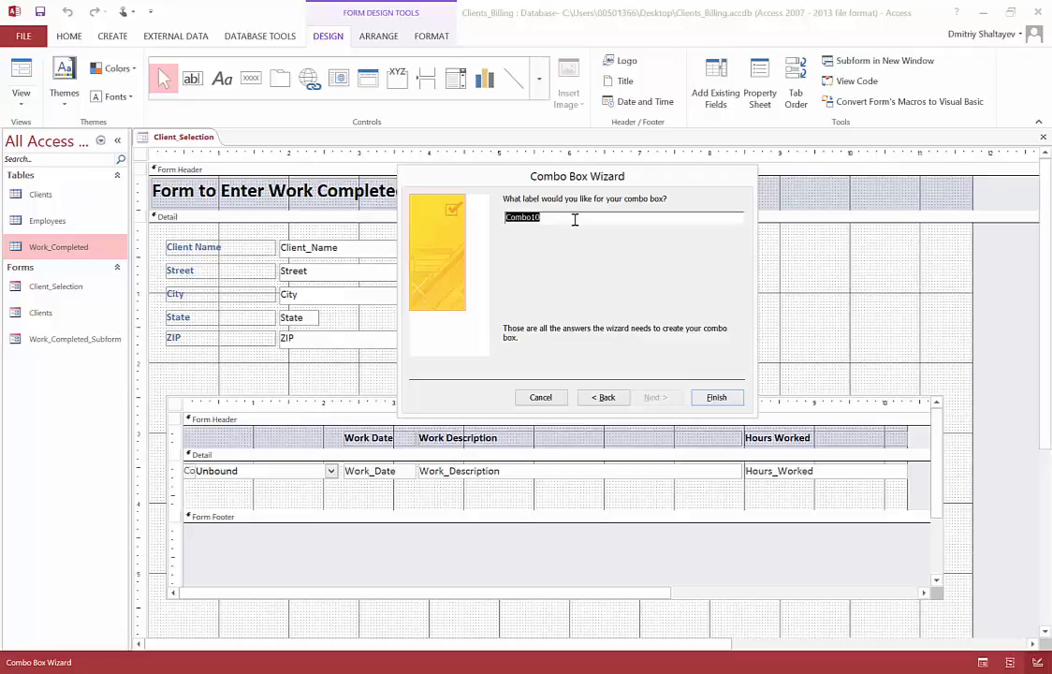
Step: Label the combo box "Select an Employee" and finish the wizard
{"action": "type", "text": "Select an Employee"}
{"action": "left_click", "coordinate": [716, 398]}
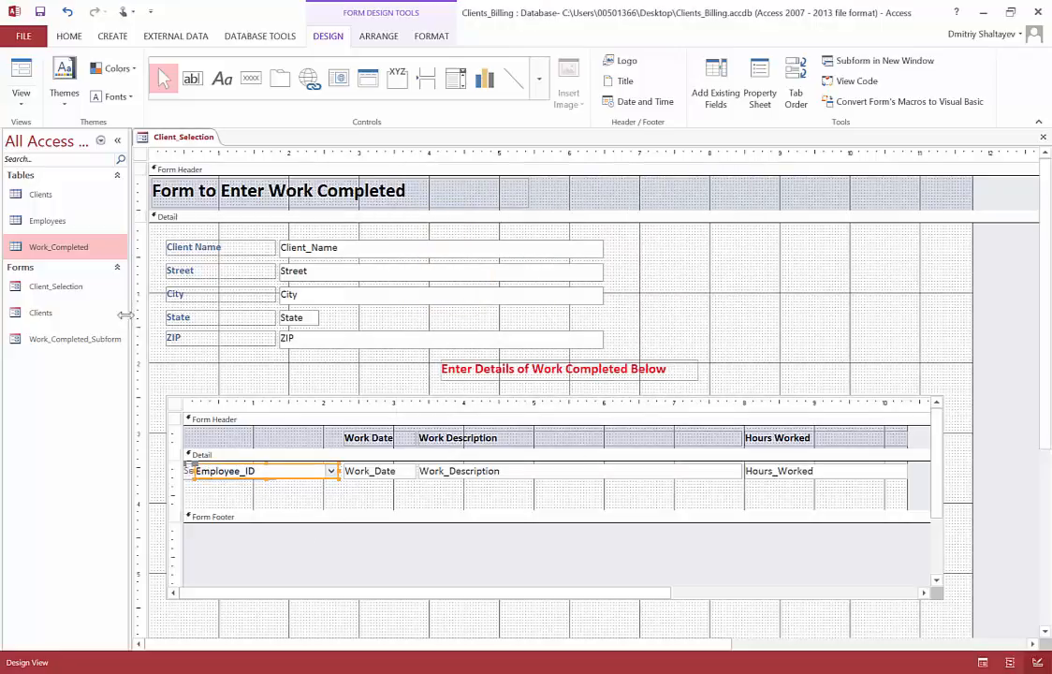
Step: Preview the form in Form View, check the first record's employee list, and return to Design View
{"action": "left_click", "coordinate": [20, 96]}
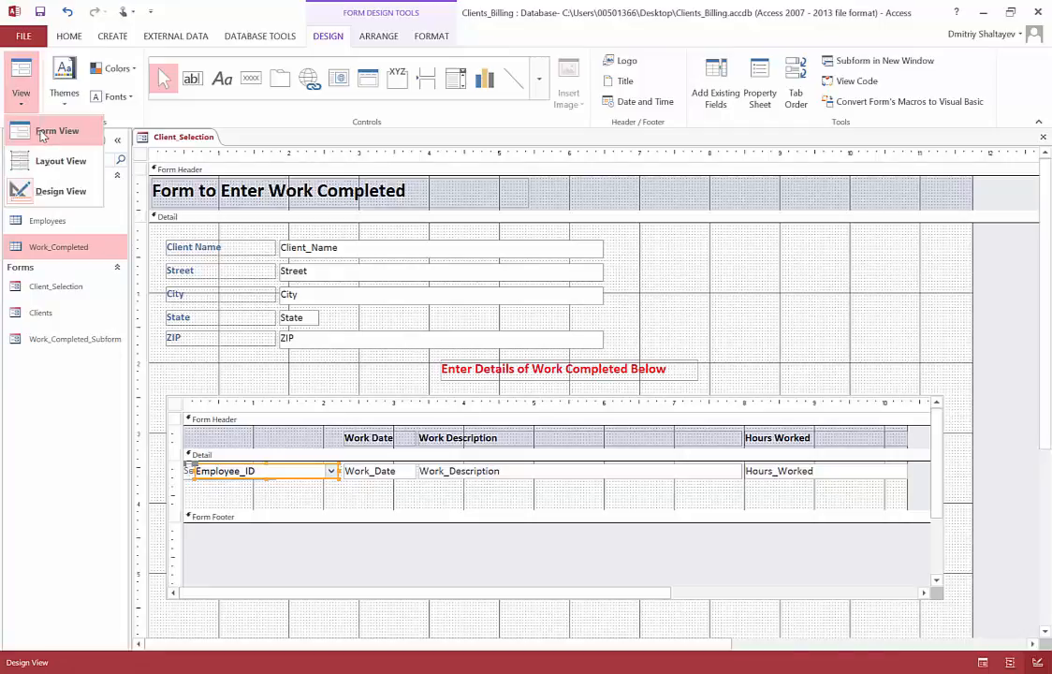
{"action": "left_click", "coordinate": [41, 136]}
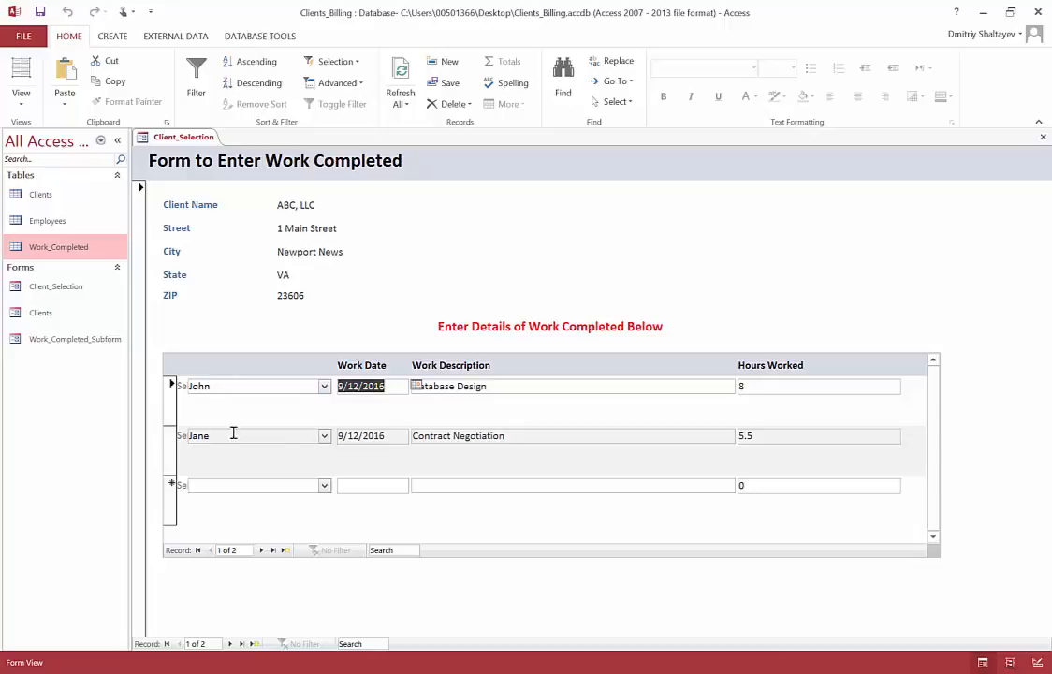
{"action": "left_click", "coordinate": [324, 387]}
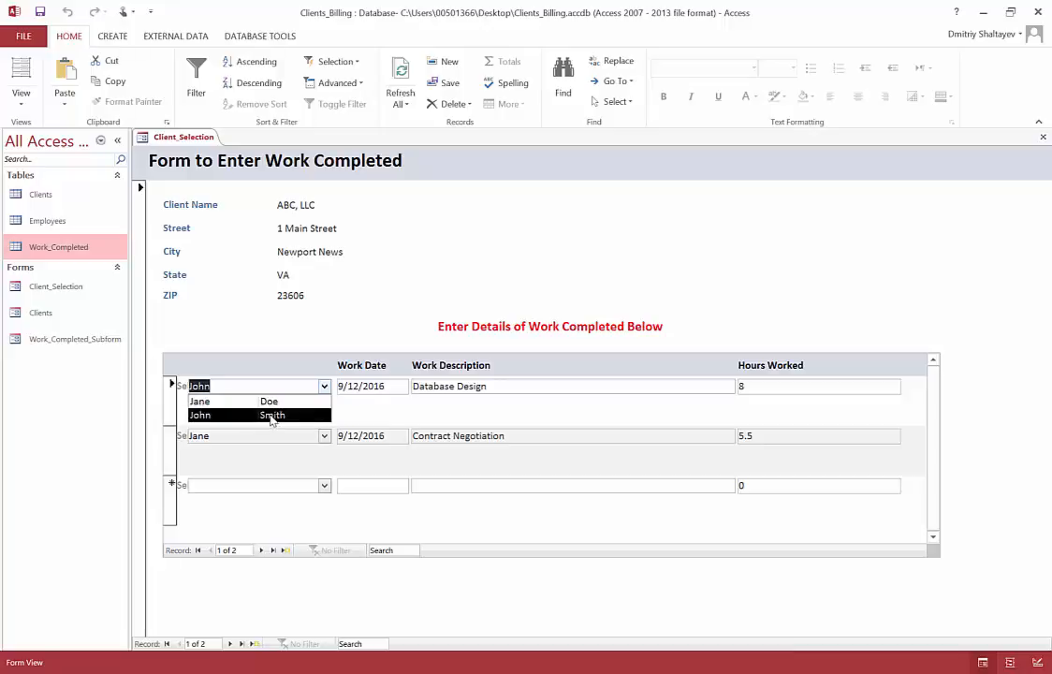
{"action": "left_click", "coordinate": [324, 387]}
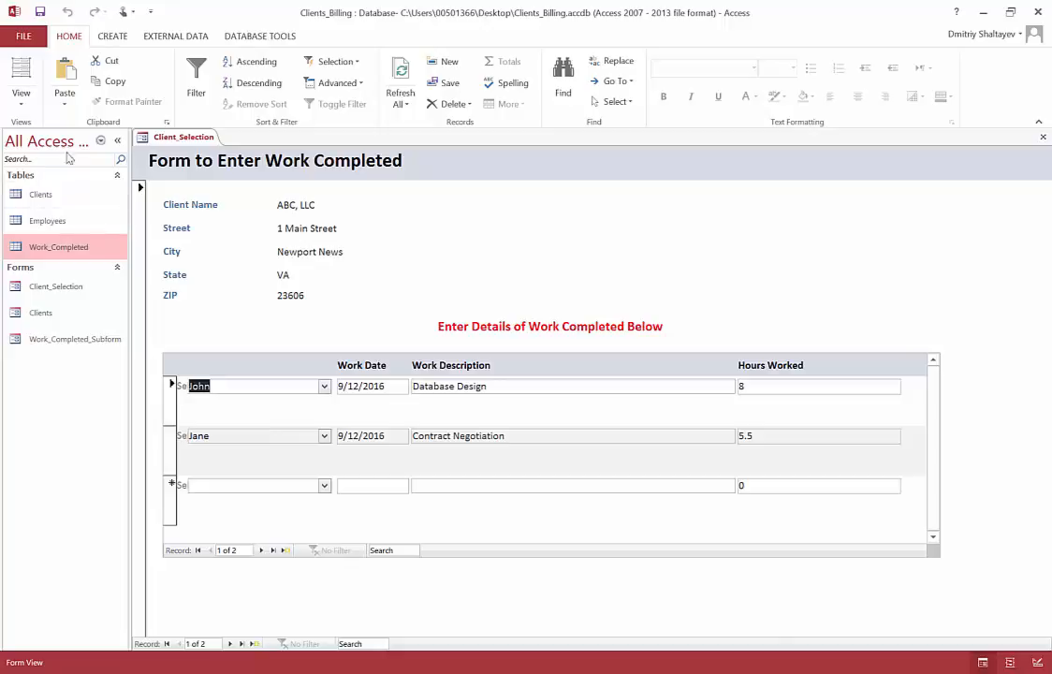
{"action": "left_click", "coordinate": [20, 98]}
{"action": "left_click", "coordinate": [54, 191]}
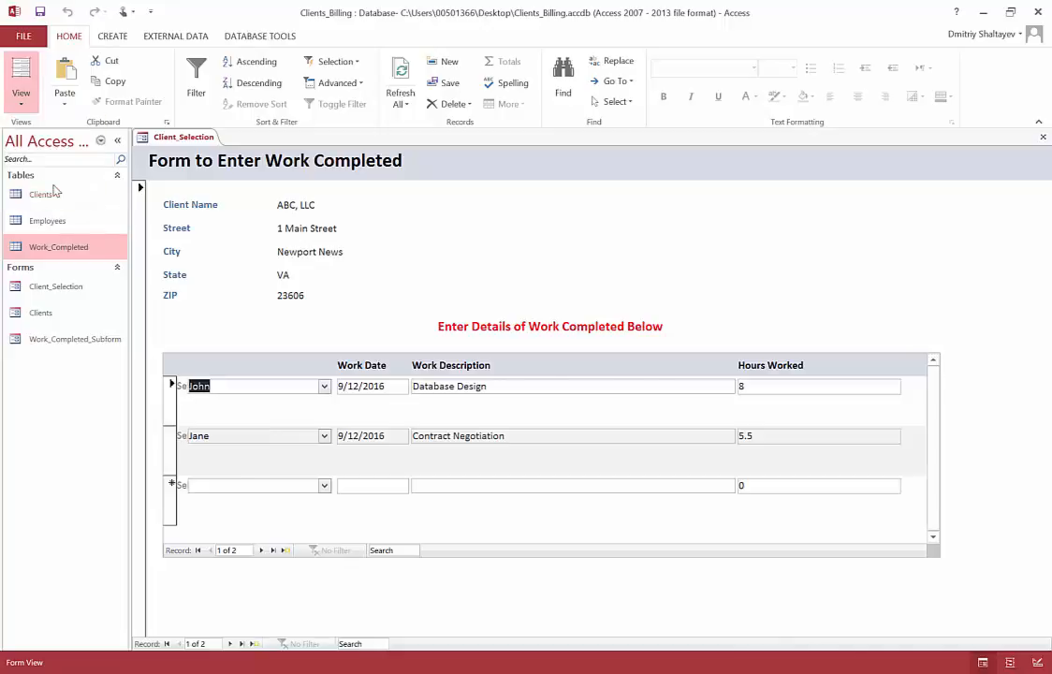
{"action": "left_click", "coordinate": [26, 103]}
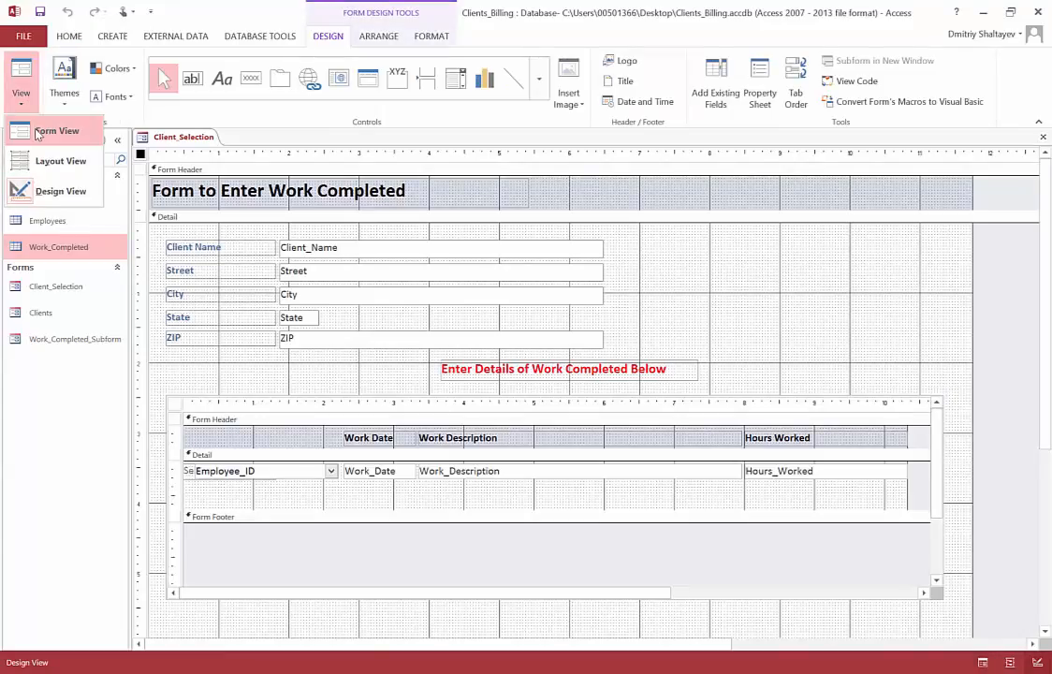
{"action": "left_click", "coordinate": [47, 131]}
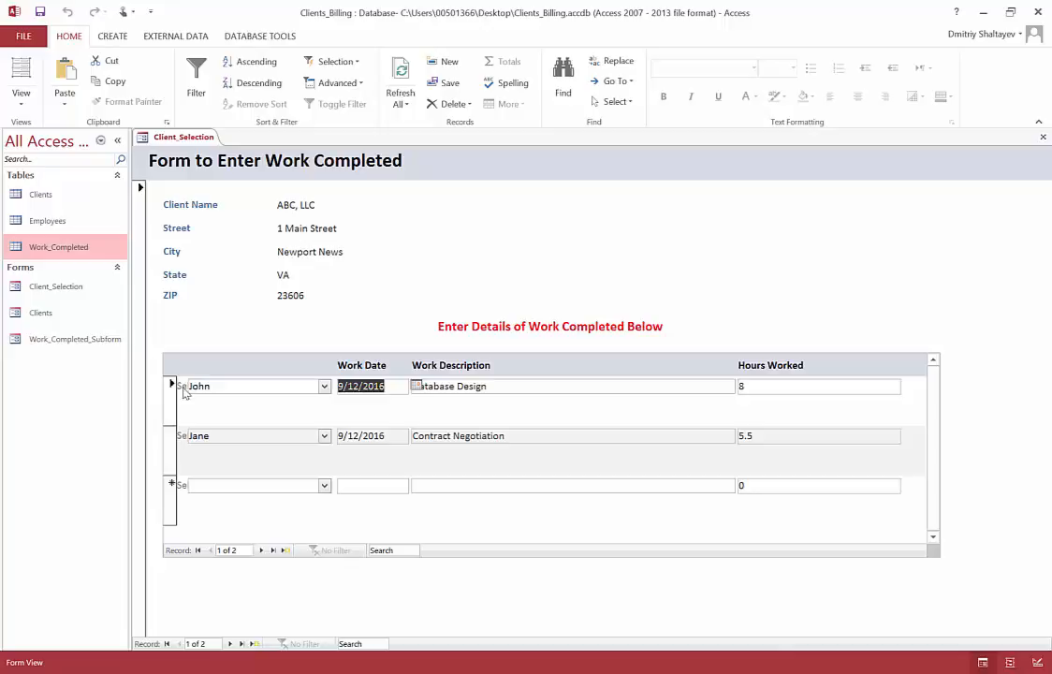
{"action": "left_click", "coordinate": [23, 99]}
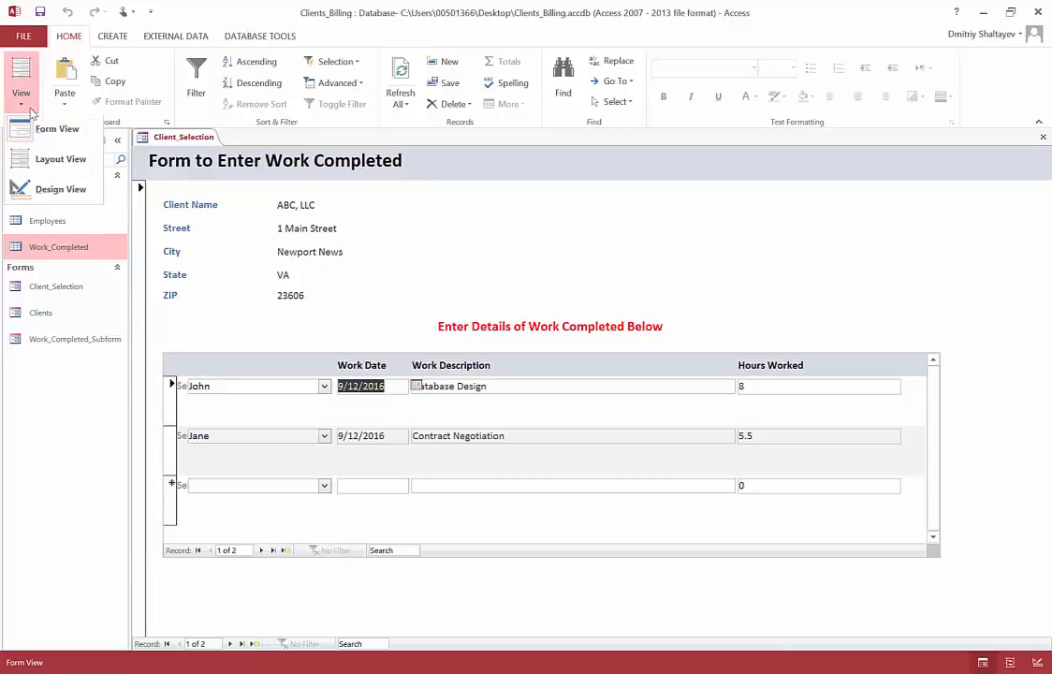
{"action": "left_click", "coordinate": [59, 192]}
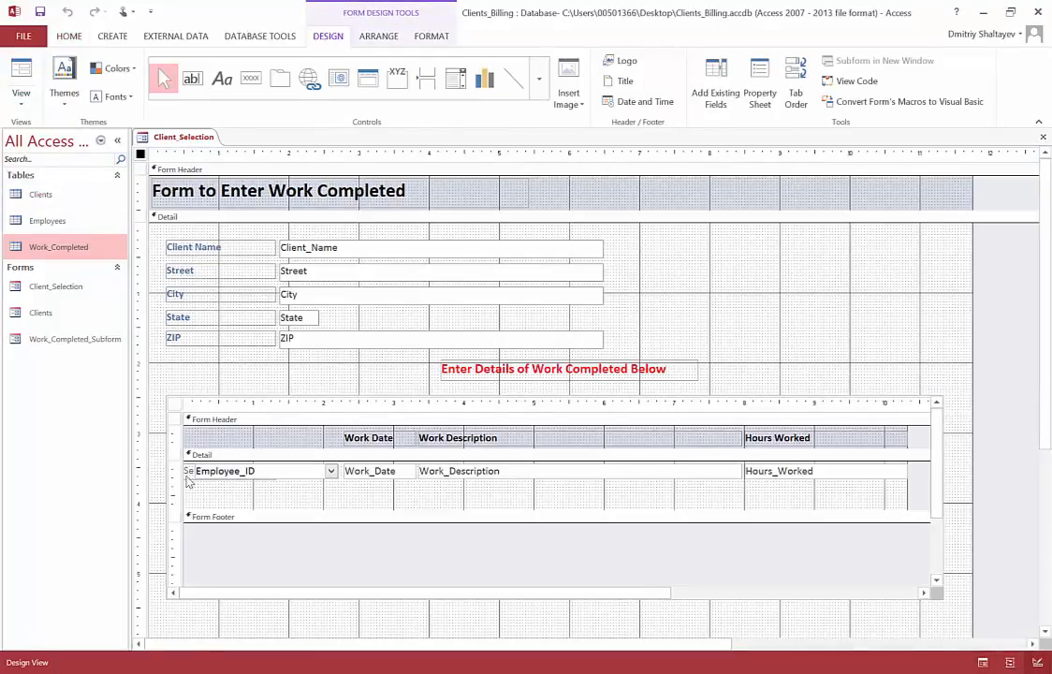
Step: Try to move the combo box's label from the Detail section into the subform's Form Header, and undo the move
{"action": "left_click", "coordinate": [187, 475]}
{"action": "left_click", "coordinate": [191, 471]}
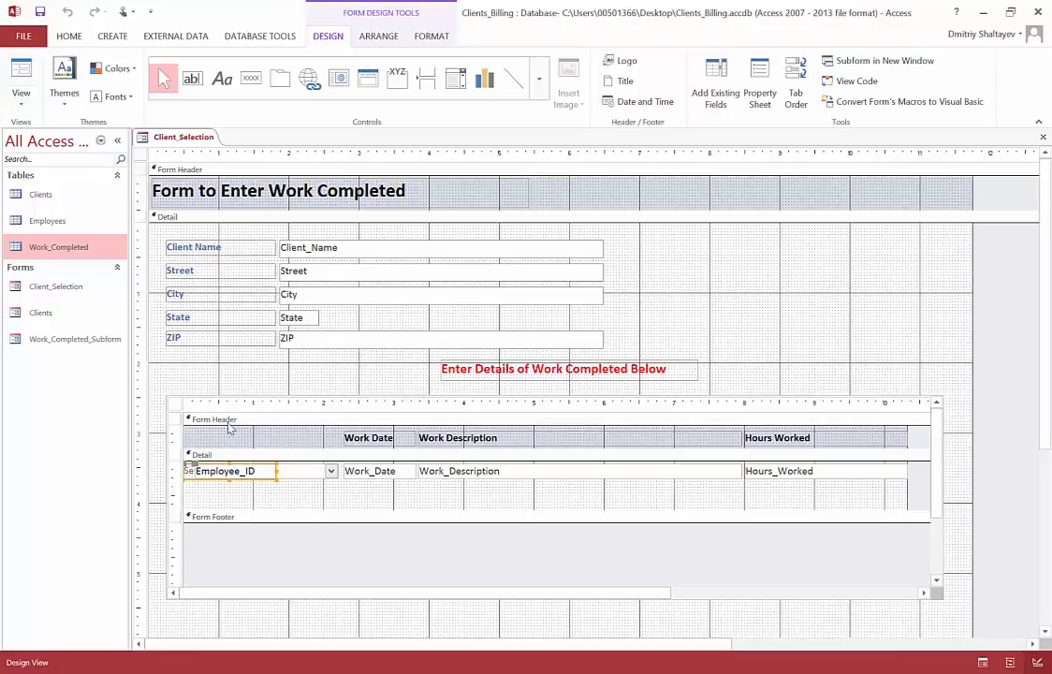
{"action": "left_click", "coordinate": [196, 472]}
{"action": "left_click_drag", "start_coordinate": [196, 474], "coordinate": [206, 448]}
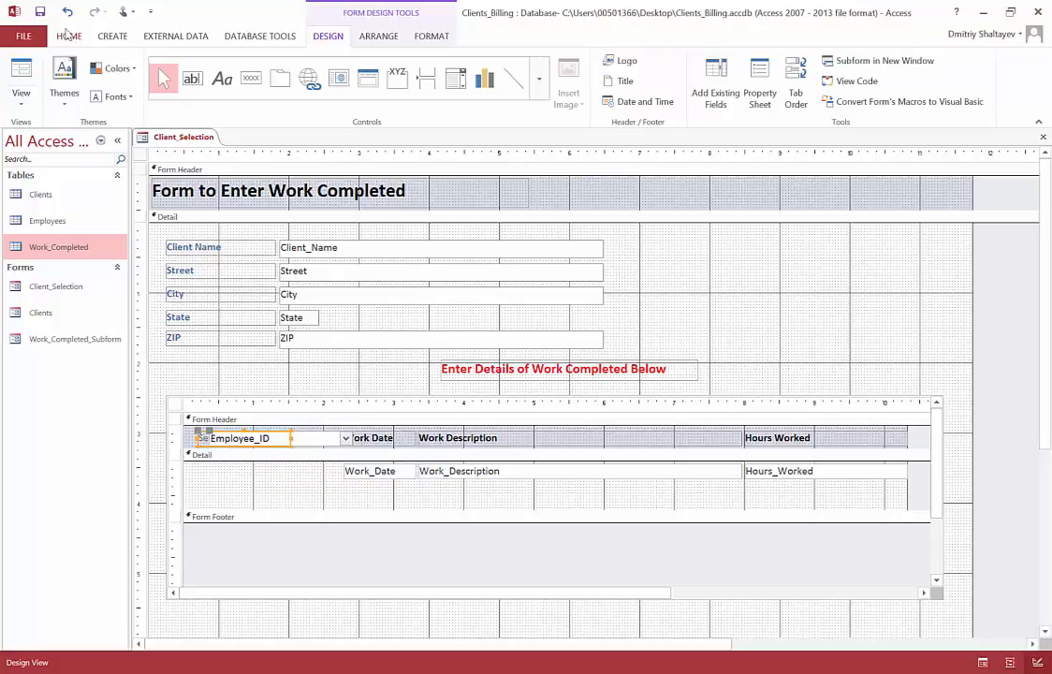
{"action": "left_click", "coordinate": [67, 13]}
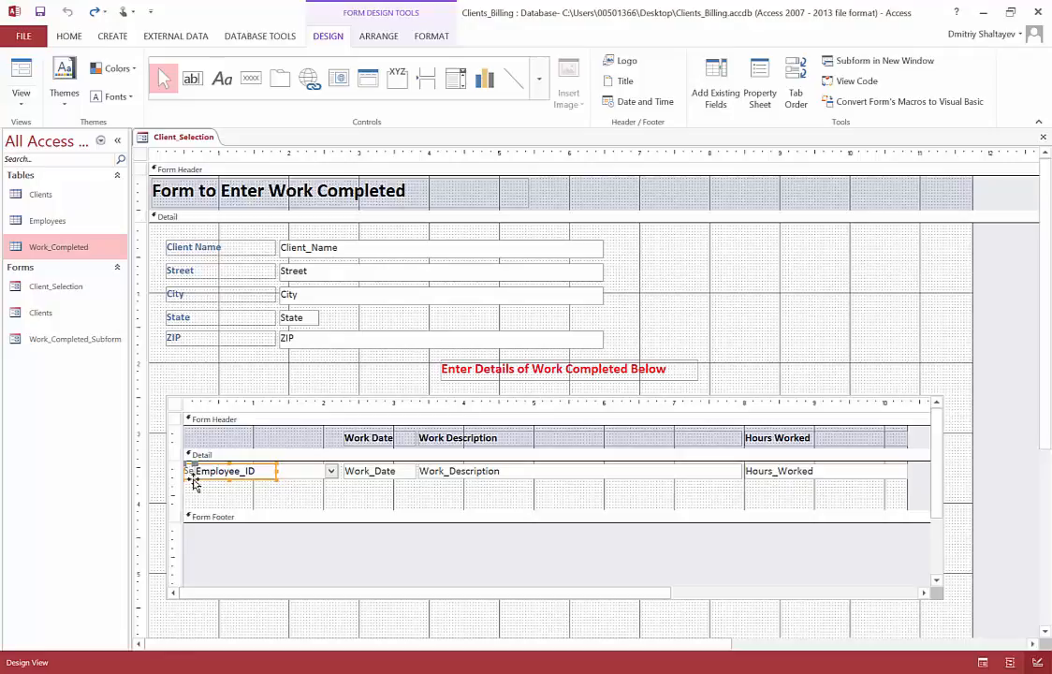
Step: Cut the combo box's label from the Detail section and paste it into the subform's Form Header
{"action": "right_click", "coordinate": [193, 481]}
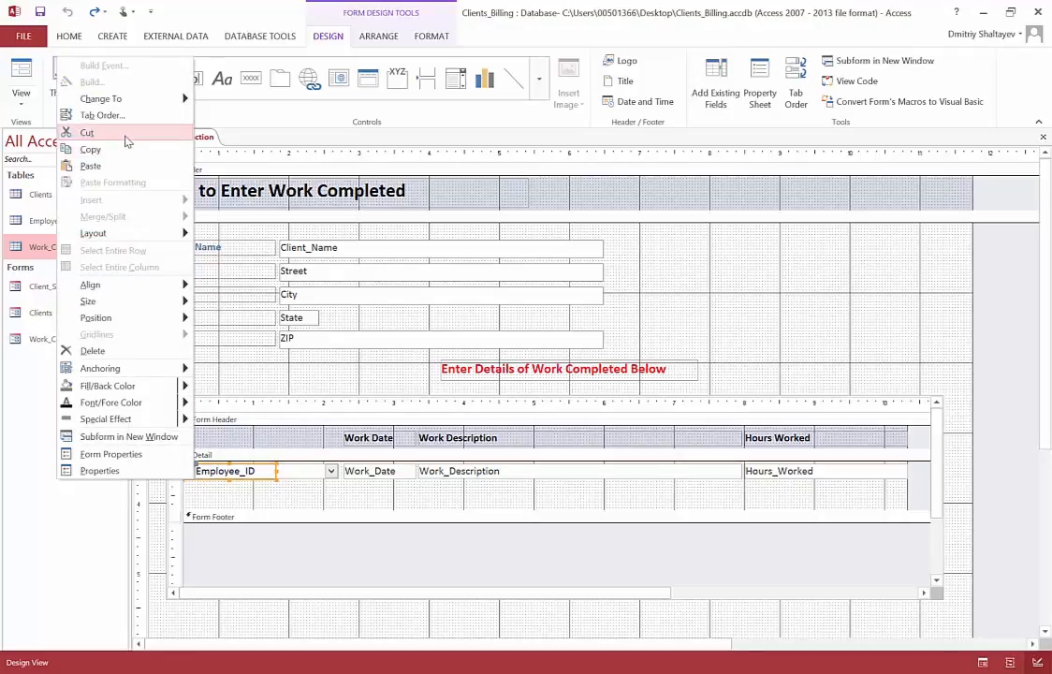
{"action": "key", "text": "Escape"}
{"action": "left_click", "coordinate": [233, 435]}
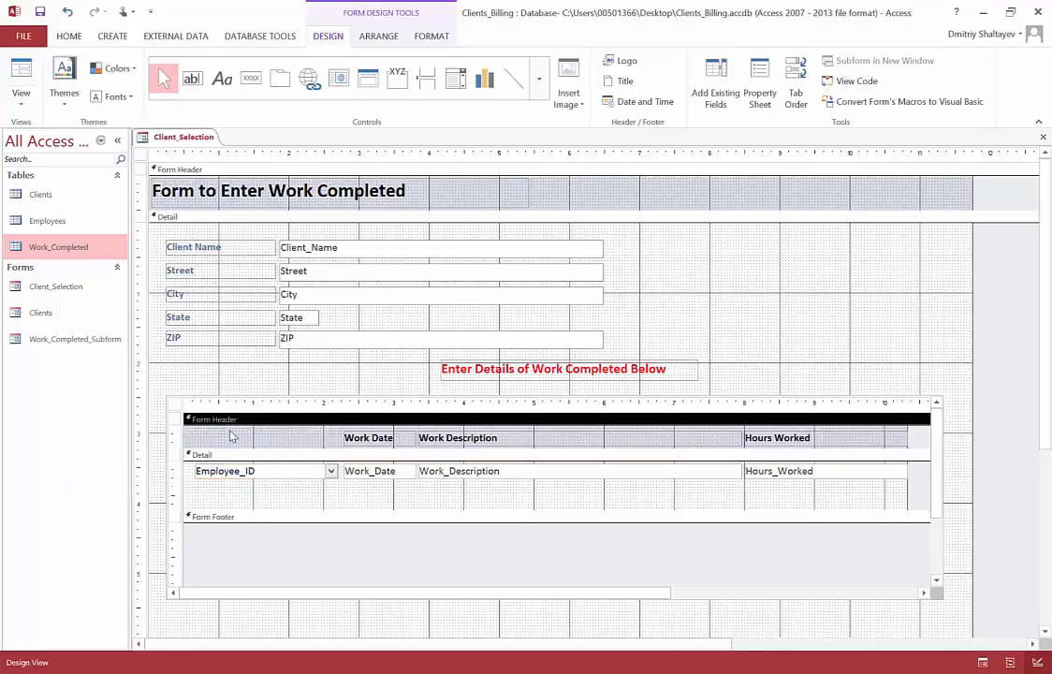
{"action": "right_click", "coordinate": [232, 434]}
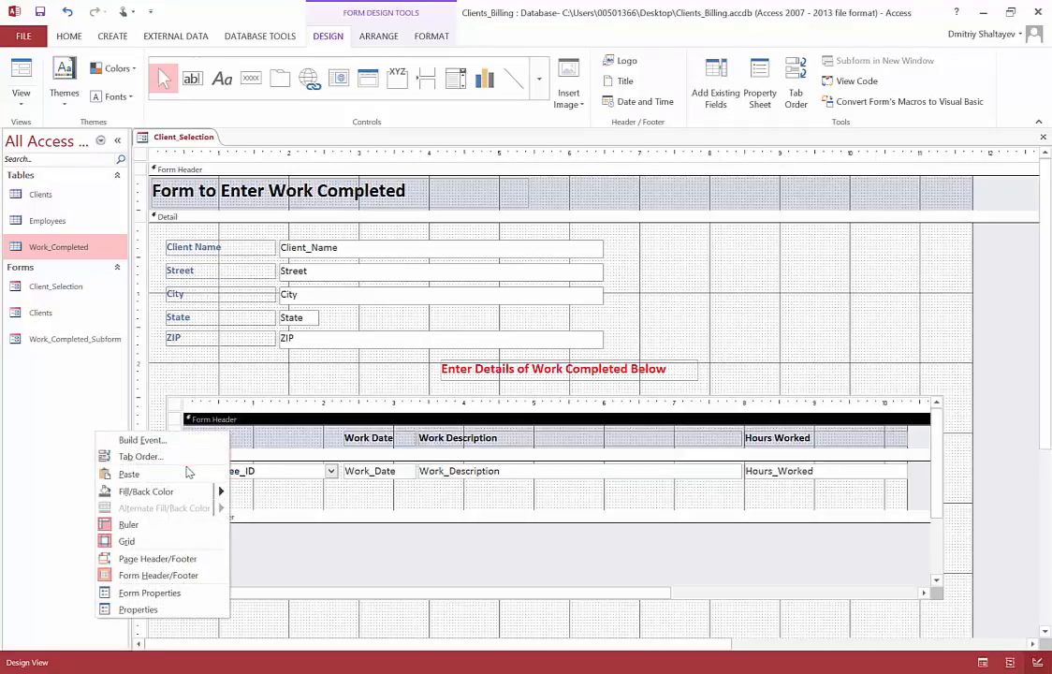
{"action": "left_click", "coordinate": [186, 474]}
Step: Position the Select an Employee label above the combo box, widen it to about 2 inches, and level it with the Work Date label
{"action": "mouse_move", "coordinate": [241, 444]}
{"action": "left_mouse_down"}
{"action": "mouse_move", "coordinate": [259, 451]}
{"action": "mouse_move", "coordinate": [254, 436]}
{"action": "left_mouse_up"}
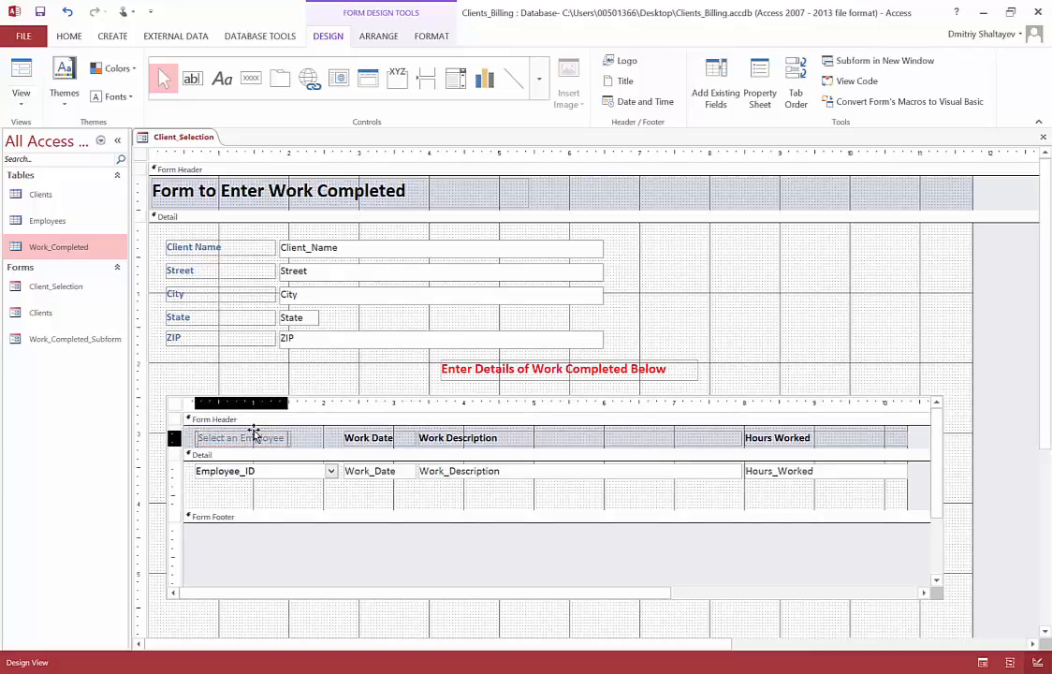
{"action": "left_click", "coordinate": [275, 435]}
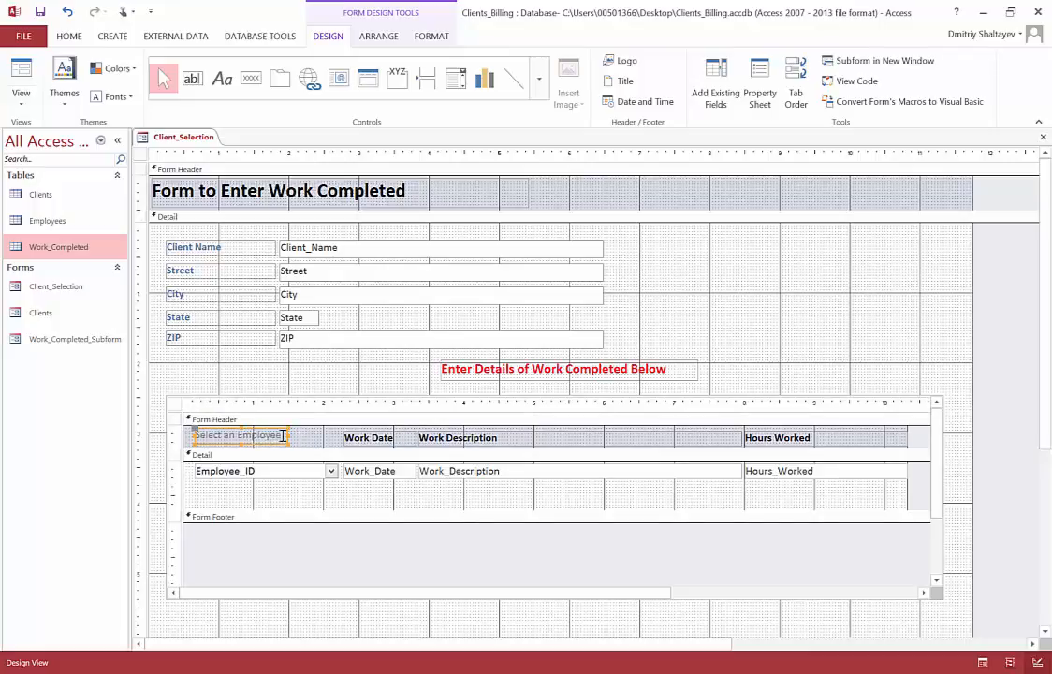
{"action": "left_click_drag", "start_coordinate": [288, 434], "coordinate": [330, 435]}
{"action": "key", "text": "Down"}
{"action": "key", "text": "Down"}
{"action": "key", "text": "Up"}
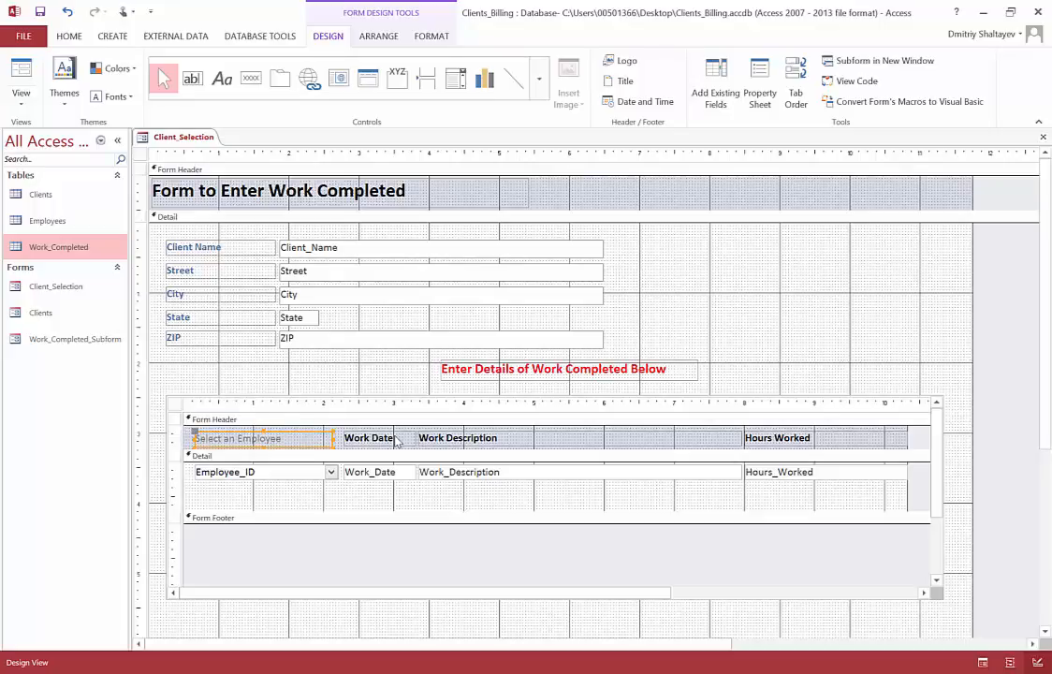
{"action": "key", "text": "Up"}
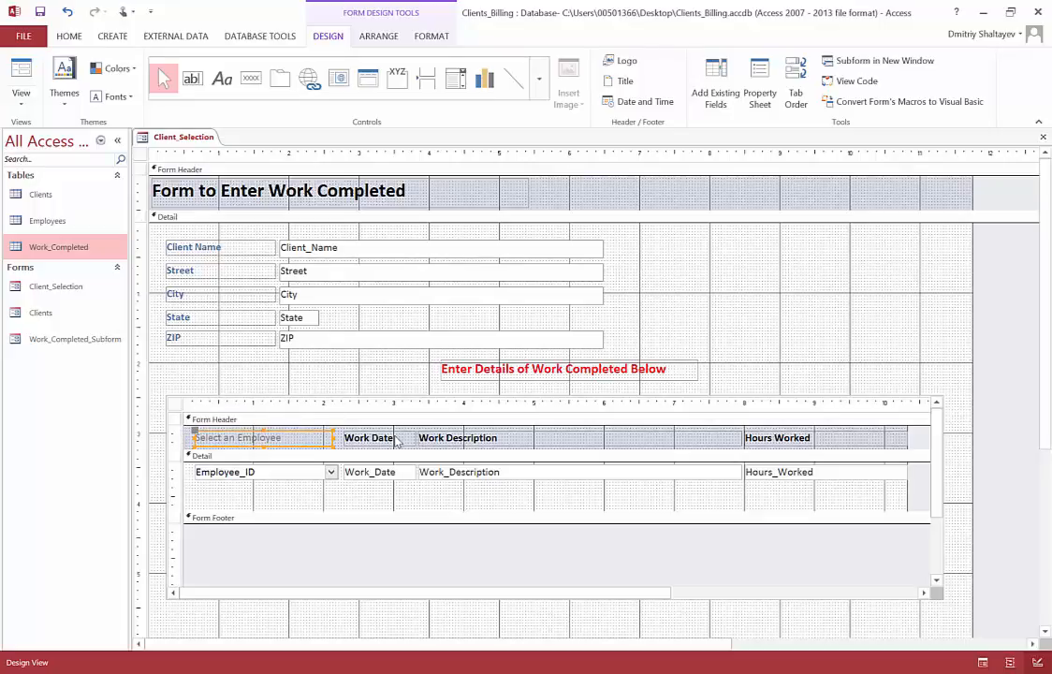
Step: Copy the Work Date header label's formatting onto the Select an Employee label with Format Painter
{"action": "left_click", "coordinate": [395, 439]}
{"action": "left_click", "coordinate": [68, 40]}
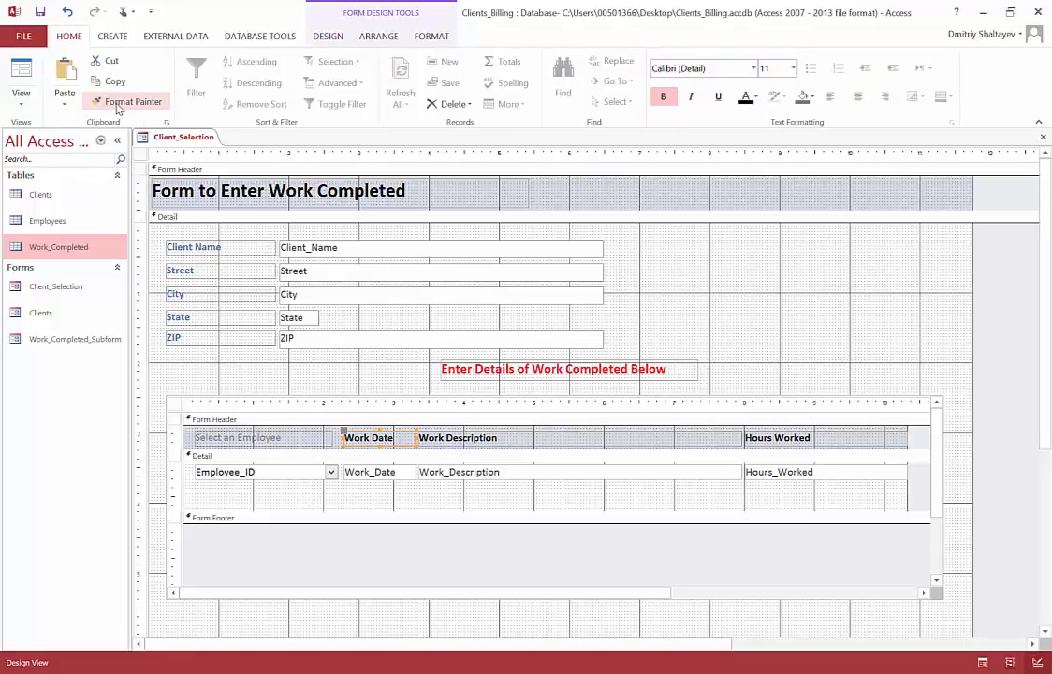
{"action": "left_click", "coordinate": [119, 102]}
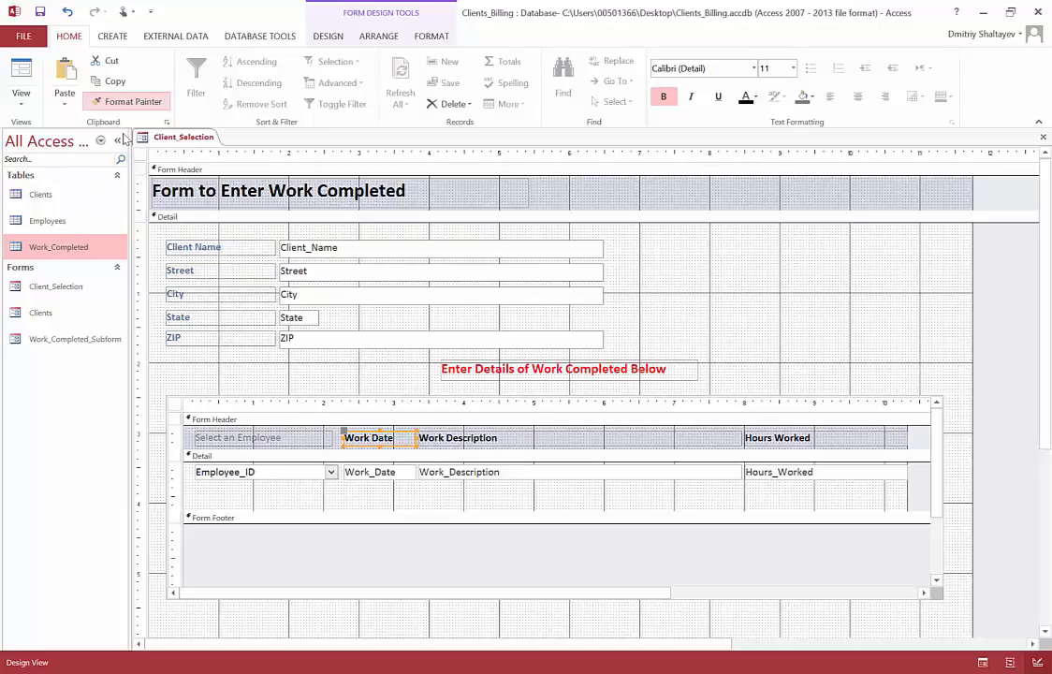
{"action": "left_click", "coordinate": [251, 440]}
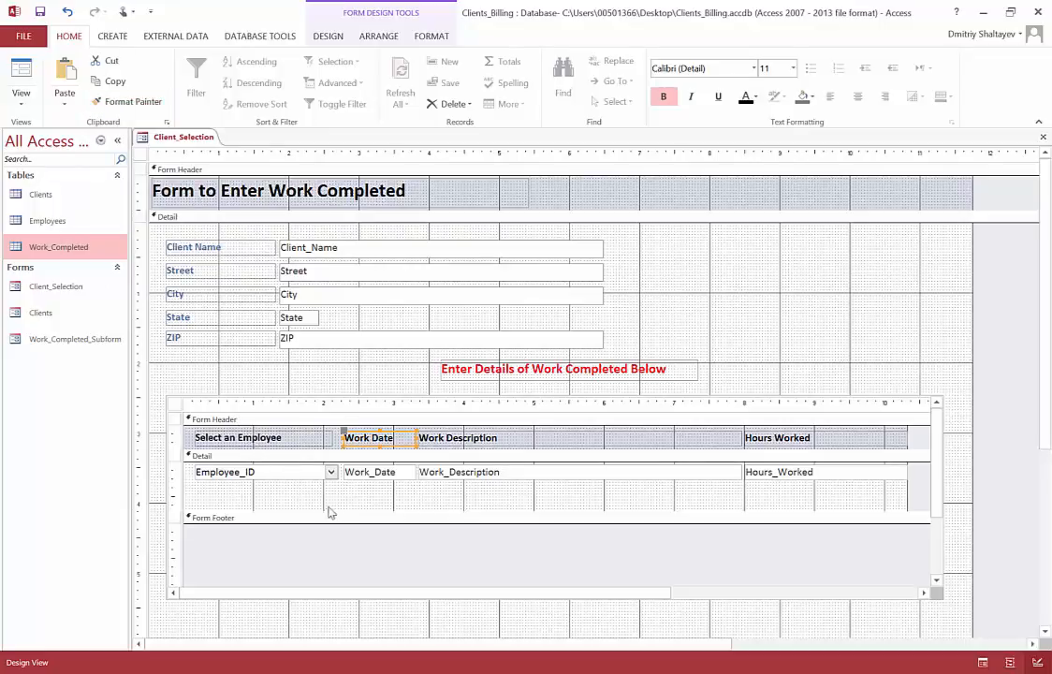
Step: Reduce the height of the subform's Detail section so it ends just below the row of fields
{"action": "left_click_drag", "start_coordinate": [411, 510], "coordinate": [413, 486]}
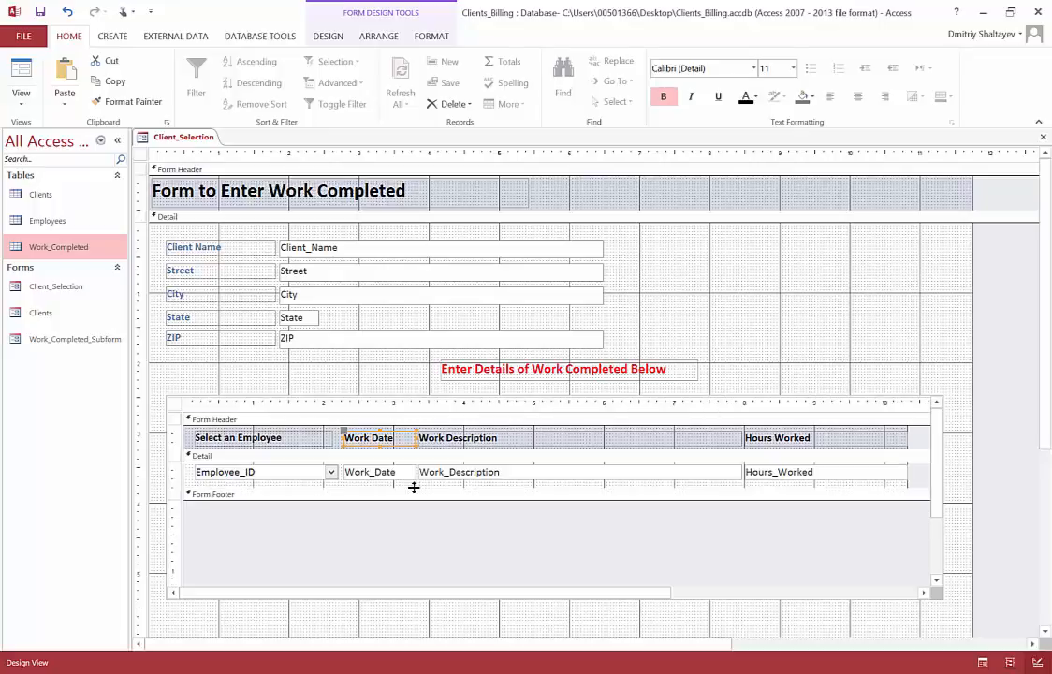
Step: Check the subform's employee combo box and header layout in Form View, and return to Design View
{"action": "left_click", "coordinate": [28, 108]}
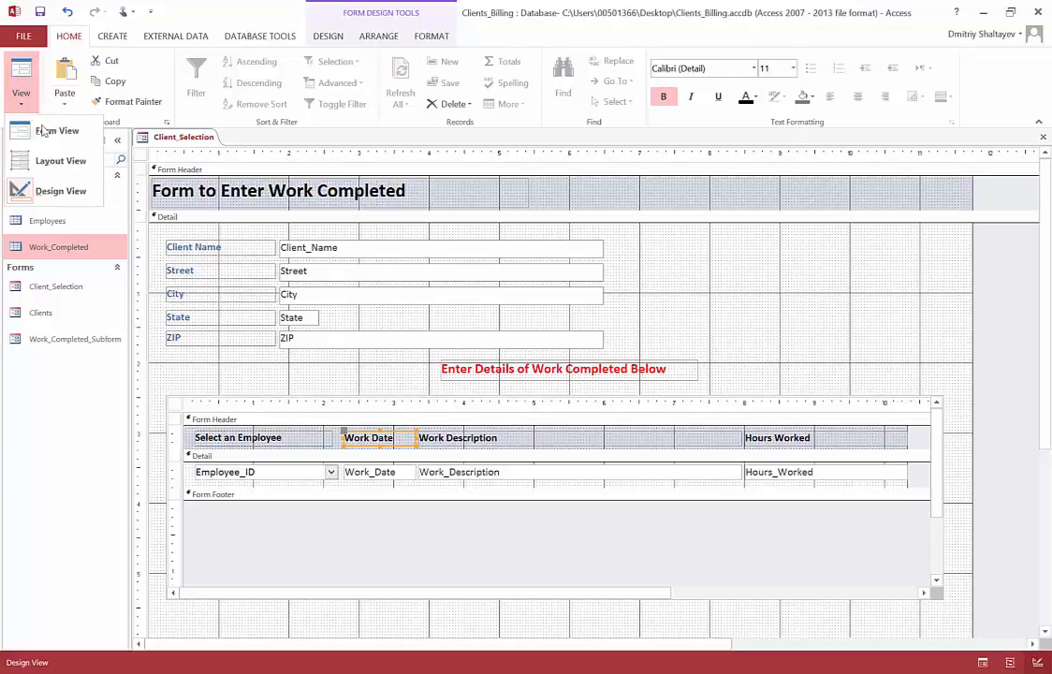
{"action": "left_click", "coordinate": [36, 130]}
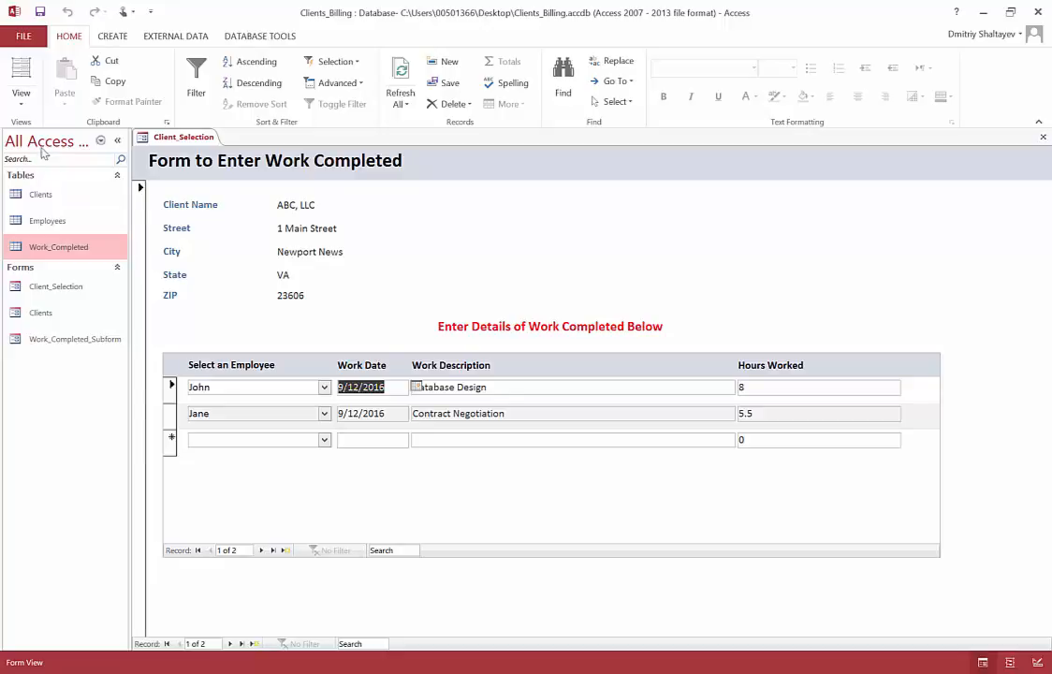
{"action": "left_click", "coordinate": [25, 99]}
{"action": "left_click", "coordinate": [58, 189]}
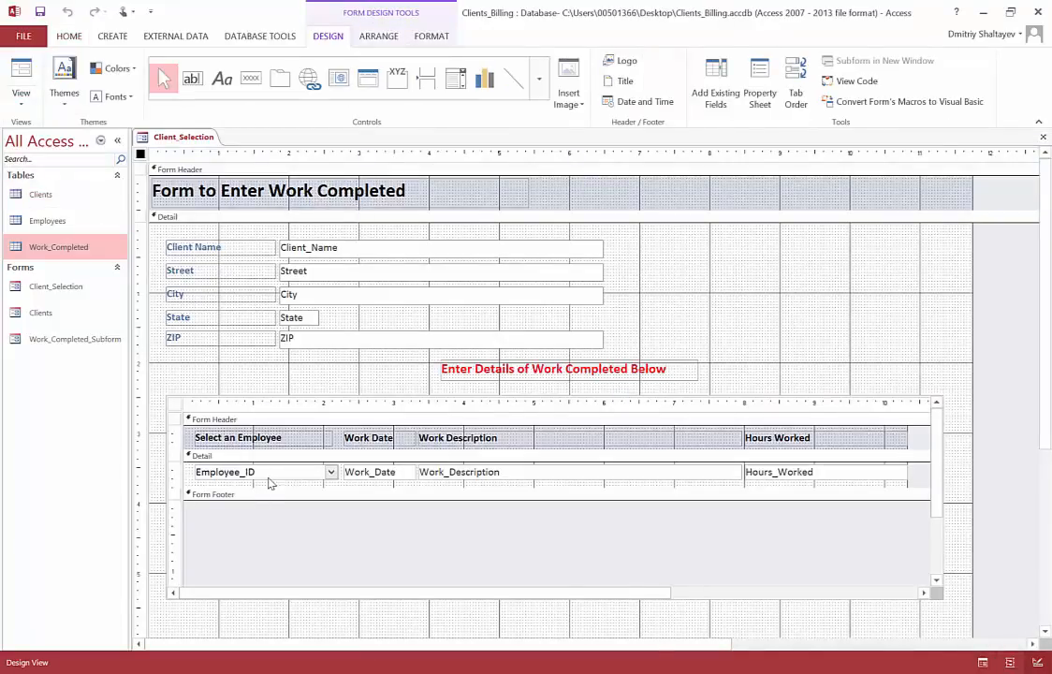
Step: Open the data properties of the subform's Employee_ID combo box and adjust the Property Sheet's width
{"action": "left_click", "coordinate": [270, 481]}
{"action": "left_click", "coordinate": [271, 474]}
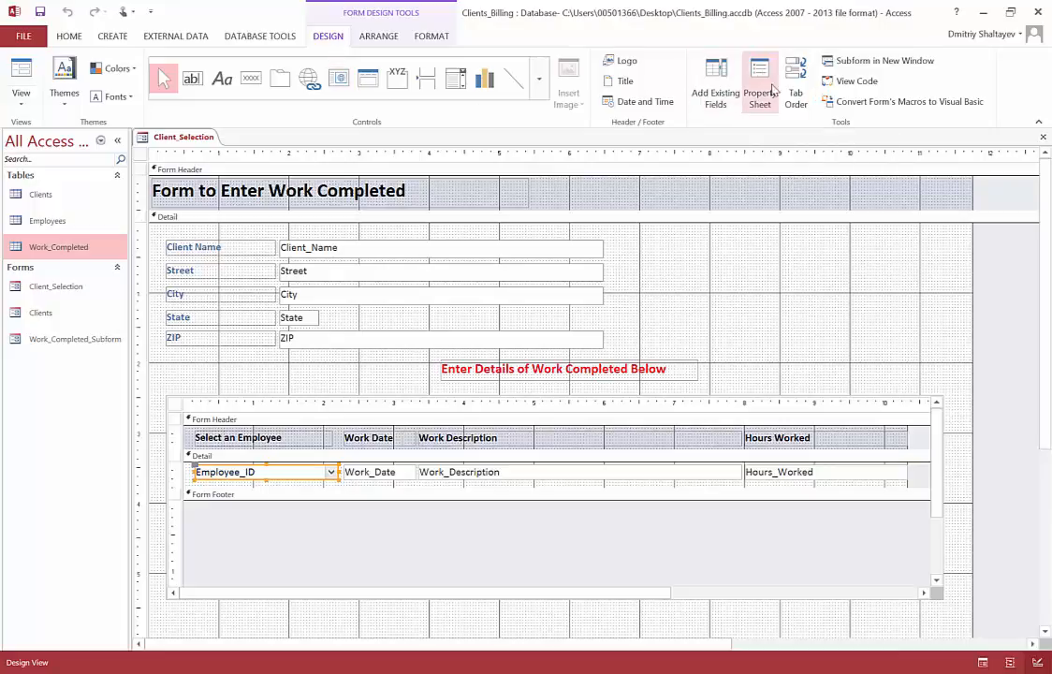
{"action": "left_click", "coordinate": [763, 90]}
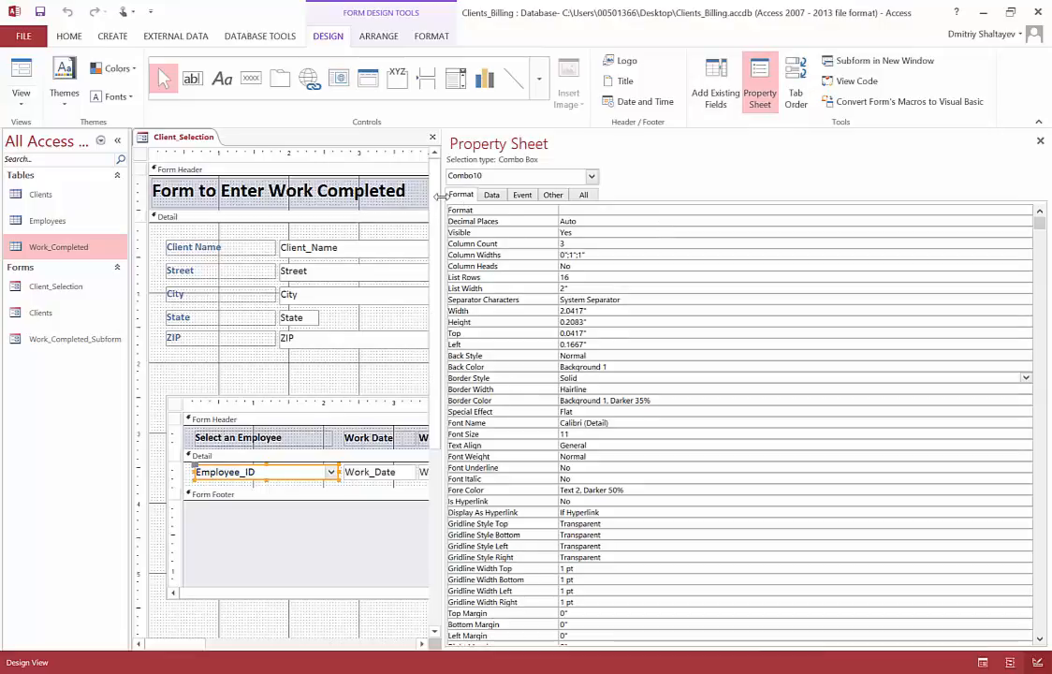
{"action": "left_click_drag", "start_coordinate": [444, 200], "coordinate": [519, 202]}
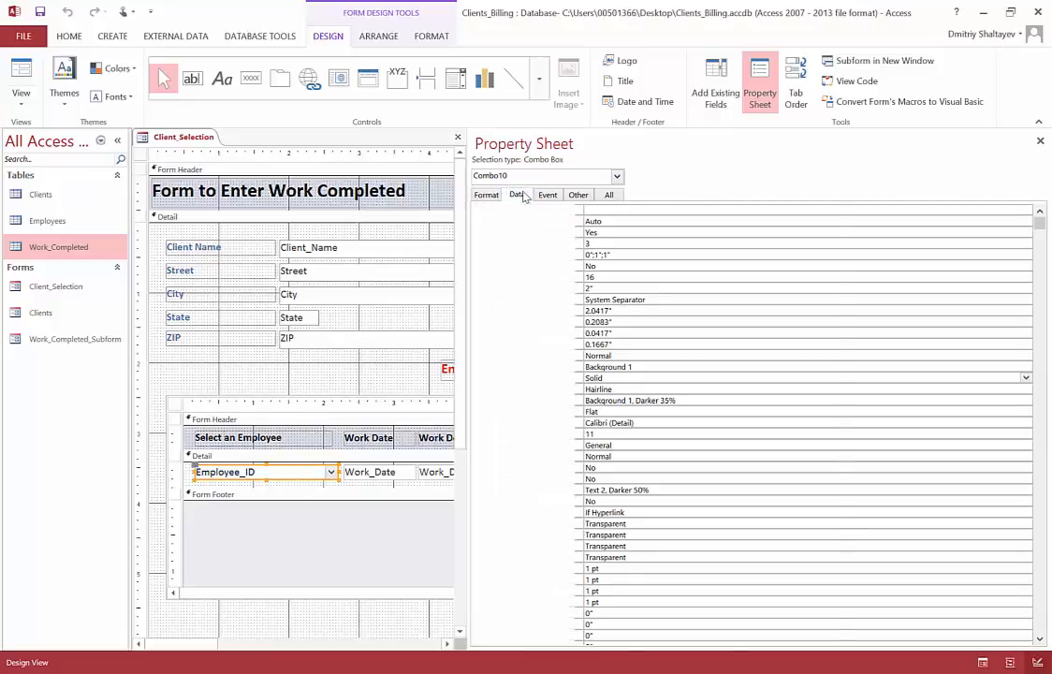
{"action": "left_click", "coordinate": [517, 195]}
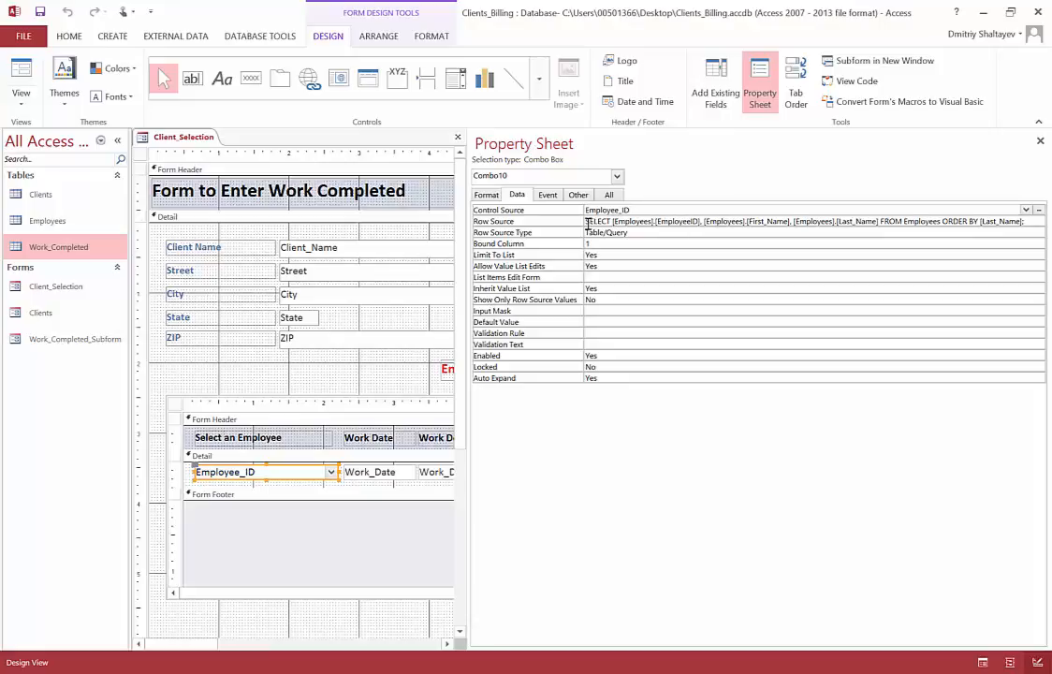
Step: Examine the combo box's Row Source query, including its Employees source table and the EmployeeID, First_Name and Last_Name fields
{"action": "left_click_drag", "start_coordinate": [590, 221], "coordinate": [993, 222]}
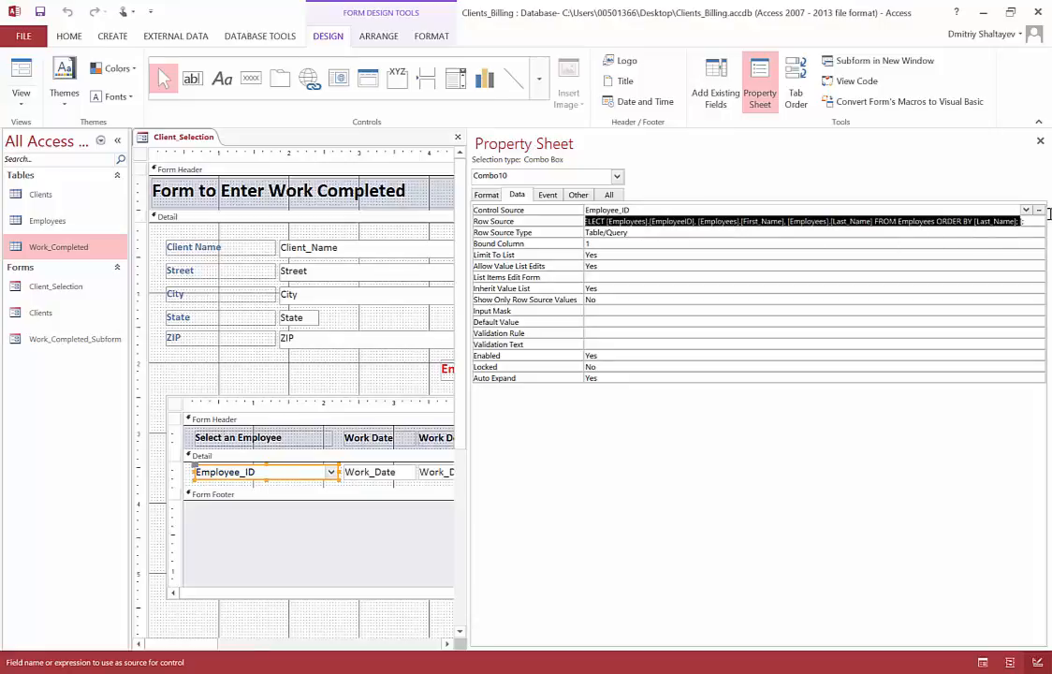
{"action": "left_click", "coordinate": [859, 233]}
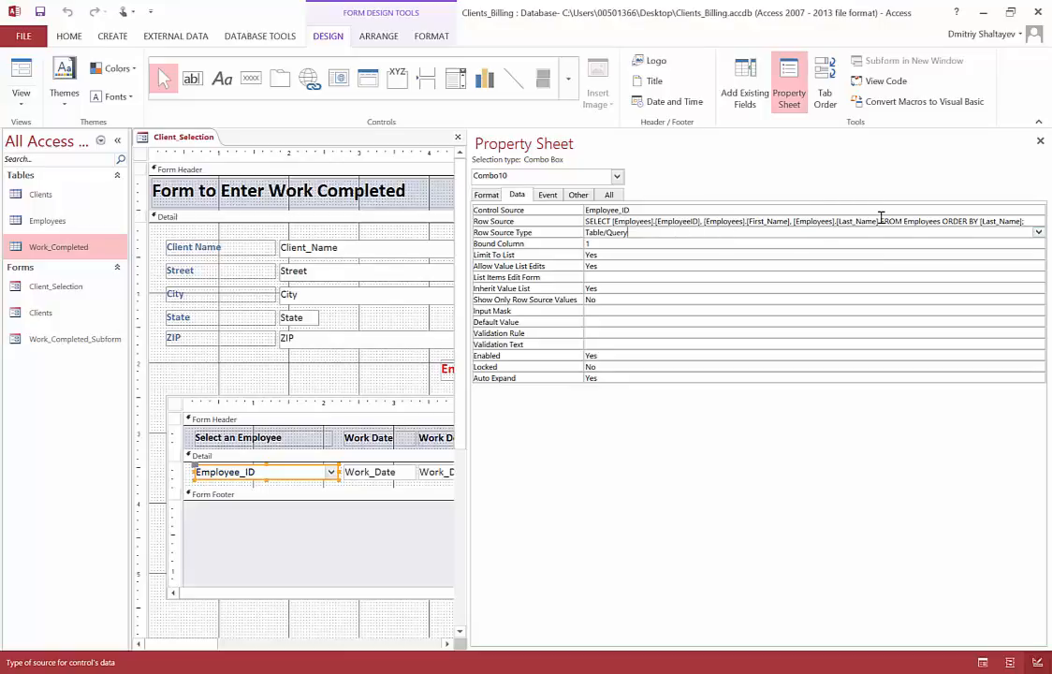
{"action": "left_click_drag", "start_coordinate": [882, 220], "coordinate": [941, 223]}
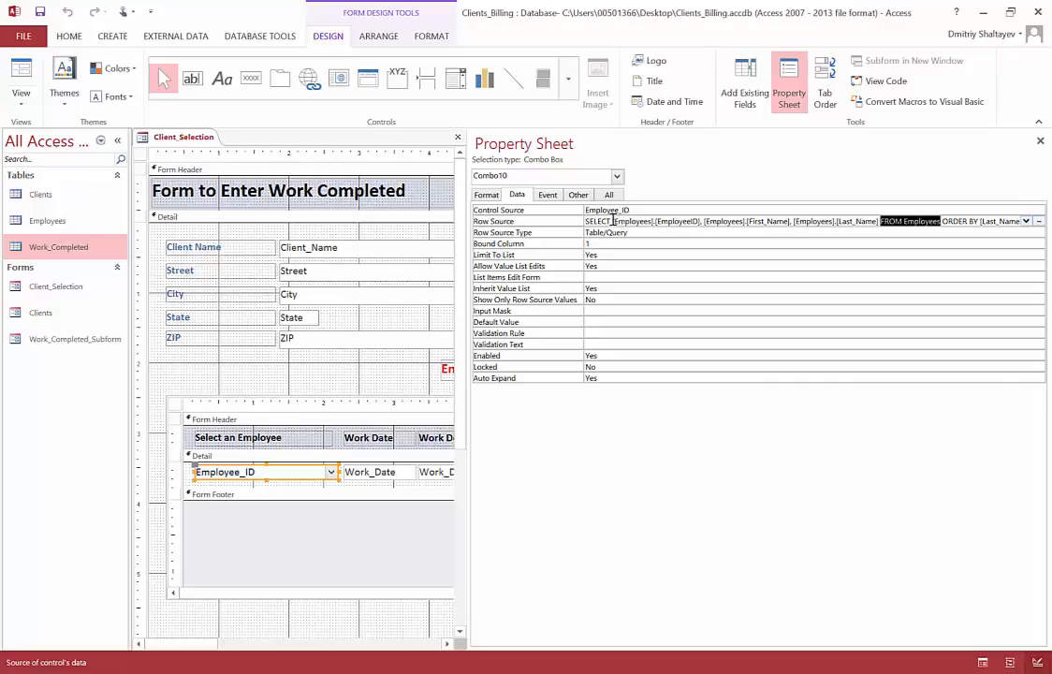
{"action": "left_click_drag", "start_coordinate": [613, 223], "coordinate": [702, 221]}
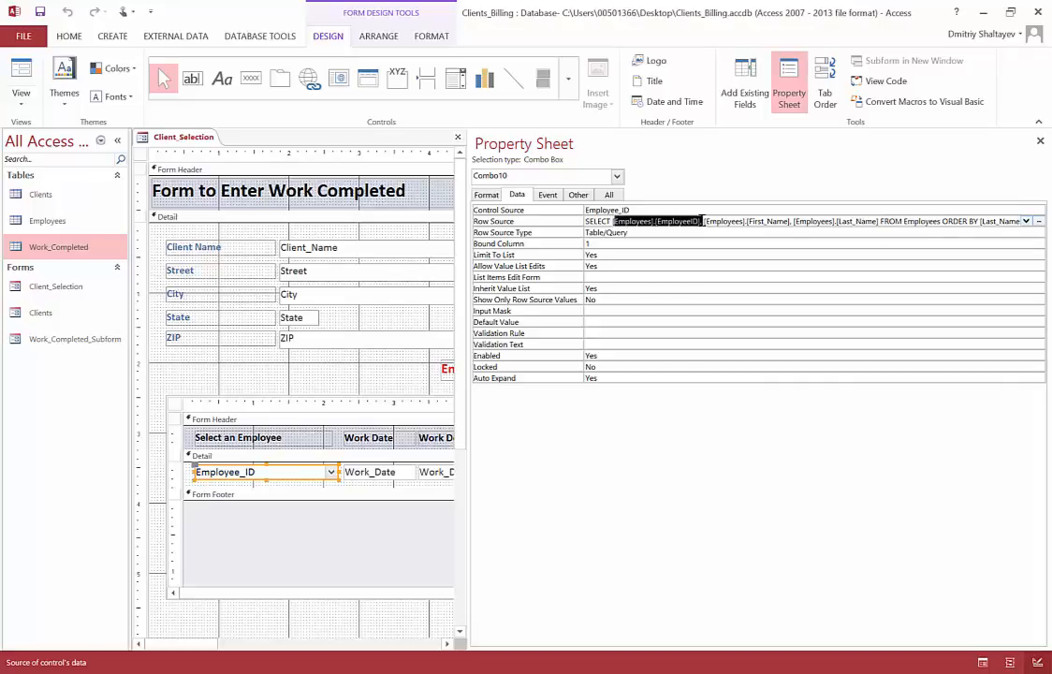
{"action": "left_click", "coordinate": [788, 222]}
{"action": "left_click_drag", "start_coordinate": [789, 222], "coordinate": [726, 221]}
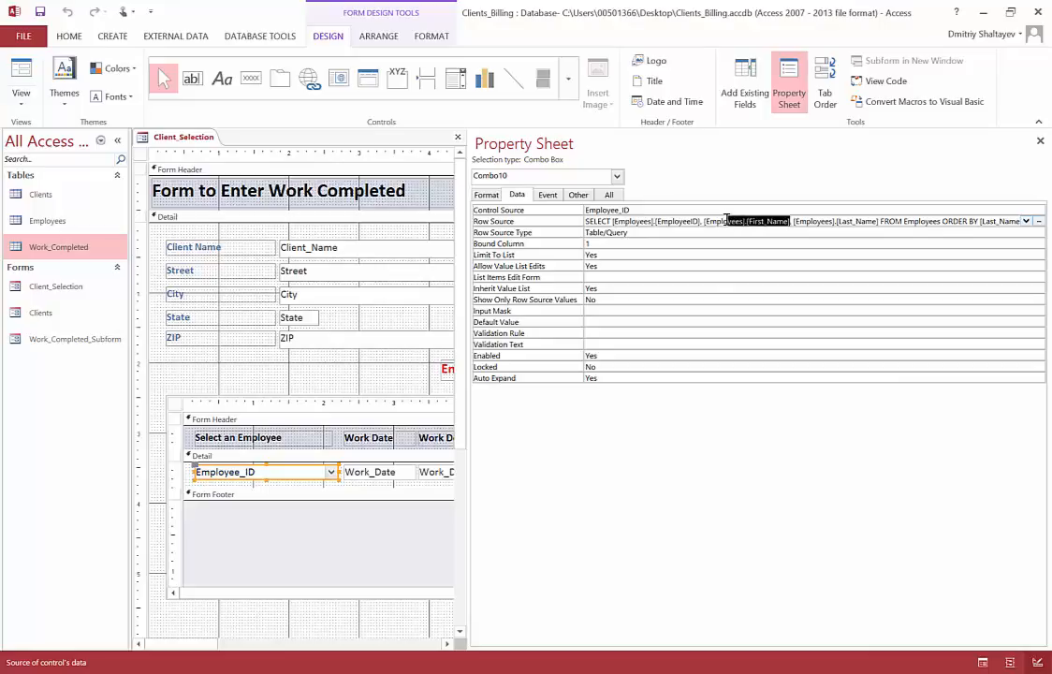
{"action": "left_click", "coordinate": [876, 222]}
{"action": "left_click_drag", "start_coordinate": [877, 222], "coordinate": [812, 220]}
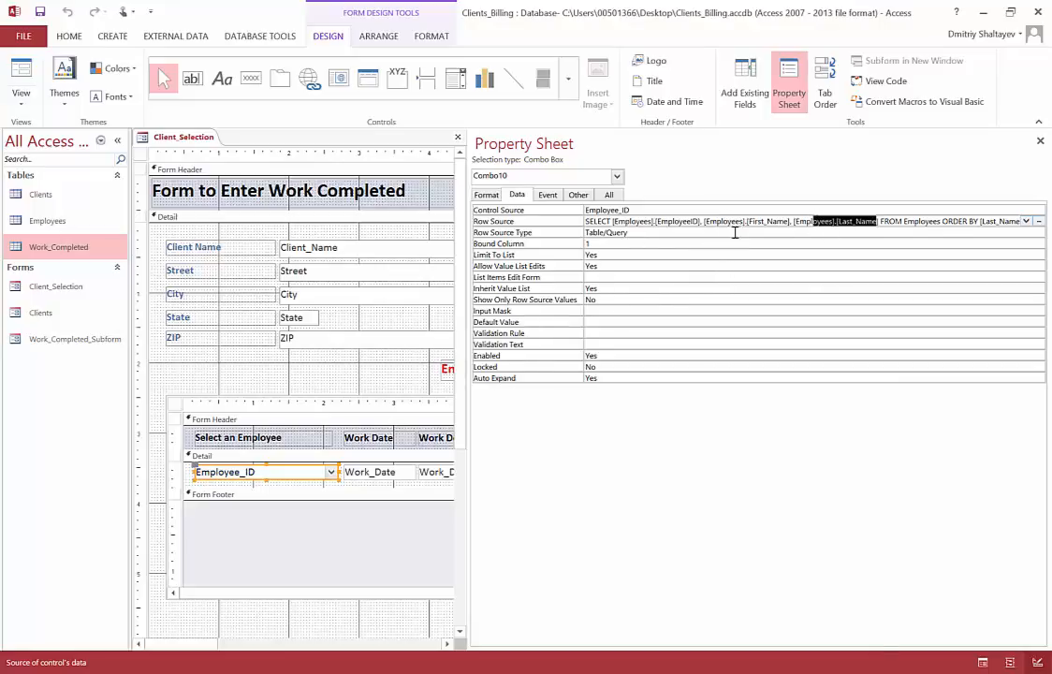
Step: In the Row Source query, replace the comma between [Employees].[First_Name] and [Employees].[Last_Name] with & " " & to combine the names
{"action": "left_click", "coordinate": [791, 225]}
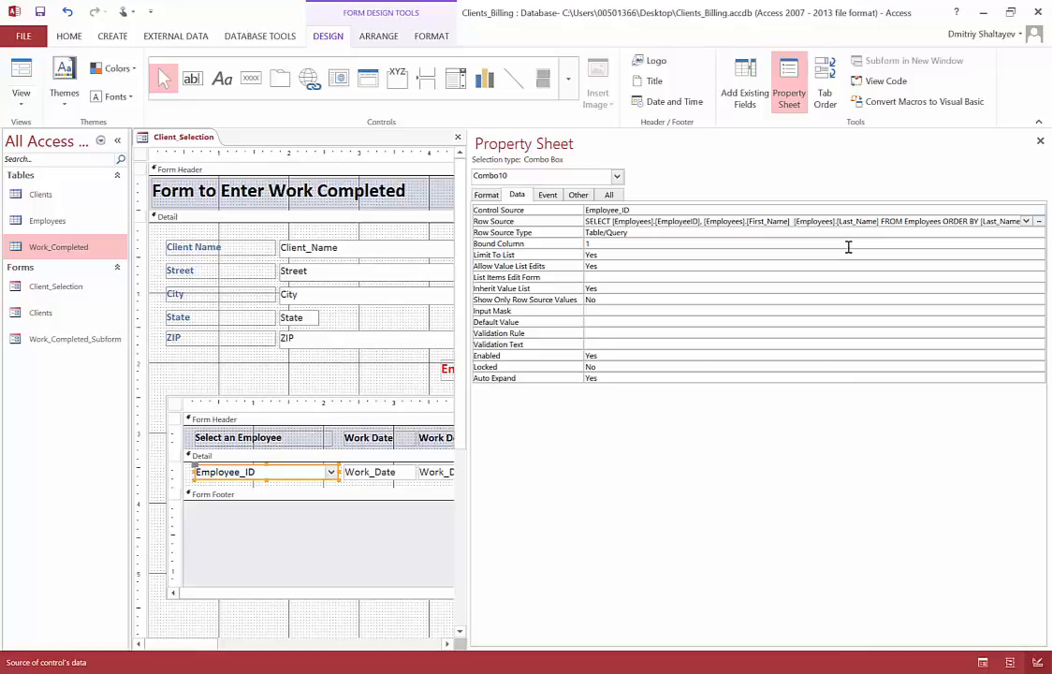
{"action": "type", "text": "&"}
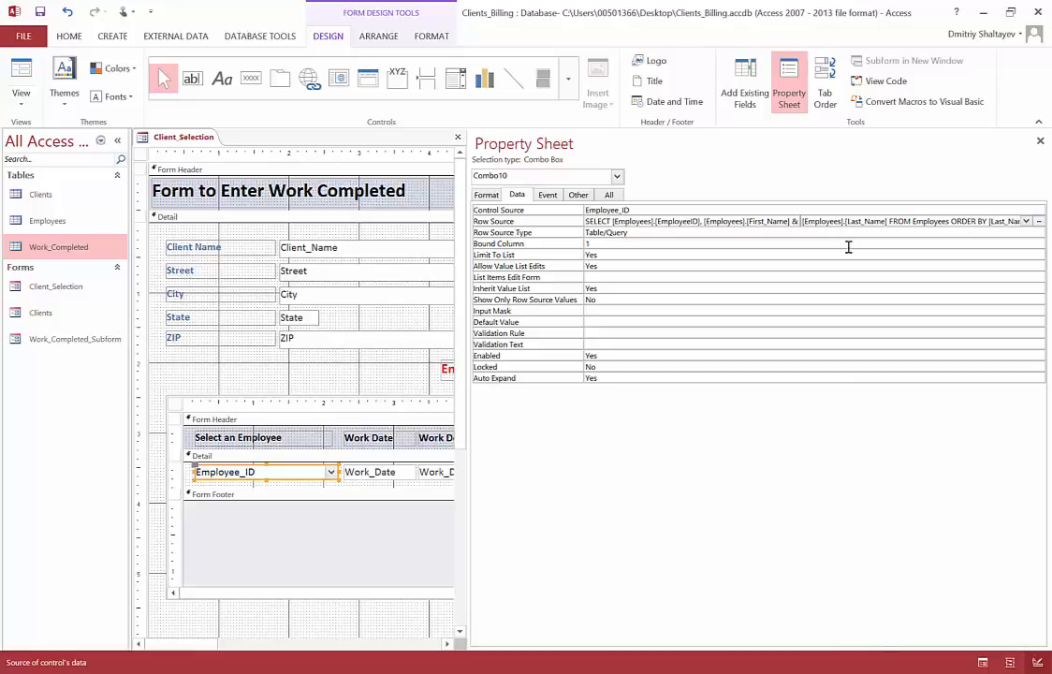
{"action": "type", "text": " \""}
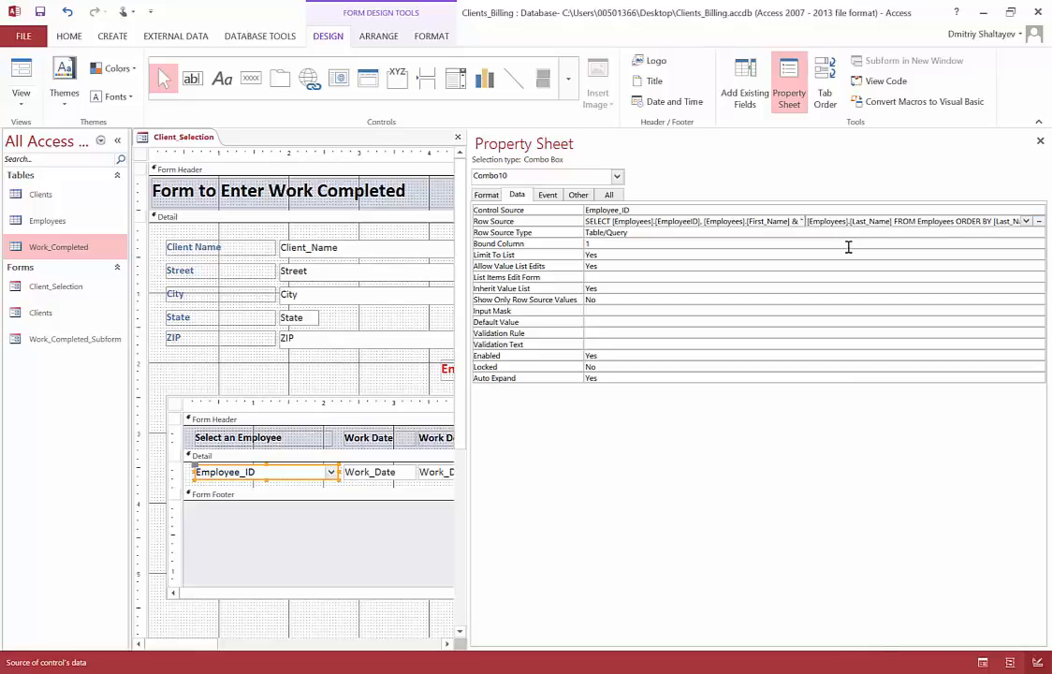
{"action": "type", "text": " \""}
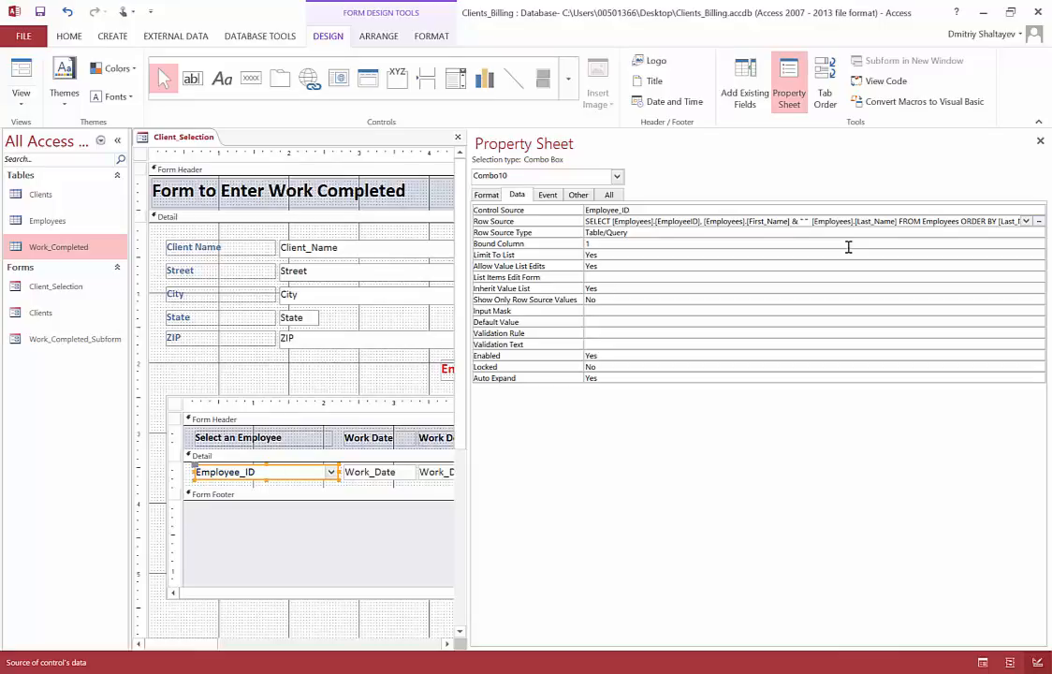
{"action": "type", "text": " &"}
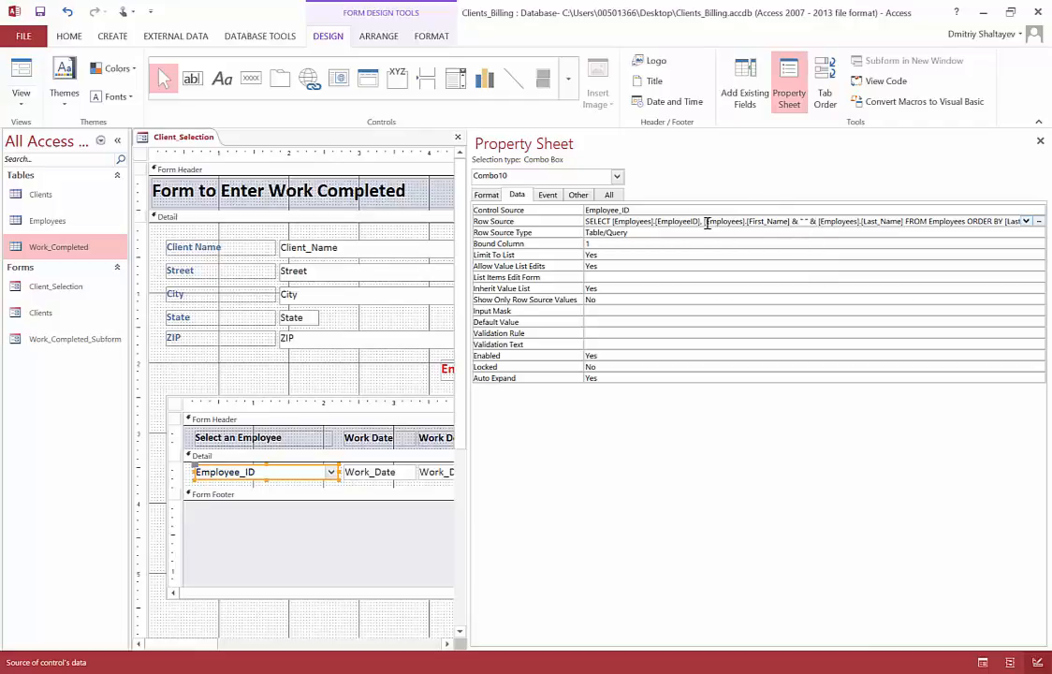
Step: Review the combined first- and last-name expression in the Row Source, including both ampersands and the quoted space
{"action": "left_click_drag", "start_coordinate": [705, 222], "coordinate": [795, 218]}
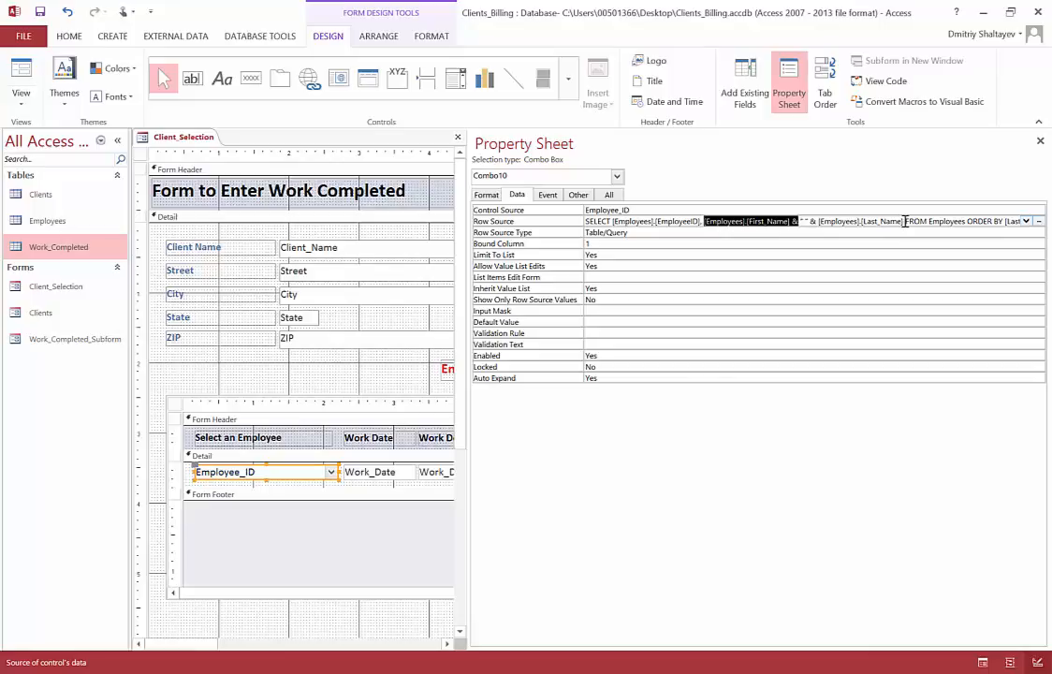
{"action": "left_click", "coordinate": [814, 221]}
{"action": "double_click", "coordinate": [813, 221]}
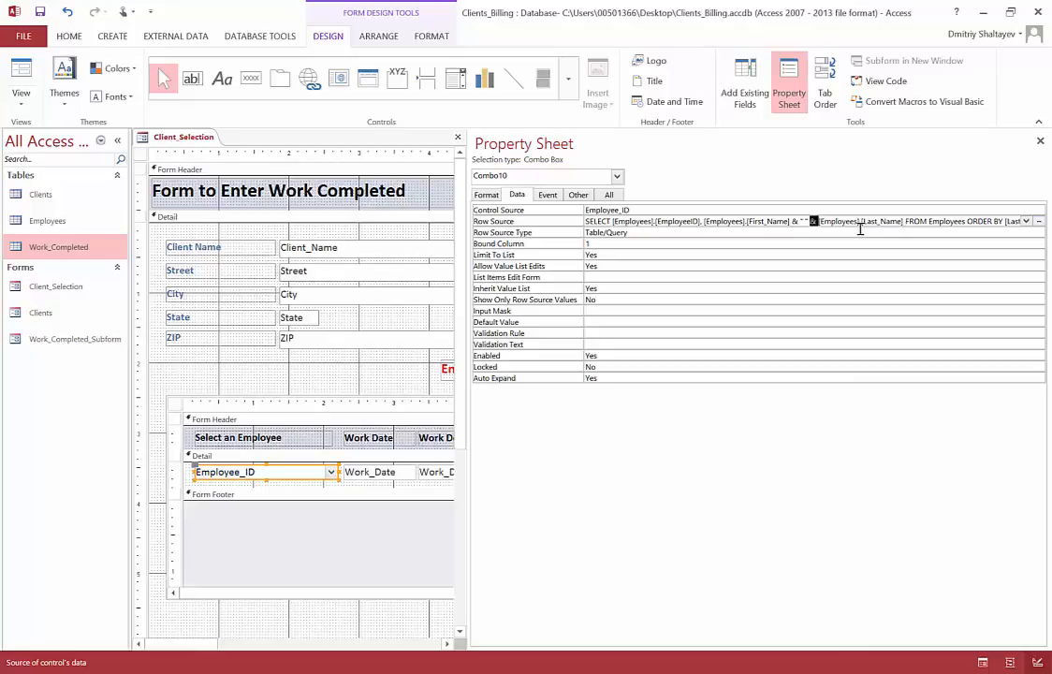
{"action": "left_click", "coordinate": [794, 222]}
{"action": "left_click_drag", "start_coordinate": [809, 223], "coordinate": [806, 223]}
{"action": "left_click_drag", "start_coordinate": [705, 222], "coordinate": [906, 225]}
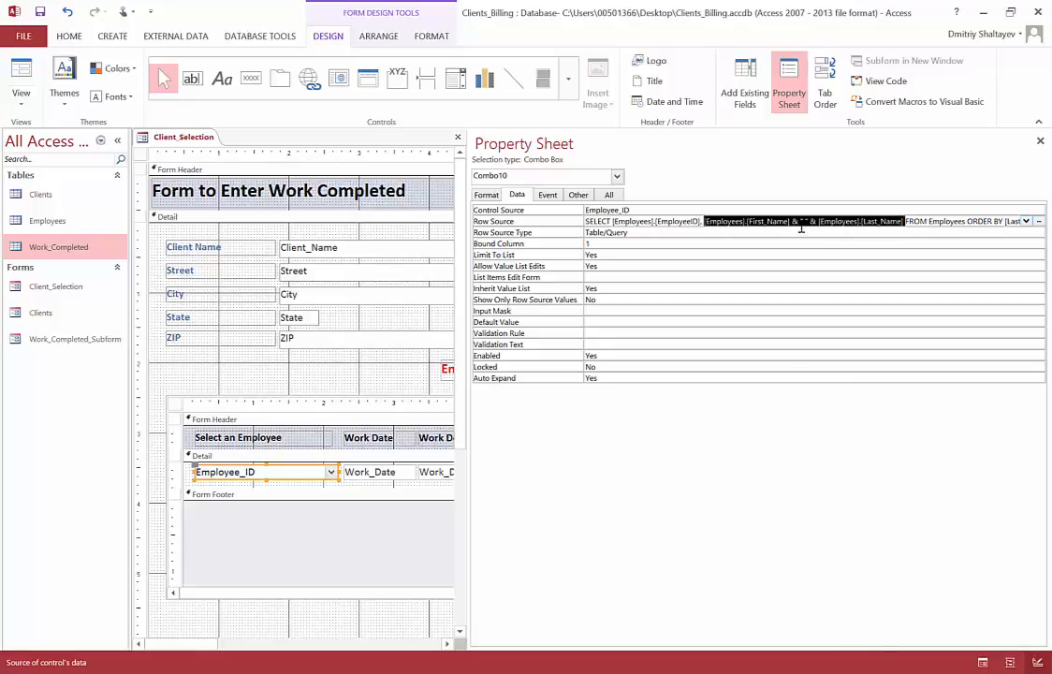
{"action": "left_click", "coordinate": [739, 233]}
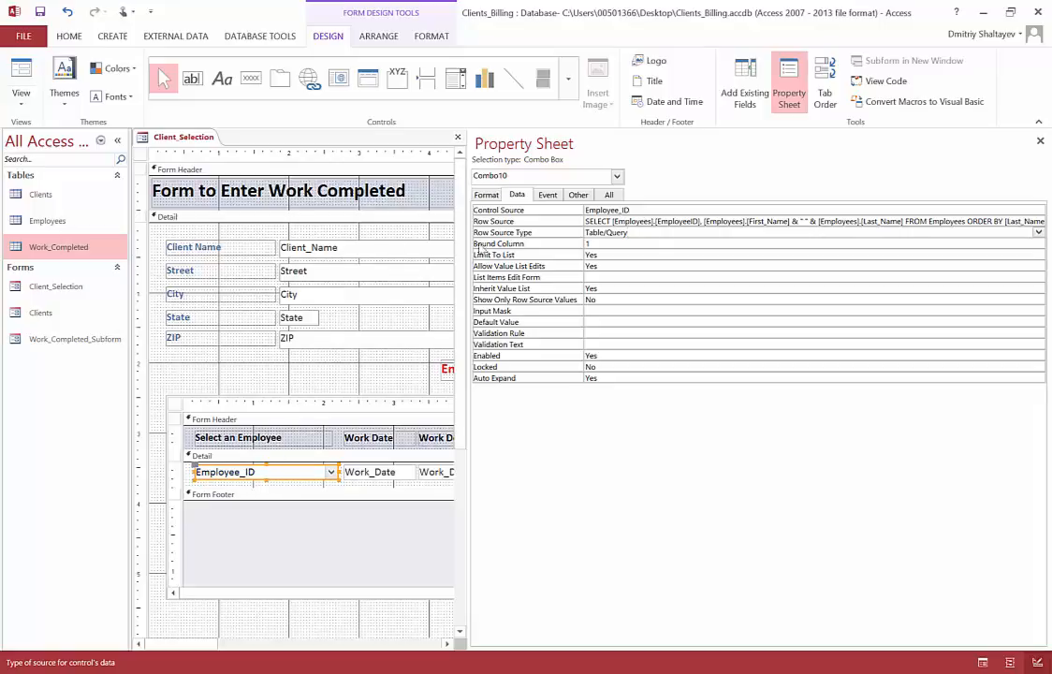
Step: Narrow the Property Sheet, and save the form and display it in Form View
{"action": "left_click_drag", "start_coordinate": [470, 215], "coordinate": [828, 240]}
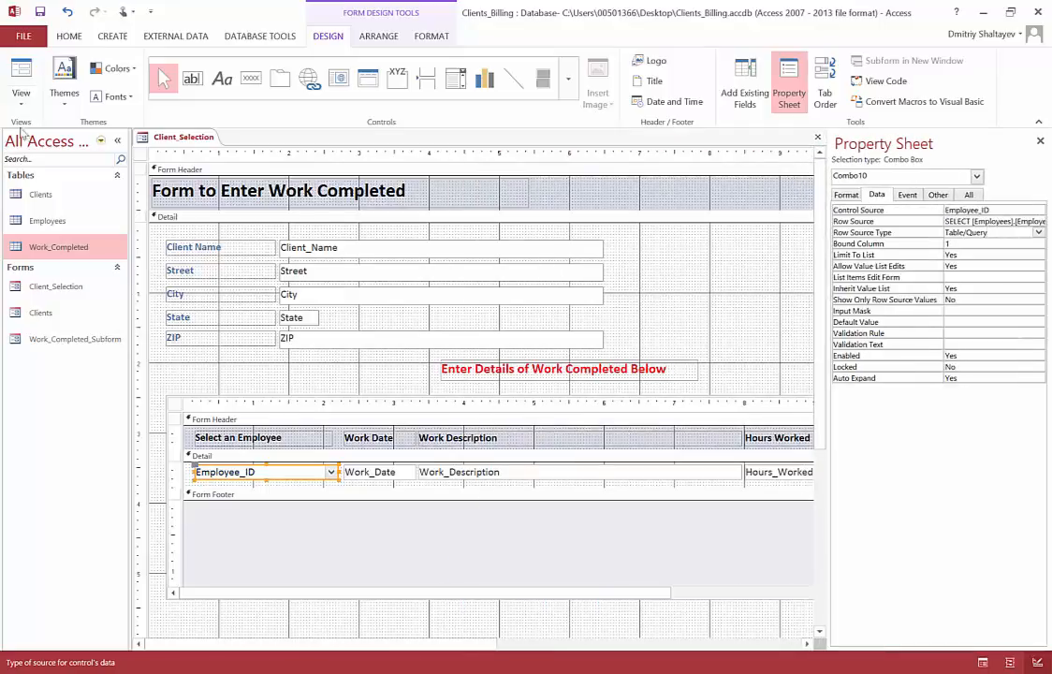
{"action": "left_click", "coordinate": [39, 12]}
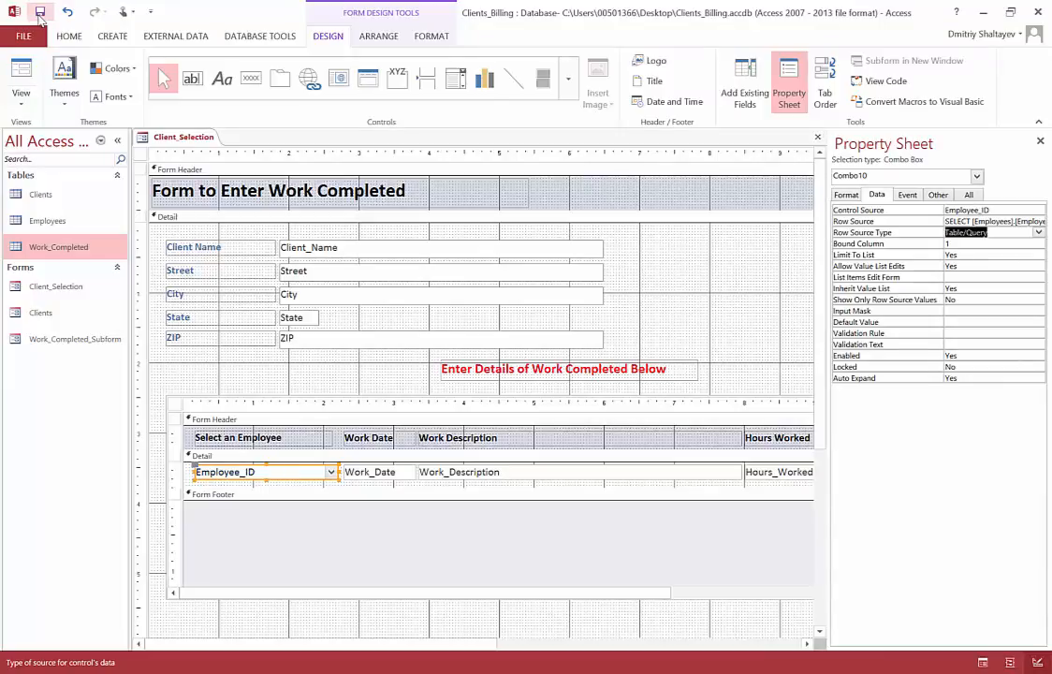
{"action": "left_click", "coordinate": [24, 109]}
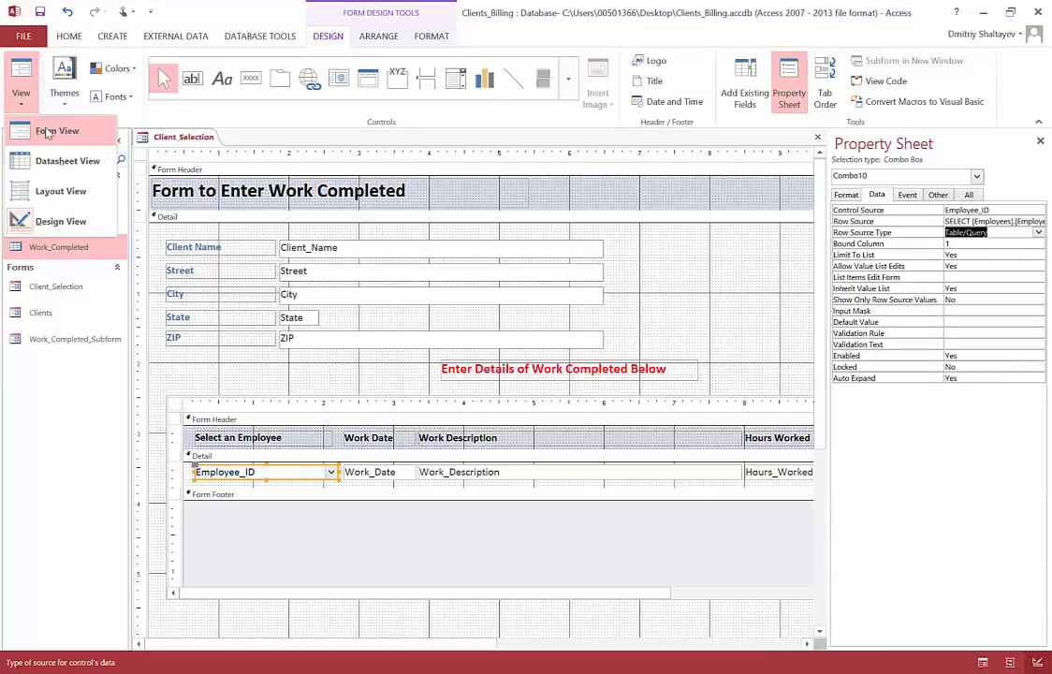
{"action": "left_click", "coordinate": [46, 132]}
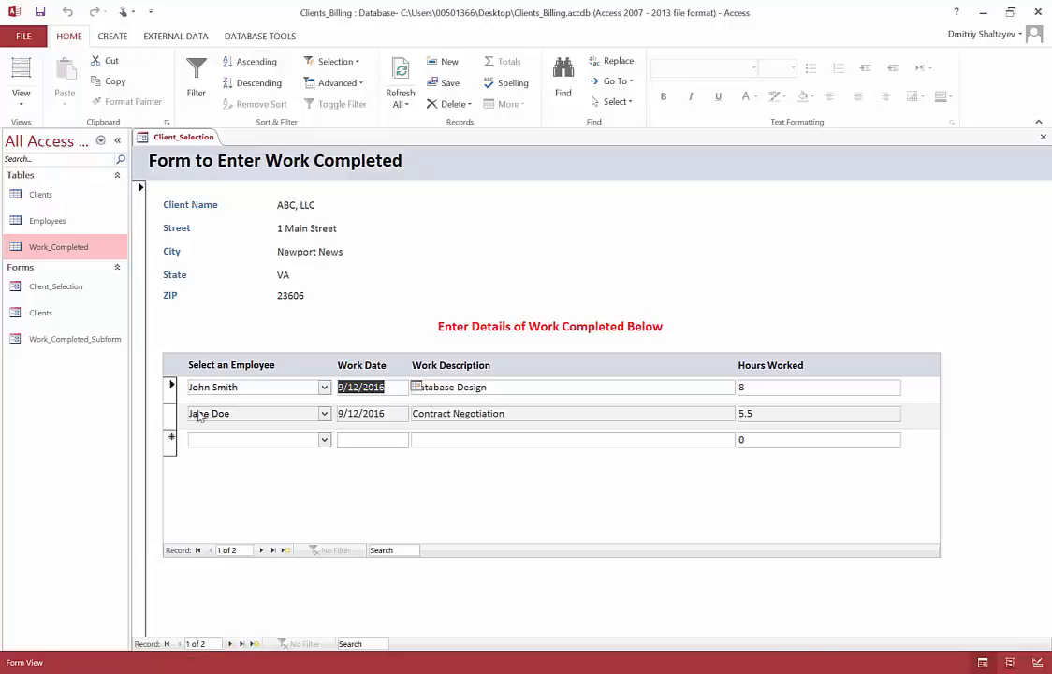
Step: Add a work entry for client XYZ, Inc., choosing the second employee in the combo box list and work date 10/17/2016
{"action": "left_click", "coordinate": [230, 644]}
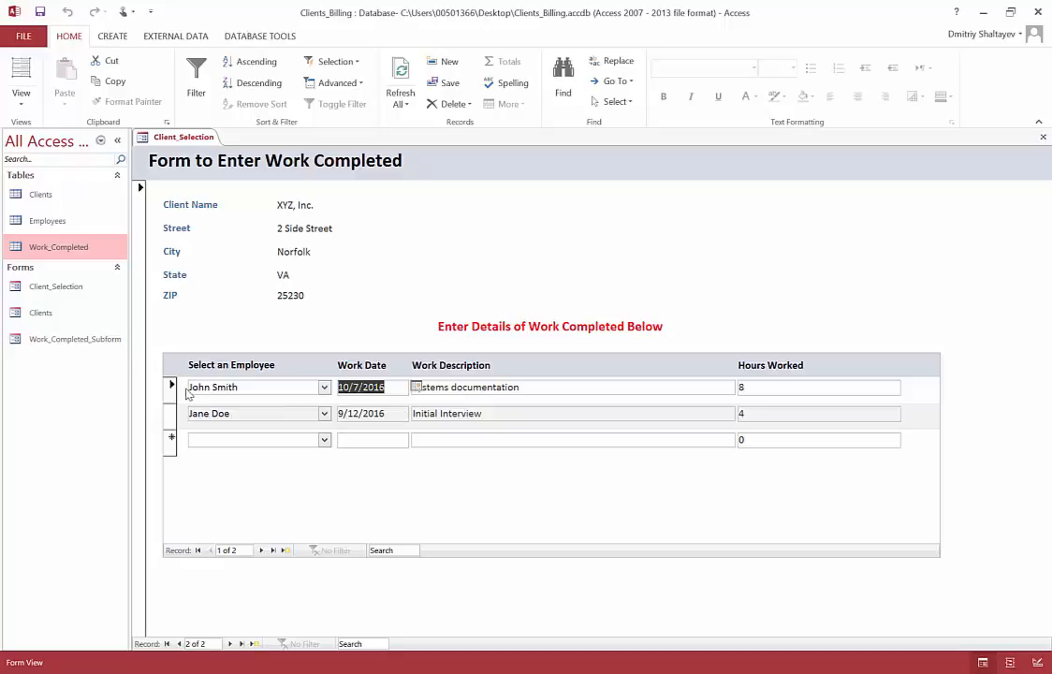
{"action": "left_click", "coordinate": [324, 440]}
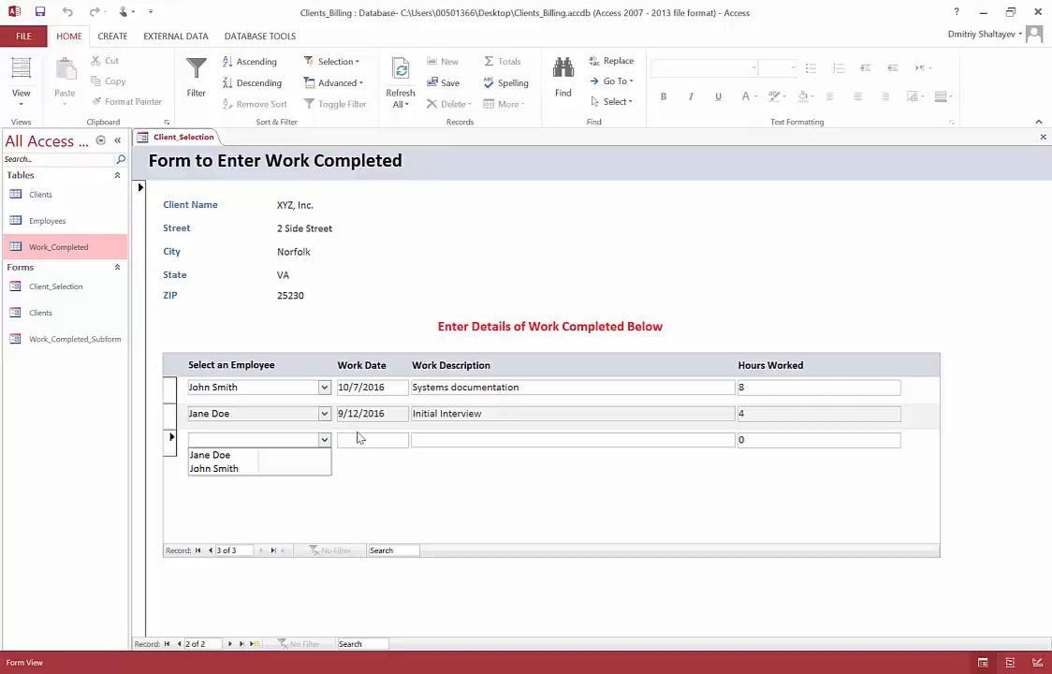
{"action": "left_click", "coordinate": [225, 470]}
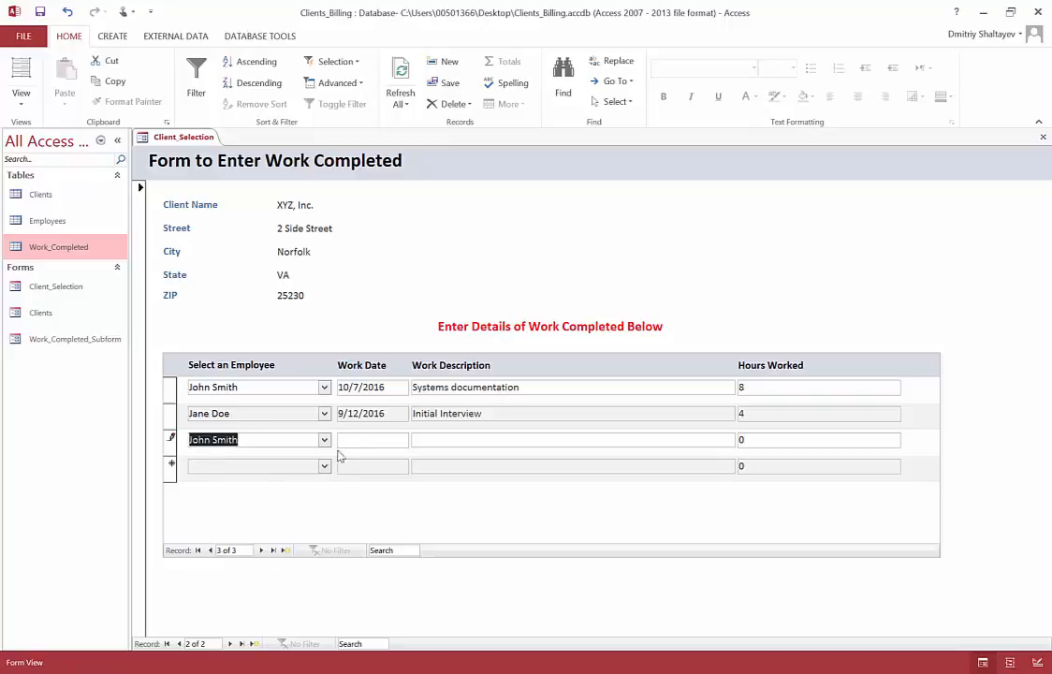
{"action": "left_click", "coordinate": [365, 438]}
{"action": "left_click", "coordinate": [416, 440]}
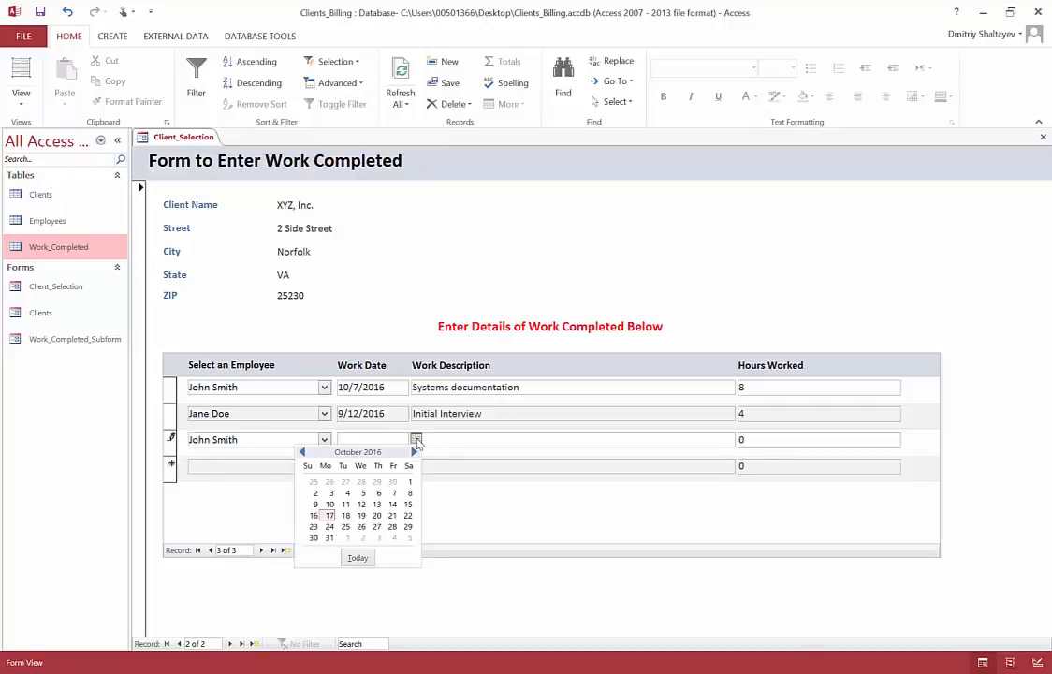
{"action": "left_click", "coordinate": [329, 515]}
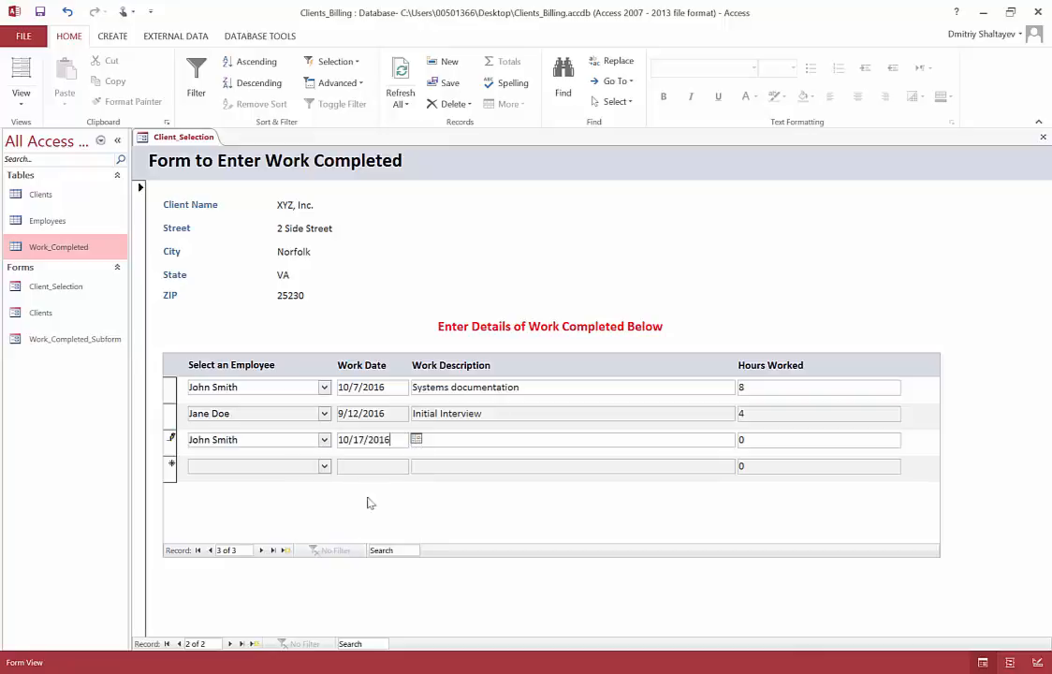
Step: Enter Something as the new entry's work description and 5 as its hours worked, and commit the record
{"action": "left_click", "coordinate": [447, 441]}
{"action": "type", "text": "Something"}
{"action": "key", "text": "Tab"}
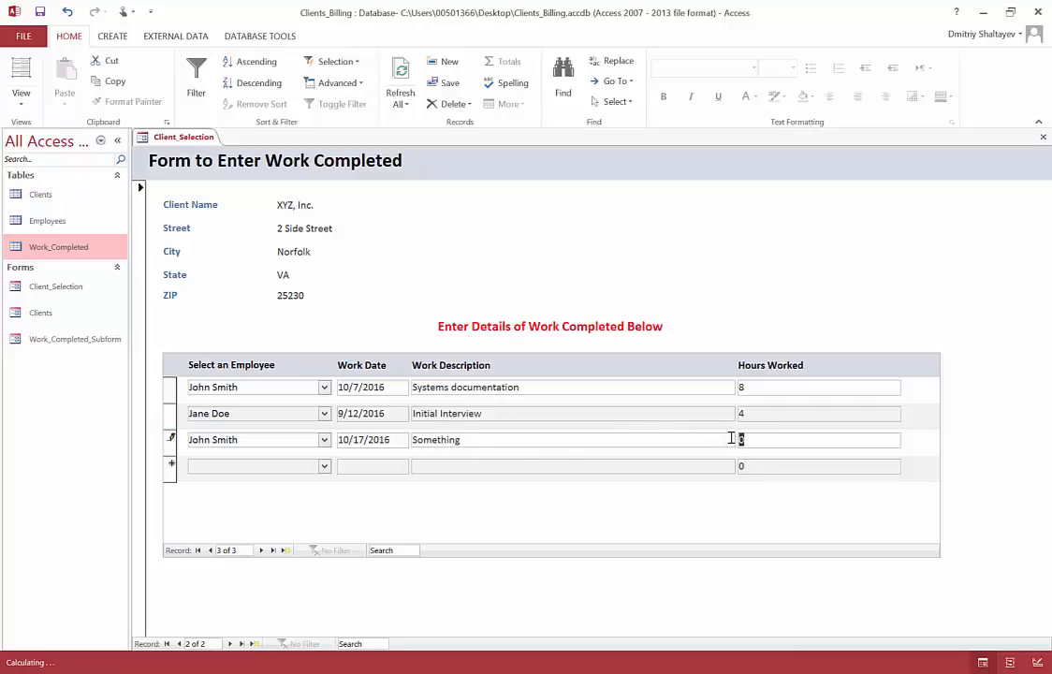
{"action": "type", "text": "5"}
{"action": "left_click", "coordinate": [716, 469]}
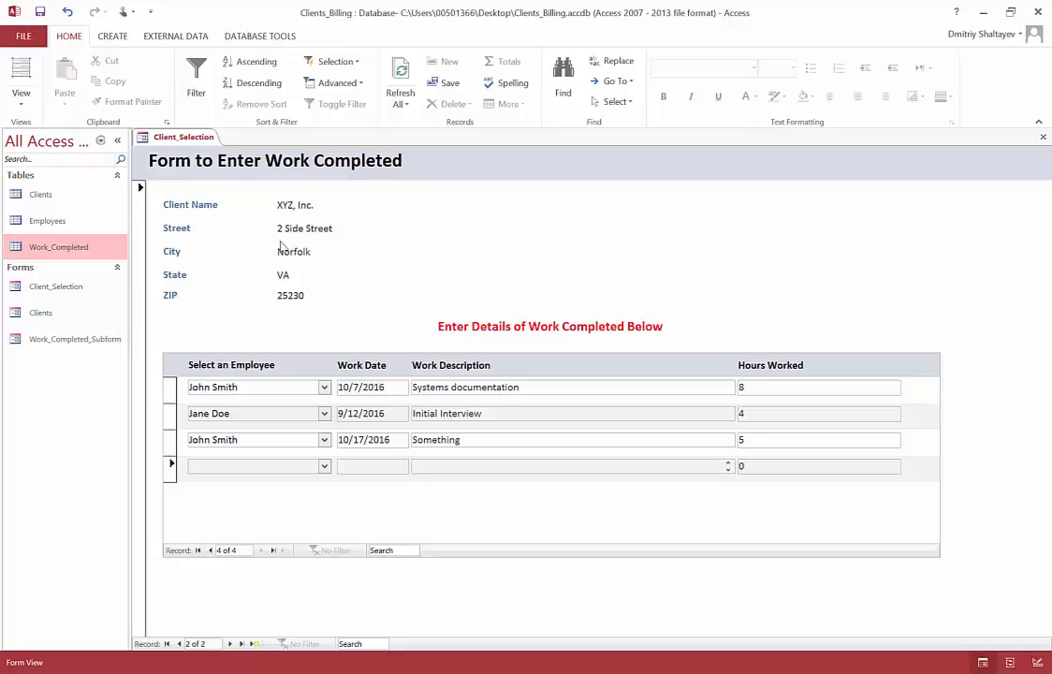
Step: Open the Work_Completed table and select the 10/17/2016 record to check its stored values
{"action": "double_click", "coordinate": [60, 249]}
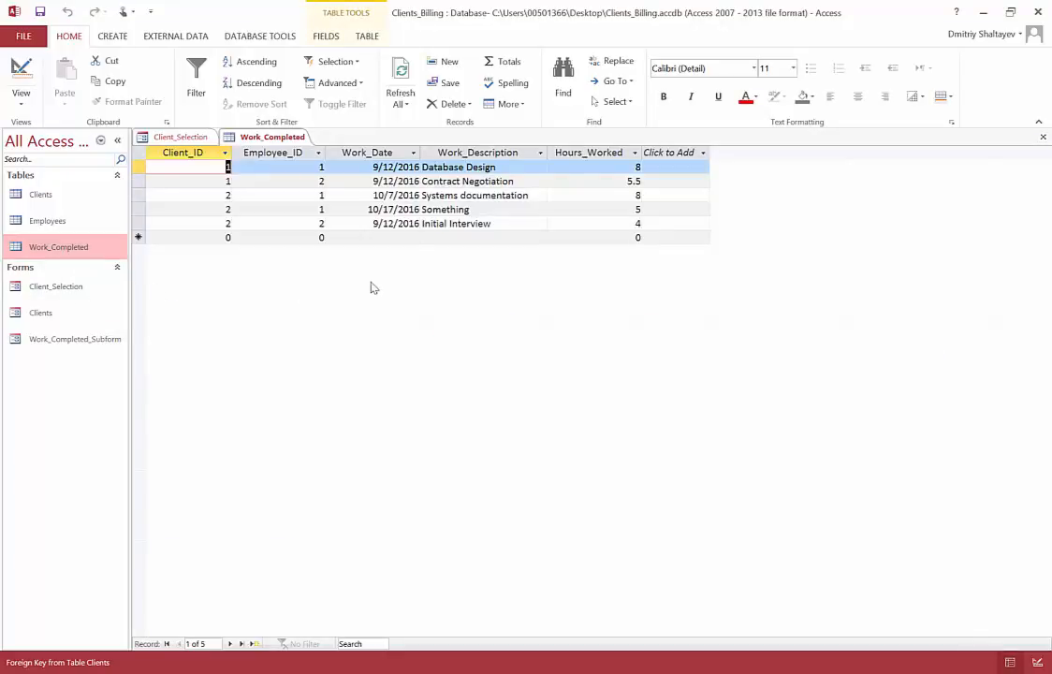
{"action": "left_click", "coordinate": [138, 208]}
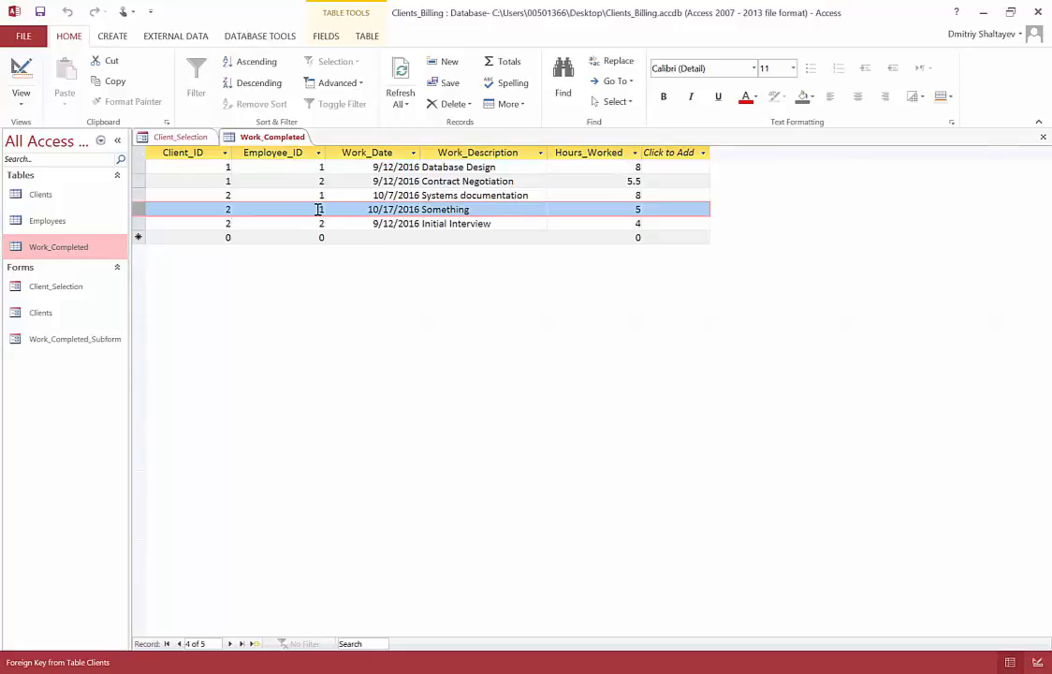
Step: Check the 10/17/2016 record's client ID and work description, and close the Work_Completed table
{"action": "left_click", "coordinate": [226, 209]}
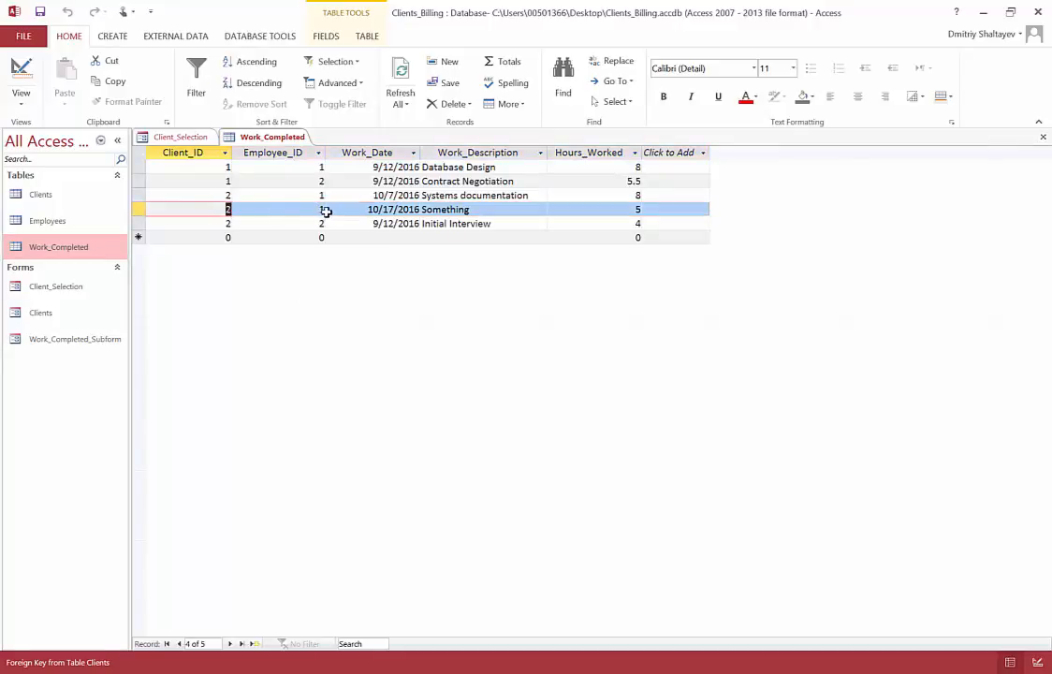
{"action": "left_click_drag", "start_coordinate": [359, 209], "coordinate": [426, 209]}
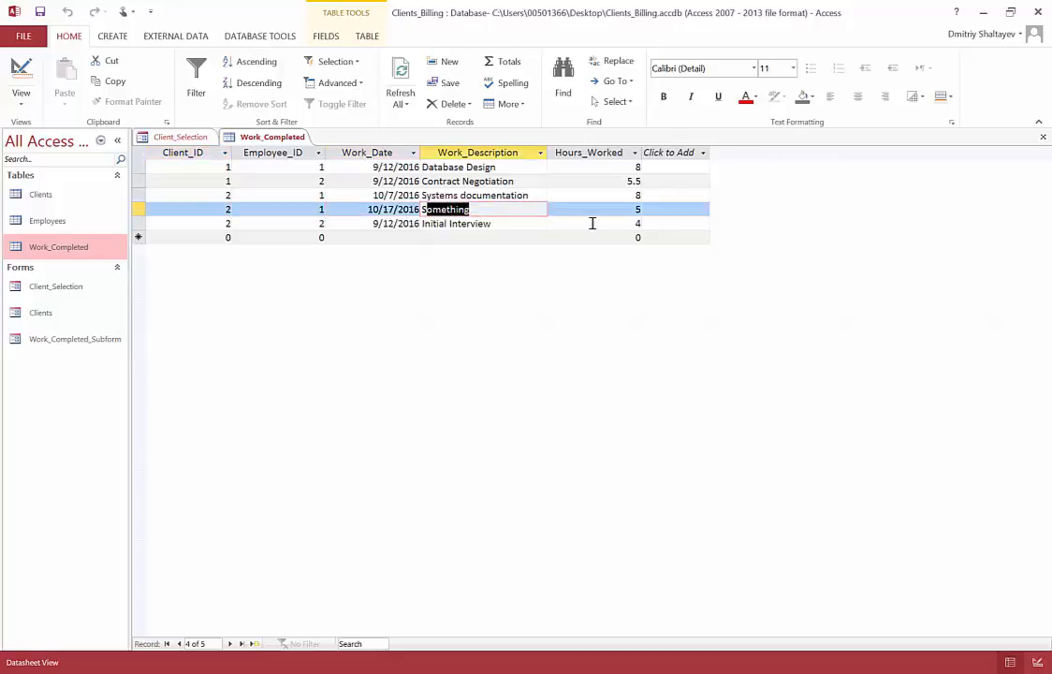
{"action": "left_click", "coordinate": [1042, 136]}
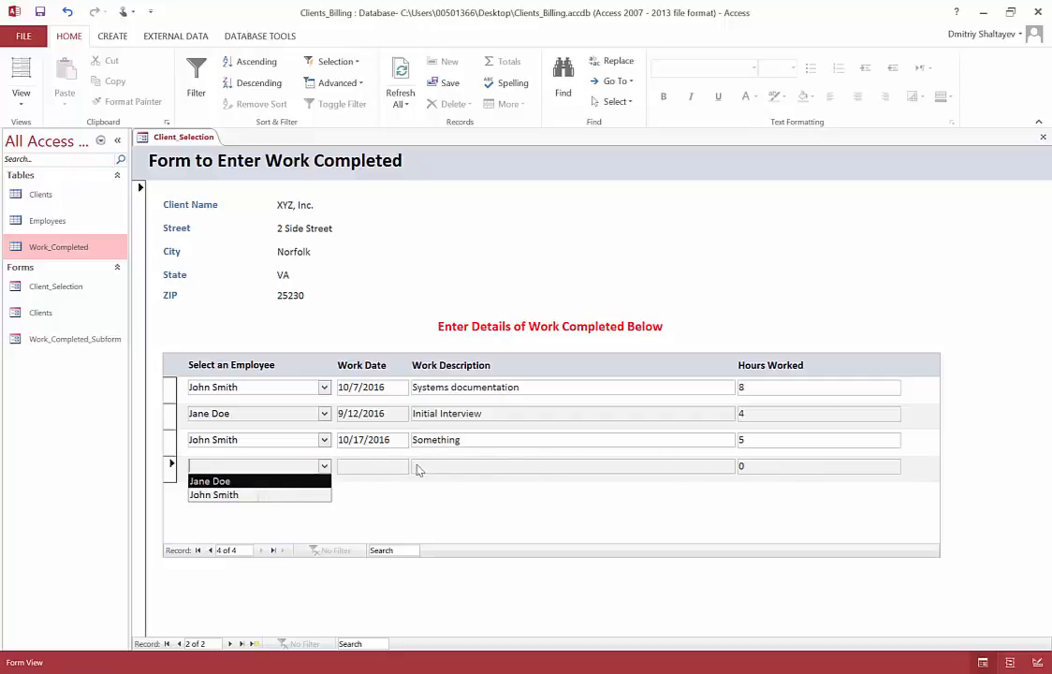
Step: Collapse the open employee list and try to save the Client_Selection form, dismissing the replace-changes prompt without choosing an option
{"action": "left_click", "coordinate": [474, 324]}
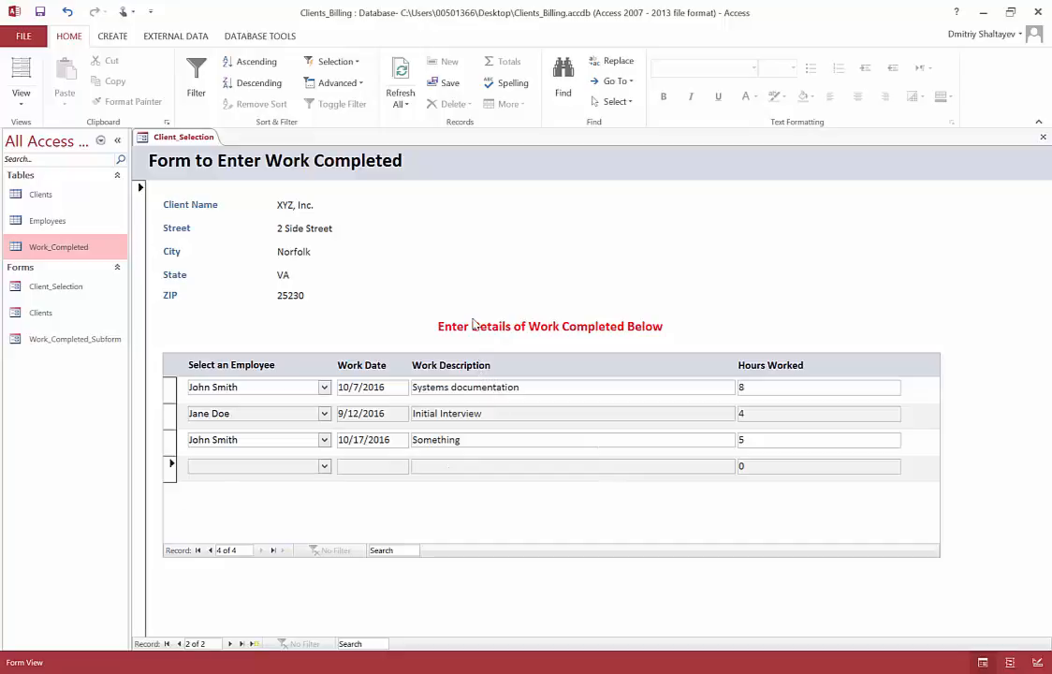
{"action": "left_click", "coordinate": [39, 12]}
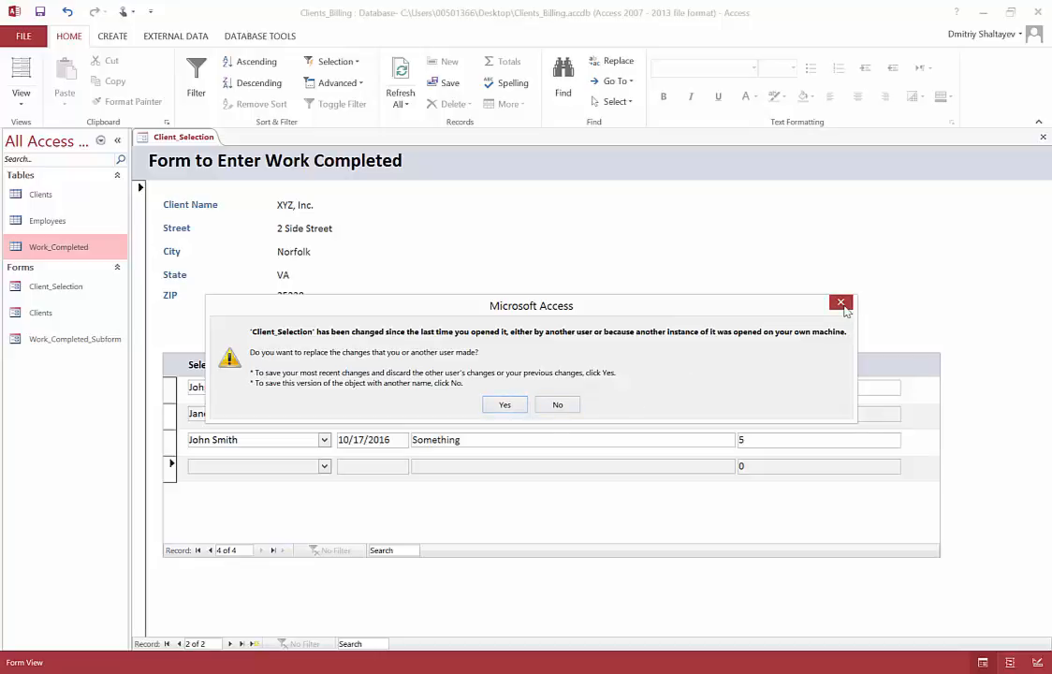
{"action": "left_click", "coordinate": [841, 303]}
{"action": "left_click", "coordinate": [611, 283]}
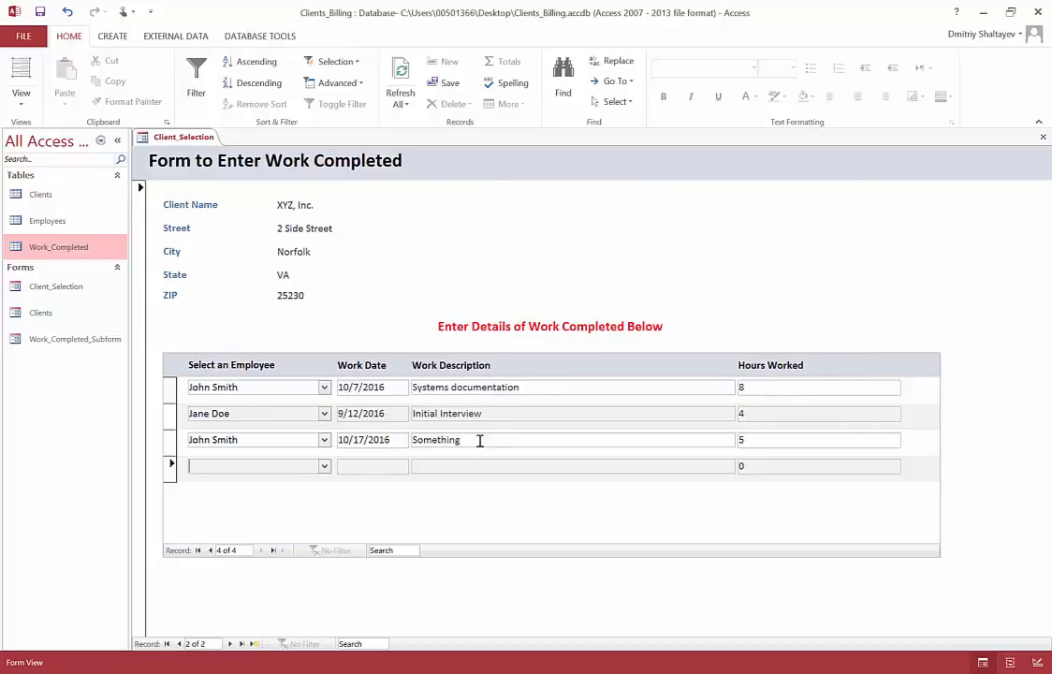